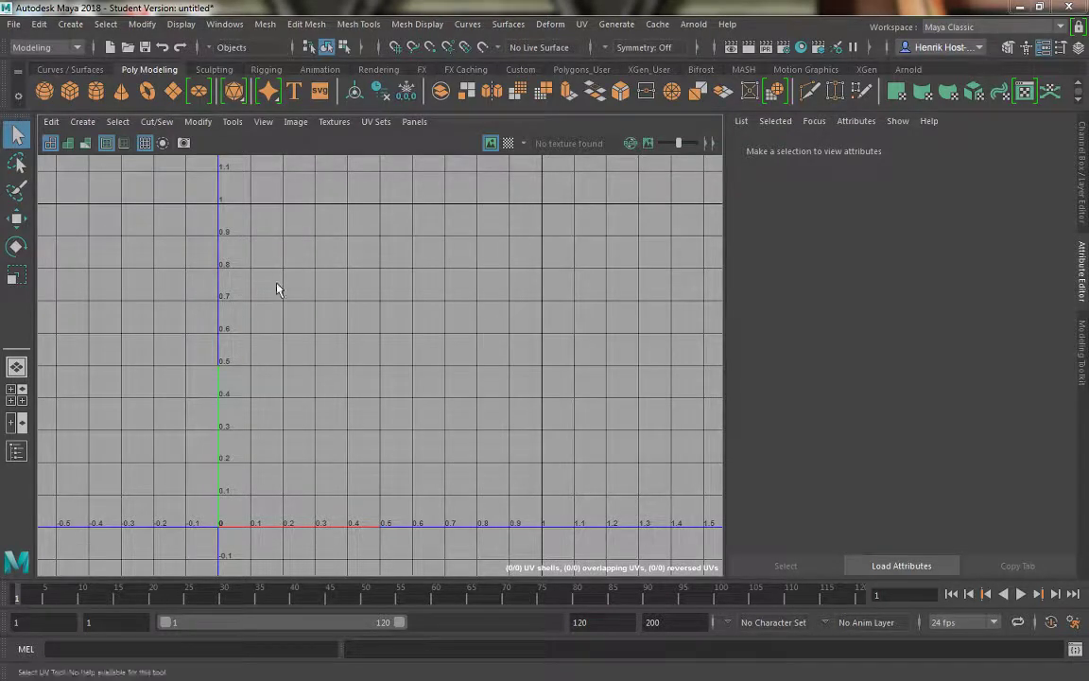
Show the Channel Box and switch the workspace to the saved Persp/UV Editor layout.
{"action": "left_click", "coordinate": [1083, 185]}
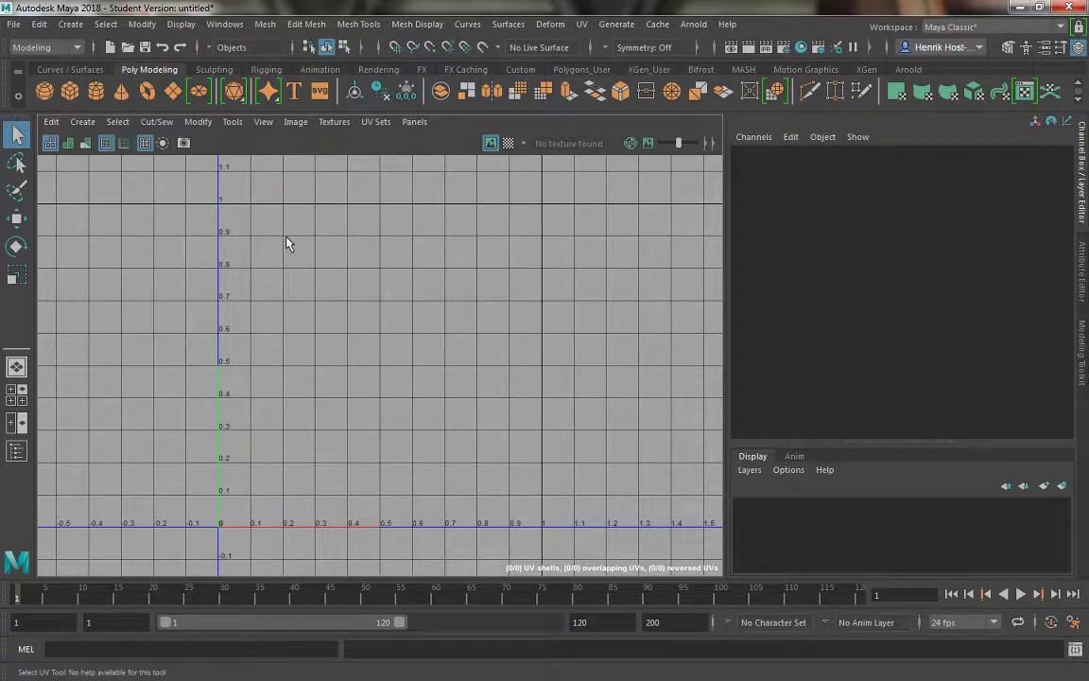
{"action": "key", "text": "space"}
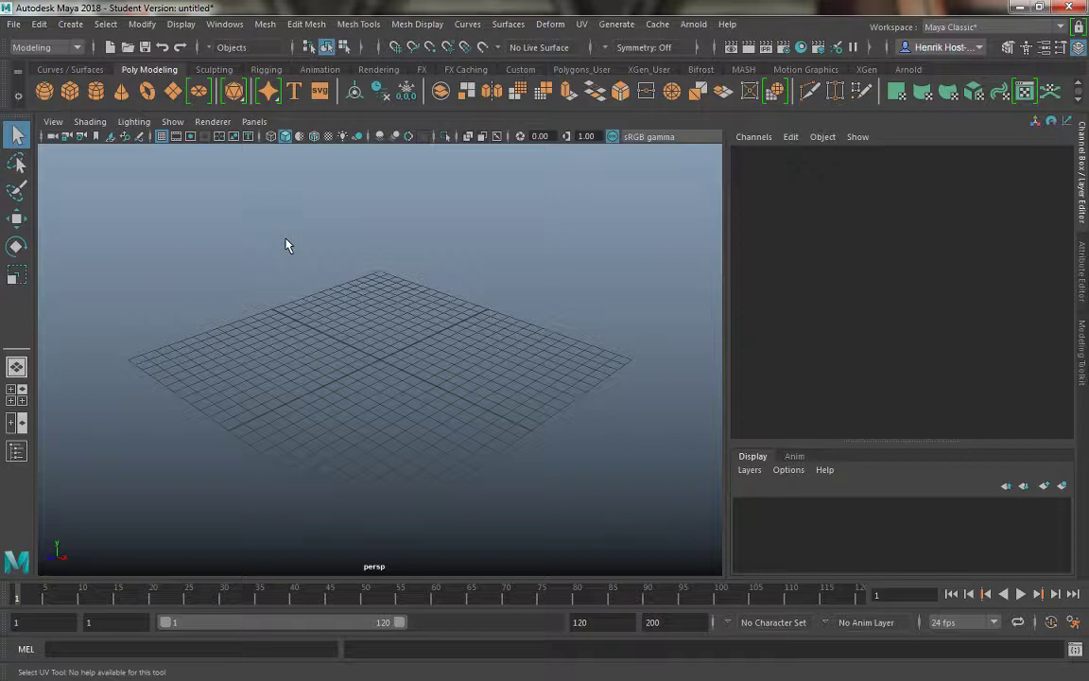
{"action": "key", "text": "space"}
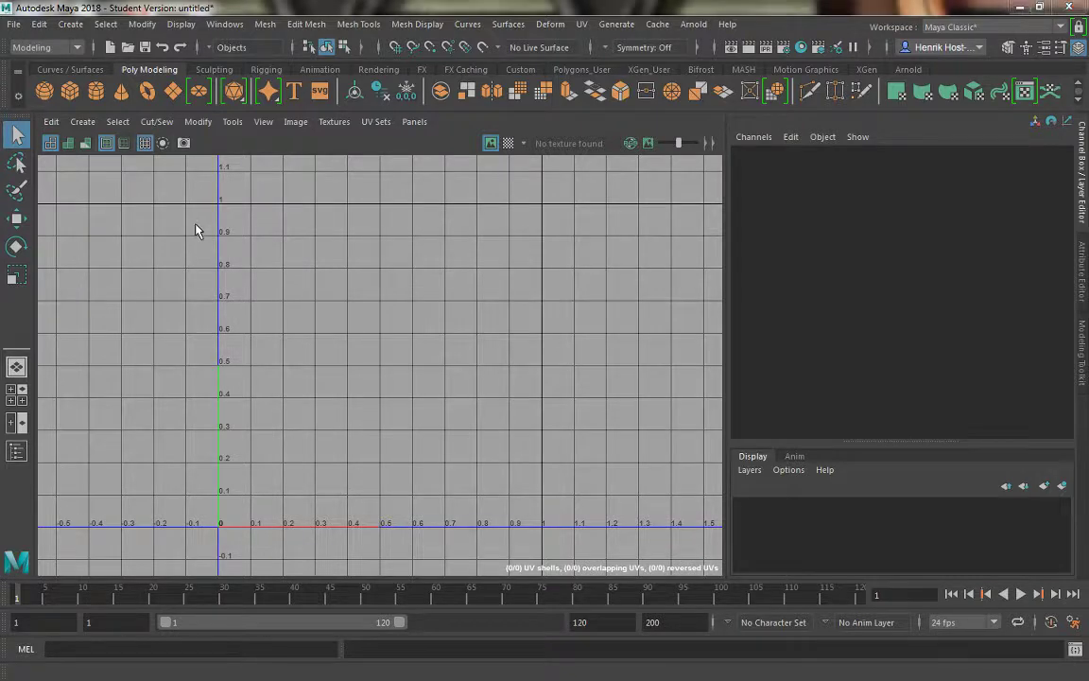
{"action": "key", "text": "space"}
{"action": "left_click", "coordinate": [254, 121]}
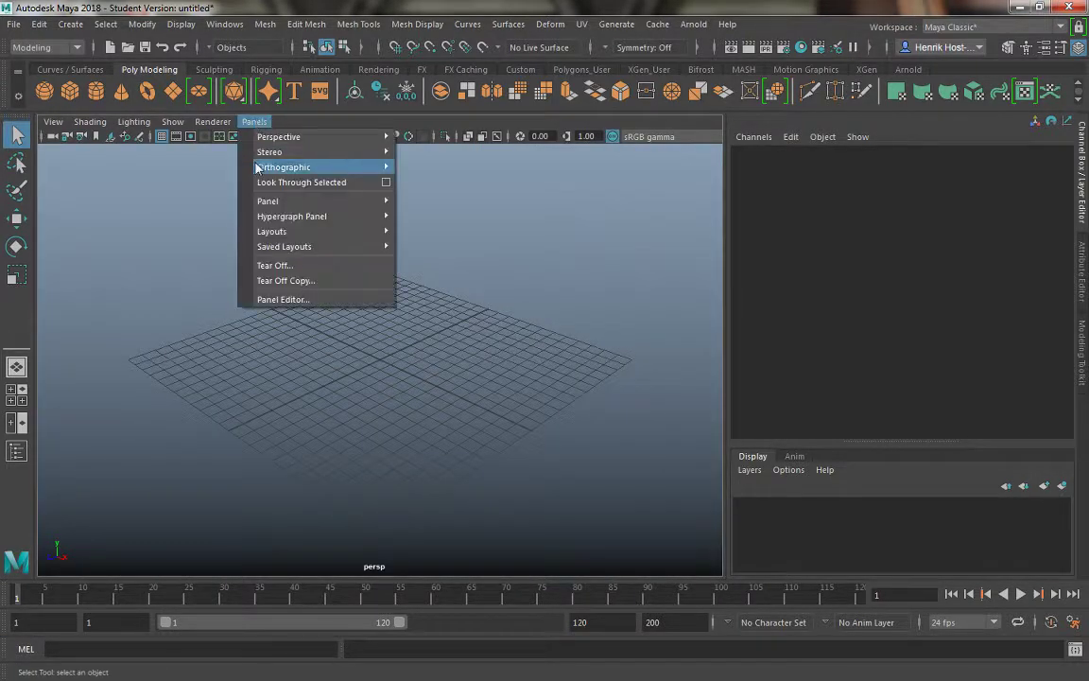
{"action": "mouse_move", "coordinate": [284, 231]}
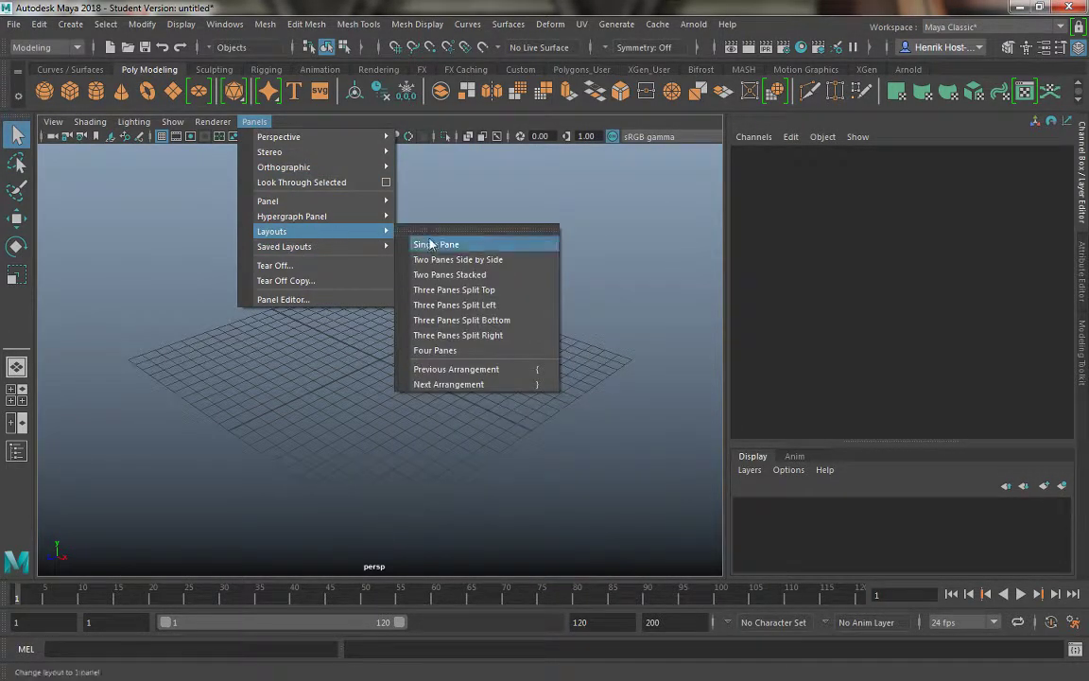
{"action": "mouse_move", "coordinate": [340, 247]}
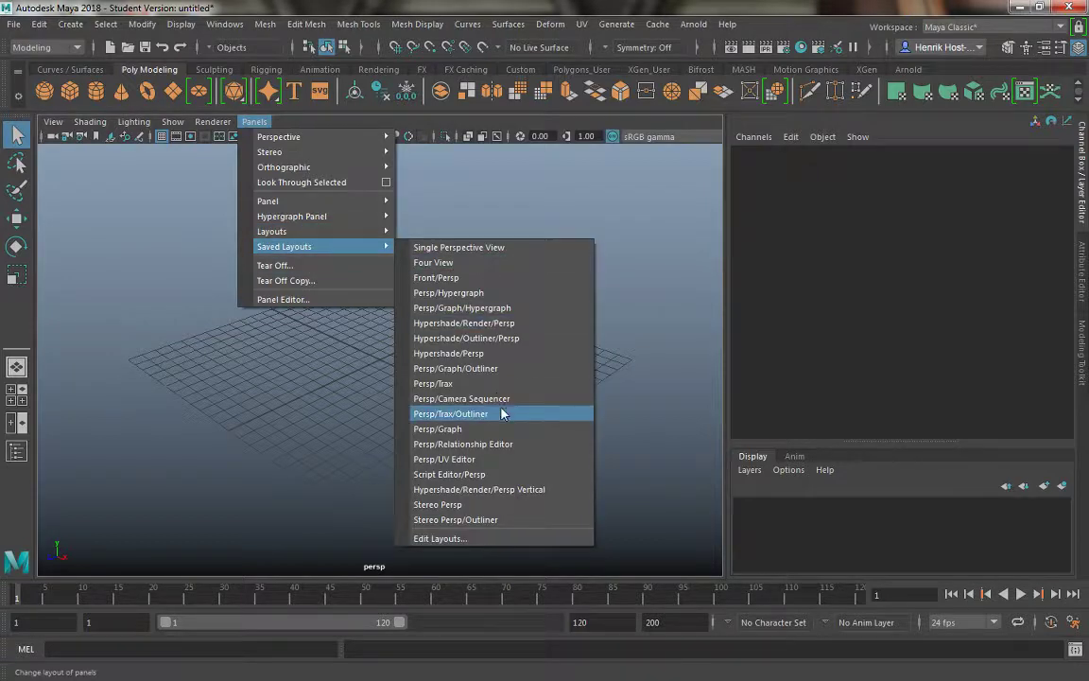
{"action": "left_click", "coordinate": [473, 458]}
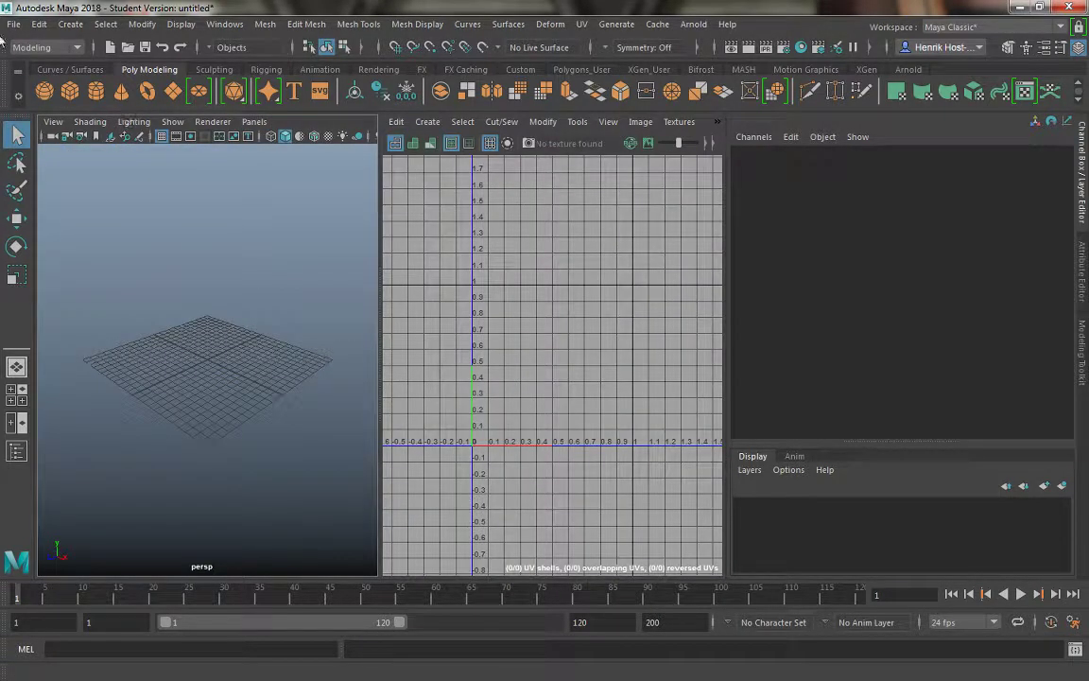
Import Unwrap_Railing_Lab.obj from the Advanced Unwrapping folder into the scene.
{"action": "left_click", "coordinate": [13, 23]}
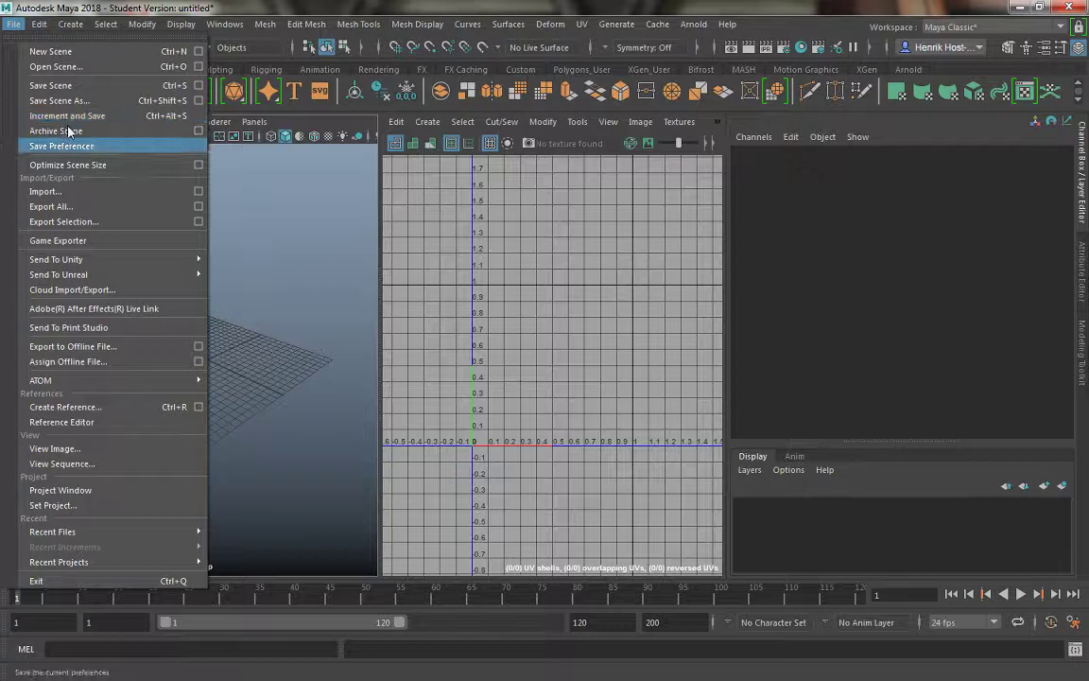
{"action": "left_click", "coordinate": [77, 192]}
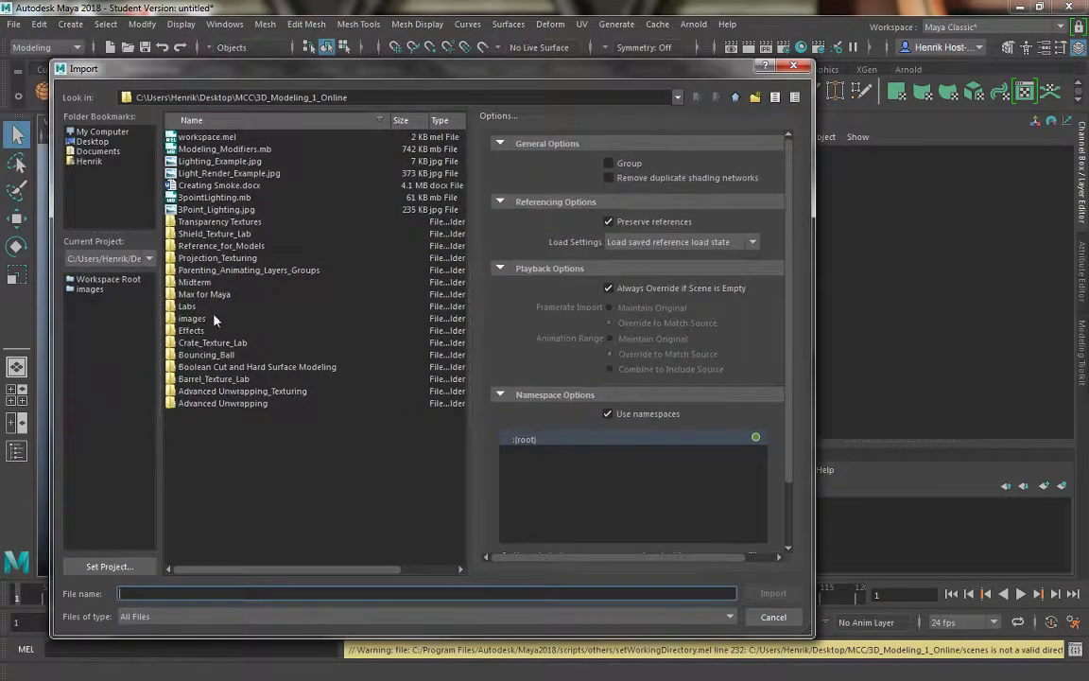
{"action": "double_click", "coordinate": [227, 402]}
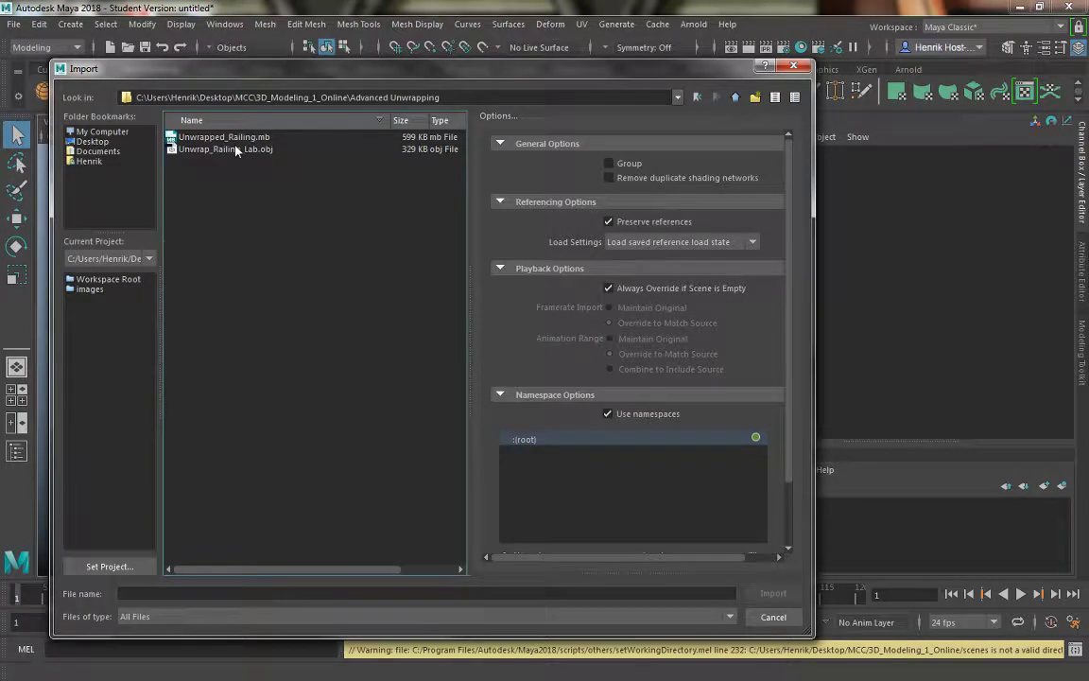
{"action": "left_click", "coordinate": [215, 137]}
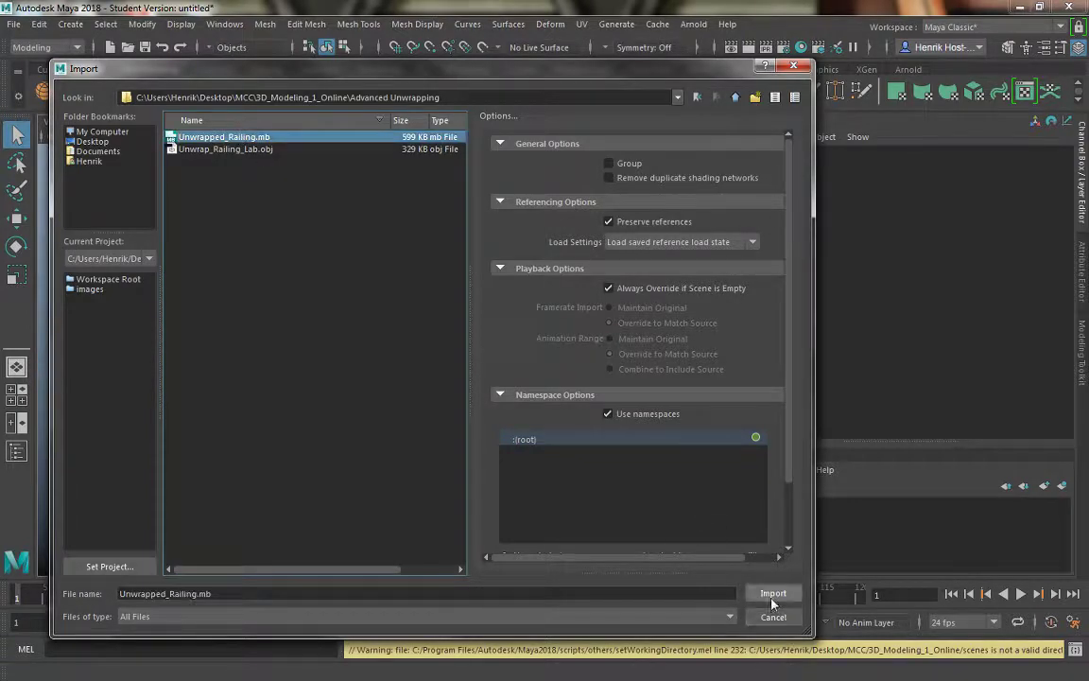
{"action": "left_click", "coordinate": [242, 148]}
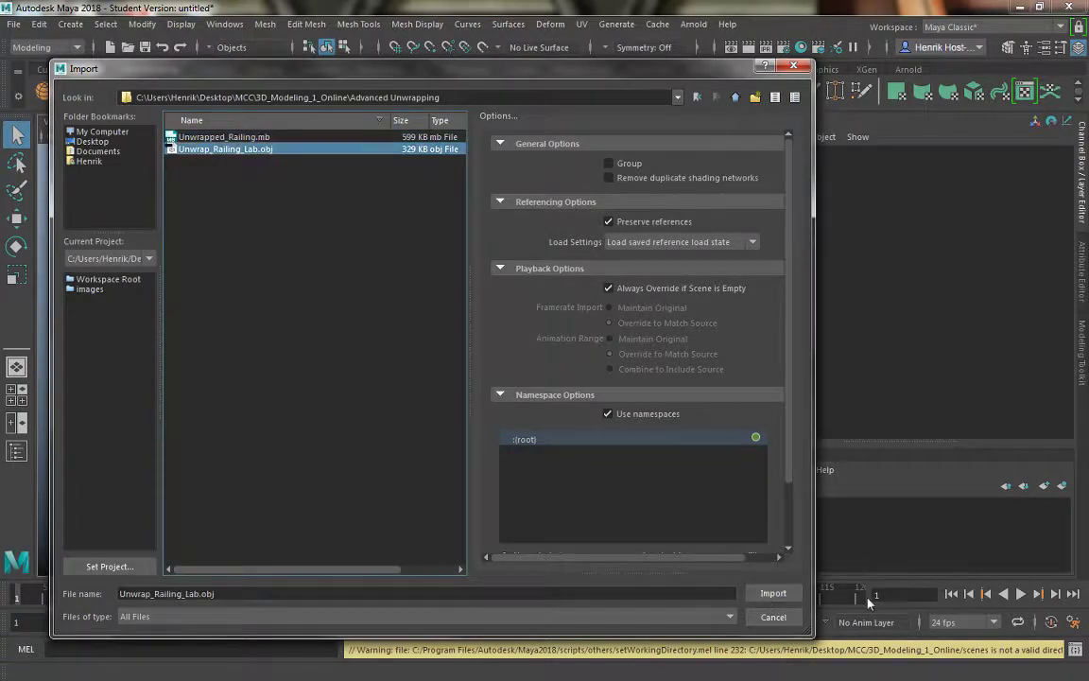
{"action": "left_click", "coordinate": [773, 593]}
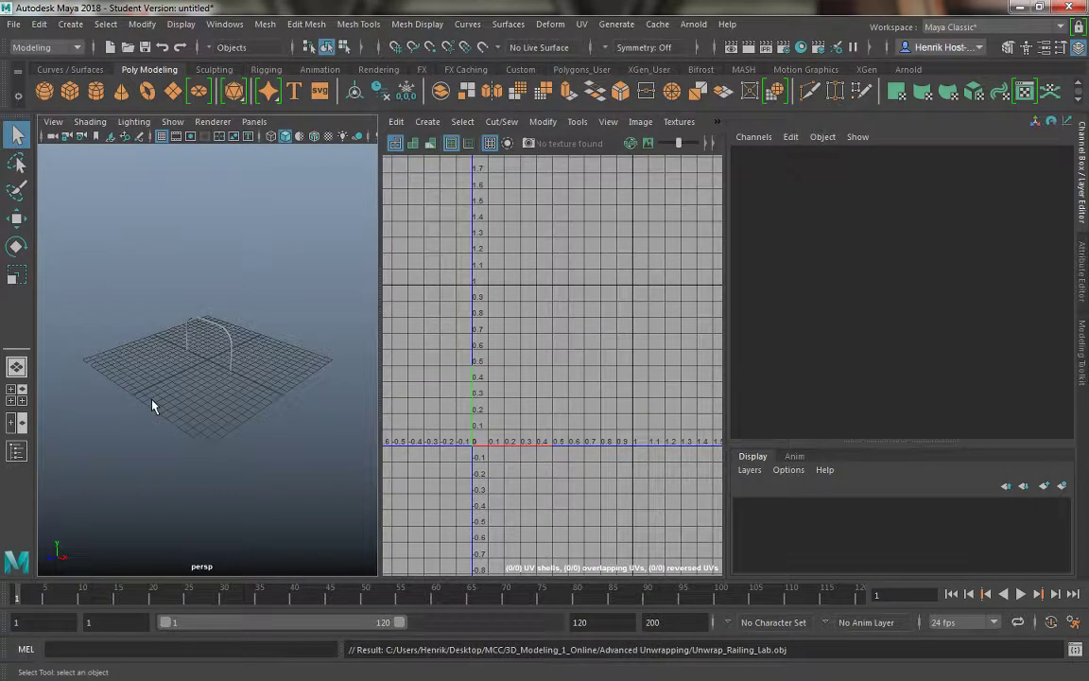
Select the imported railing mesh and frame it in the perspective view.
{"action": "left_click", "coordinate": [213, 323]}
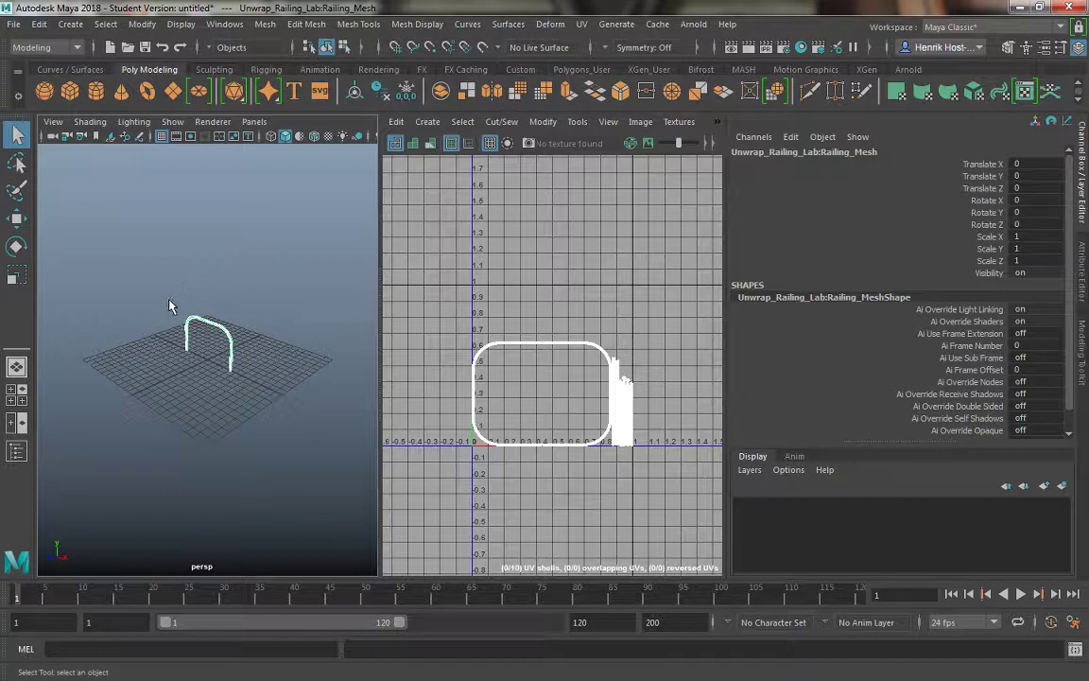
{"action": "key", "text": "f"}
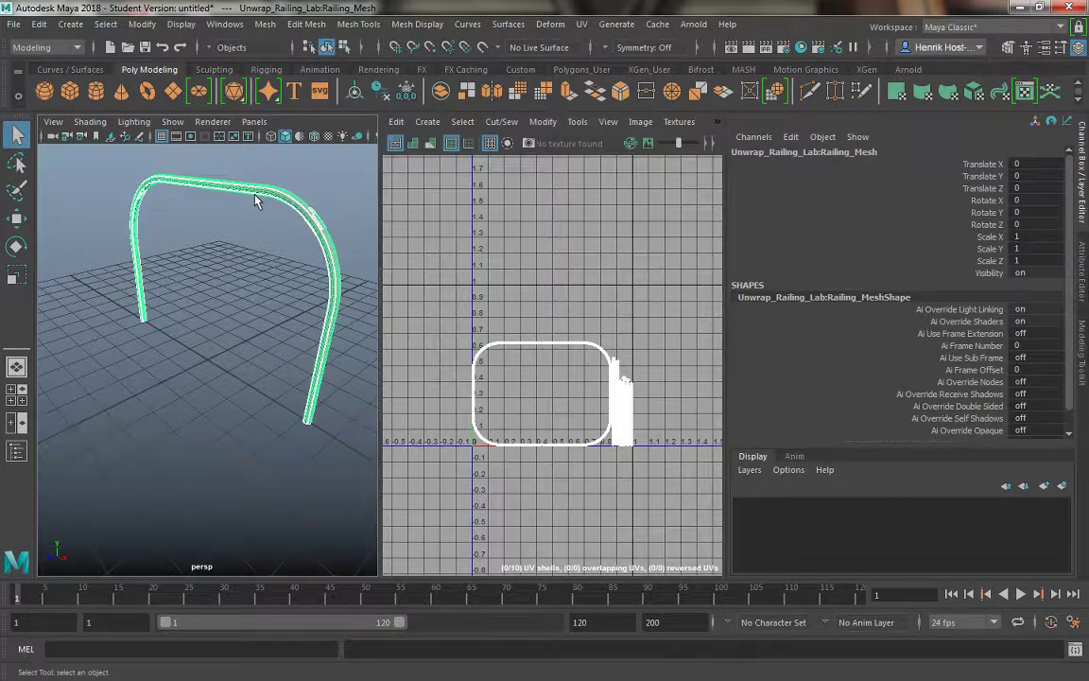
{"action": "right_click", "coordinate": [255, 199]}
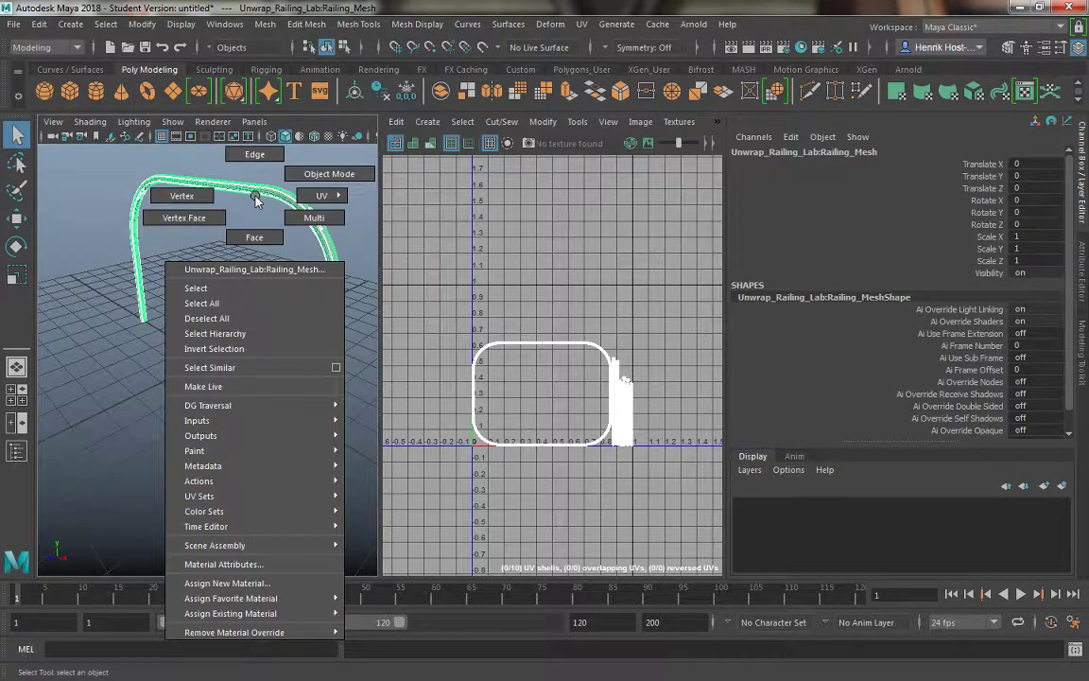
{"action": "left_click", "coordinate": [256, 199]}
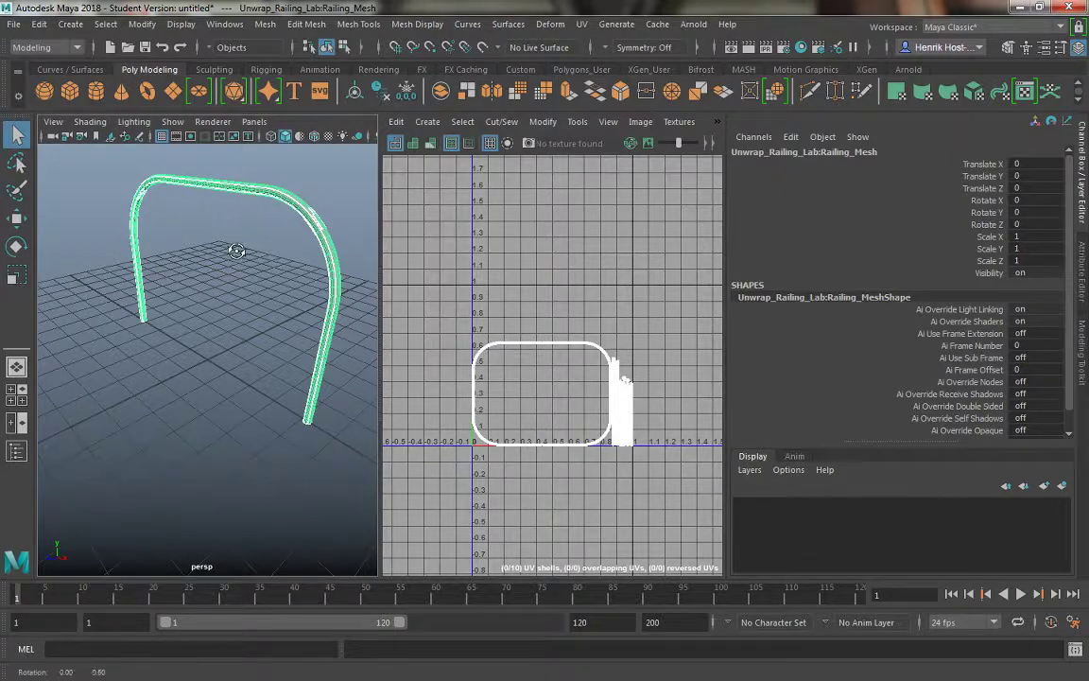
{"action": "left_click_drag", "start_coordinate": [230, 243], "coordinate": [252, 226], "text": "alt"}
{"action": "right_click_drag", "start_coordinate": [278, 177], "coordinate": [278, 219]}
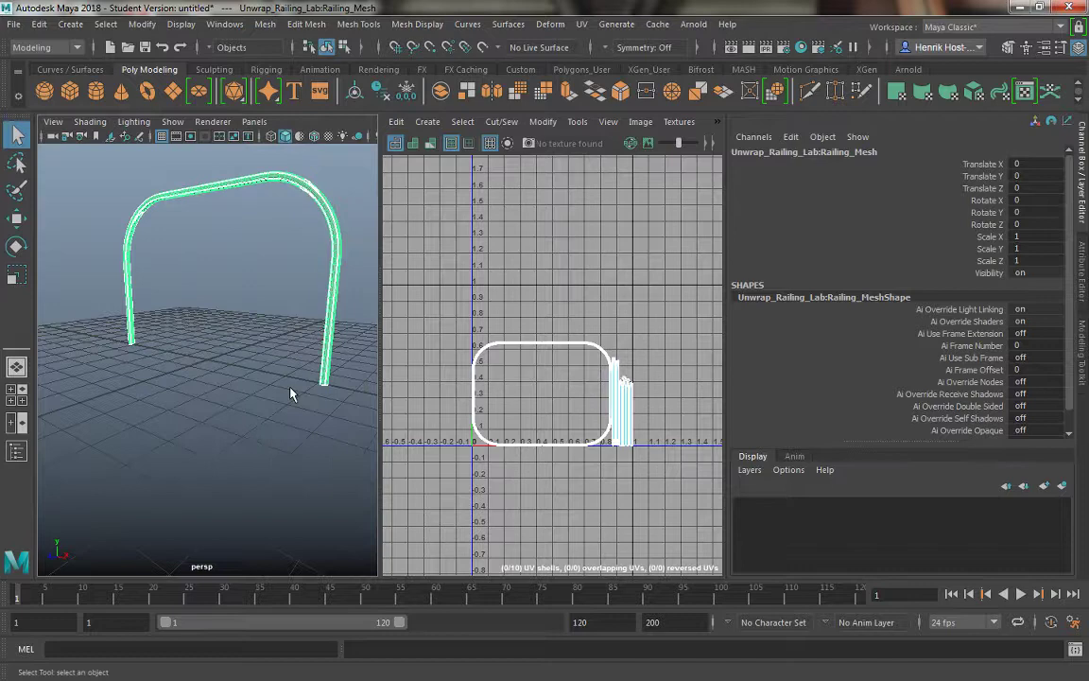
Select all faces of one end cap of the railing in face mode and frame them.
{"action": "left_click_drag", "start_coordinate": [292, 392], "coordinate": [297, 384], "text": "alt"}
{"action": "middle_click_drag", "start_coordinate": [297, 384], "coordinate": [235, 382], "text": "alt"}
{"action": "scroll", "coordinate": [235, 382], "scroll_direction": "up", "scroll_amount": 3}
{"action": "middle_click_drag", "start_coordinate": [214, 303], "coordinate": [191, 342], "text": "alt"}
{"action": "scroll", "coordinate": [226, 370], "scroll_direction": "up", "scroll_amount": 4}
{"action": "left_click_drag", "start_coordinate": [192, 369], "coordinate": [68, 290]}
{"action": "mouse_move", "coordinate": [151, 348]}
{"action": "left_mouse_down", "text": "alt"}
{"action": "mouse_move", "coordinate": [138, 292]}
{"action": "mouse_move", "coordinate": [178, 418]}
{"action": "mouse_move", "coordinate": [165, 351]}
{"action": "left_mouse_up", "text": "alt"}
{"action": "key", "text": "f"}
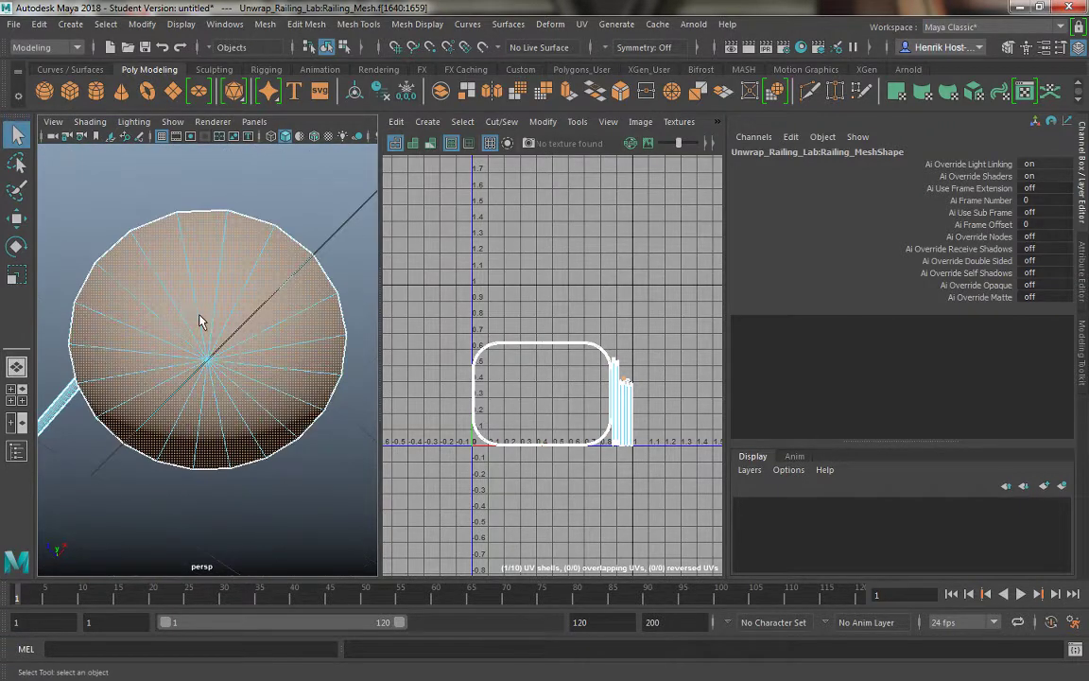
Apply a camera-based UV projection to the selected end cap while looking straight at it.
{"action": "left_click_drag", "start_coordinate": [204, 319], "coordinate": [217, 292], "text": "alt"}
{"action": "key", "text": "space"}
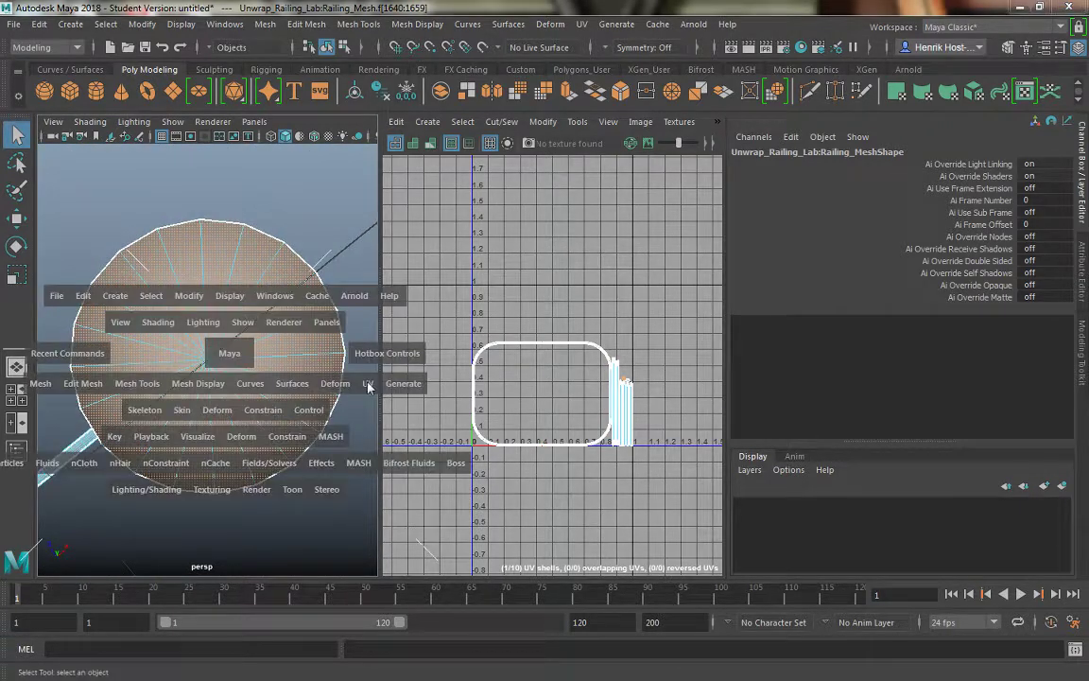
{"action": "left_click", "coordinate": [368, 384]}
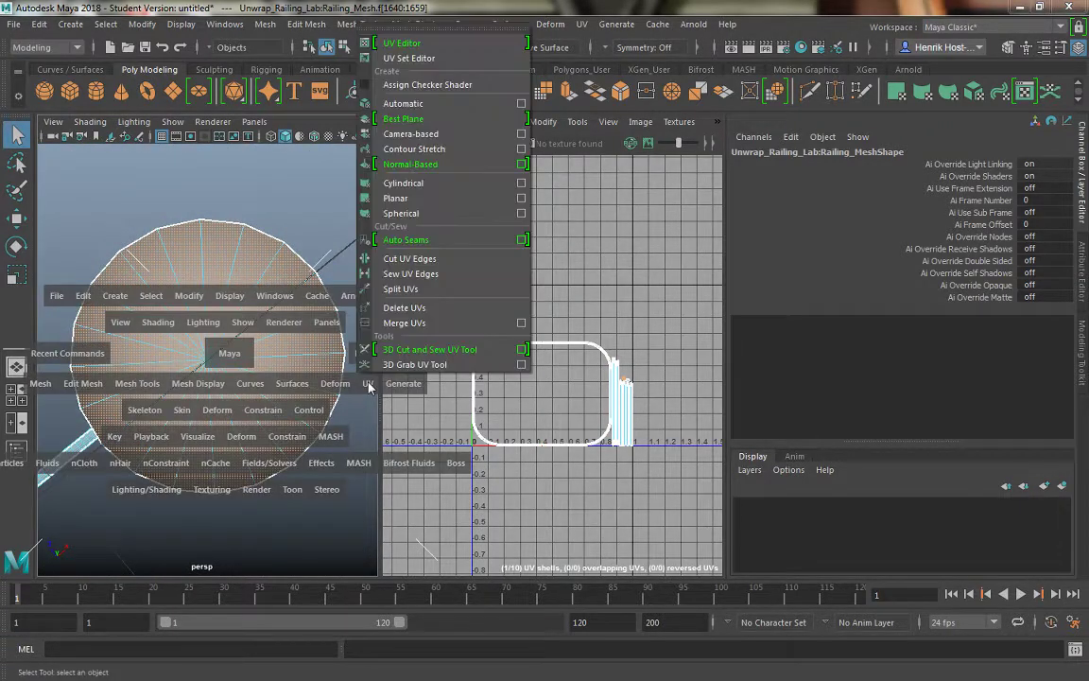
{"action": "left_click", "coordinate": [416, 133]}
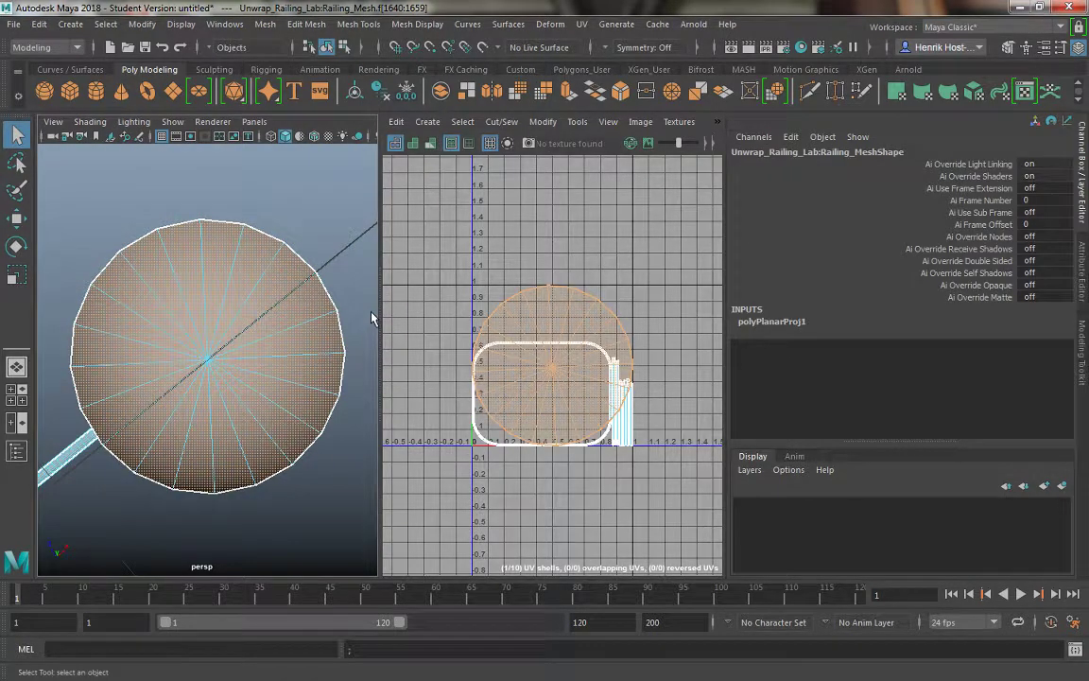
Select all faces of the end cap on the railing's other leg and view them straight on.
{"action": "left_click_drag", "start_coordinate": [221, 282], "coordinate": [270, 350], "text": "alt"}
{"action": "right_click_drag", "start_coordinate": [269, 350], "coordinate": [181, 297], "text": "alt"}
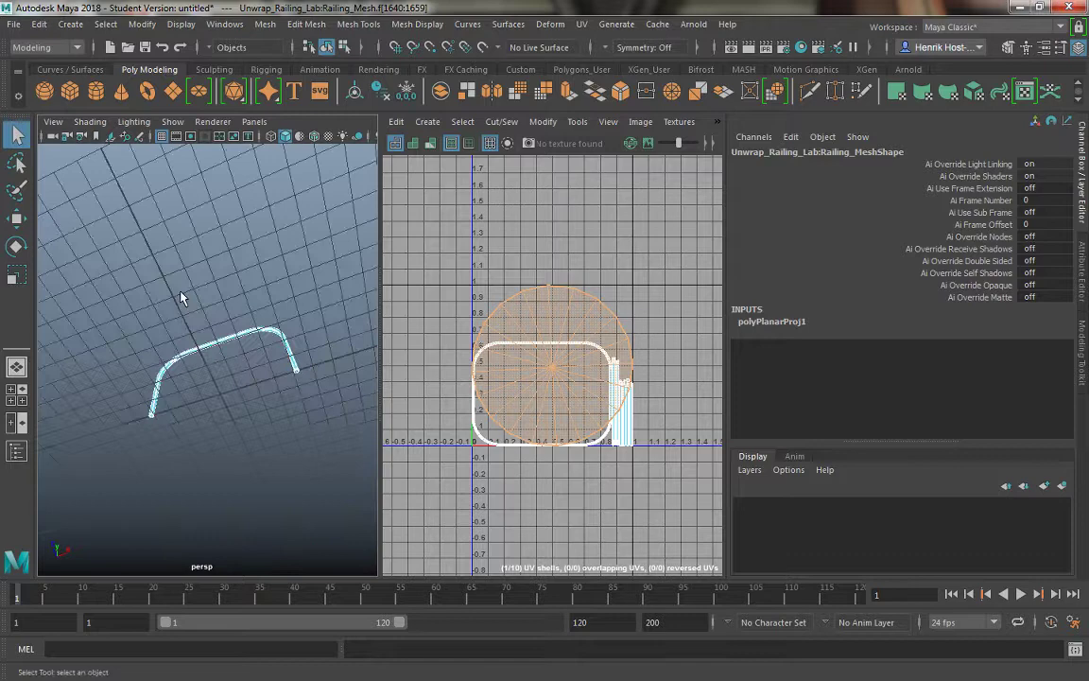
{"action": "left_click_drag", "start_coordinate": [182, 298], "coordinate": [251, 370], "text": "alt"}
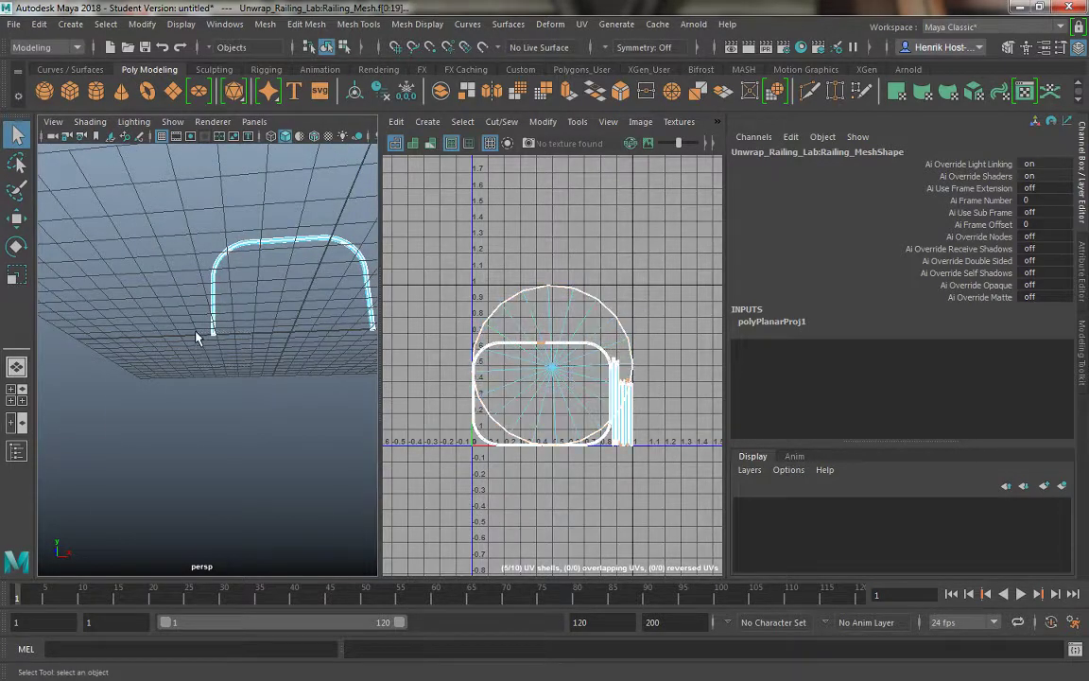
{"action": "key", "text": "f"}
{"action": "left_click_drag", "start_coordinate": [321, 439], "coordinate": [346, 592], "text": "alt"}
{"action": "left_click_drag", "start_coordinate": [331, 423], "coordinate": [331, 423]}
{"action": "left_click_drag", "start_coordinate": [205, 463], "coordinate": [212, 378], "text": "alt"}
Apply a camera-based UV projection to the second end cap.
{"action": "key", "text": "space"}
{"action": "left_click", "coordinate": [348, 407]}
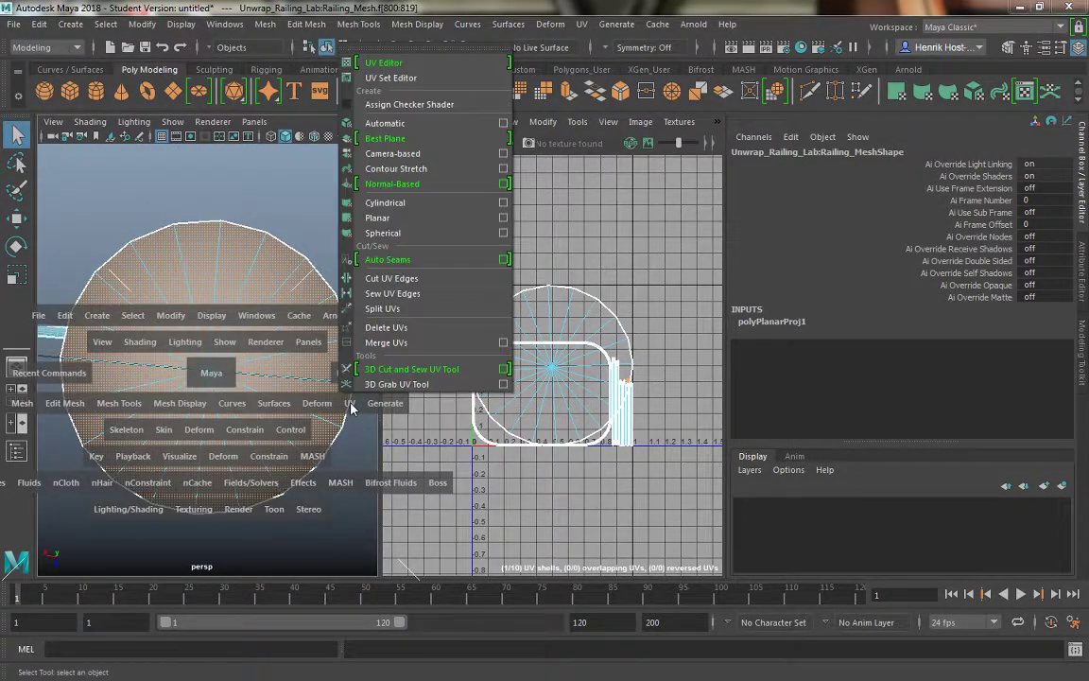
{"action": "left_click", "coordinate": [412, 154]}
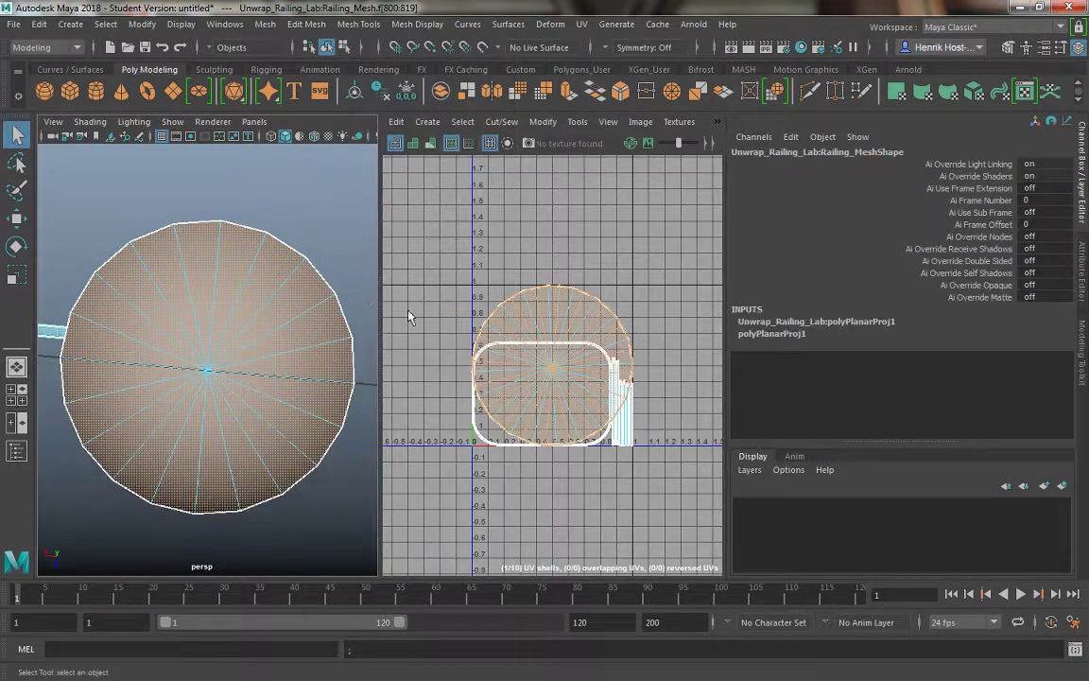
Maximize the perspective view and select all of the railing's faces except its two end caps.
{"action": "left_click_drag", "start_coordinate": [224, 226], "coordinate": [169, 360], "text": "alt"}
{"action": "right_click_drag", "start_coordinate": [169, 360], "coordinate": [146, 217], "text": "alt"}
{"action": "middle_click_drag", "start_coordinate": [105, 254], "coordinate": [207, 337], "text": "alt"}
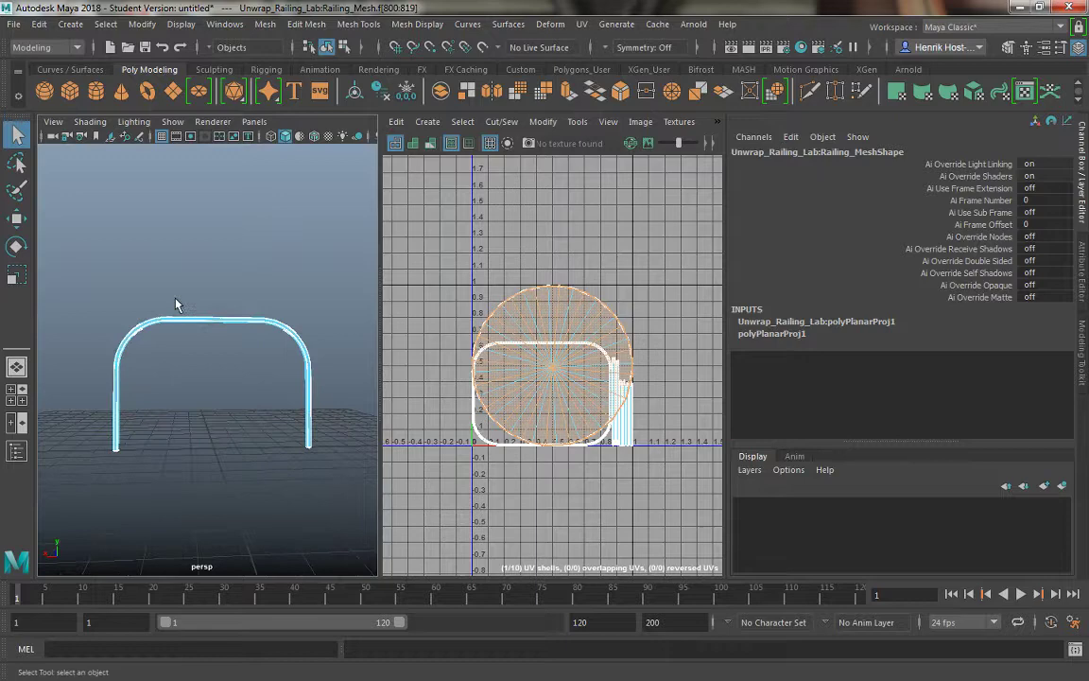
{"action": "left_click_drag", "start_coordinate": [83, 284], "coordinate": [123, 287], "text": "alt"}
{"action": "key", "text": "space"}
{"action": "left_click_drag", "start_coordinate": [136, 216], "coordinate": [618, 477], "text": "alt"}
{"action": "left_click_drag", "start_coordinate": [294, 400], "coordinate": [176, 299], "text": "alt"}
{"action": "middle_click_drag", "start_coordinate": [196, 337], "coordinate": [275, 345], "text": "alt"}
{"action": "right_click_drag", "start_coordinate": [275, 345], "coordinate": [374, 471], "text": "alt"}
{"action": "left_click_drag", "start_coordinate": [374, 472], "coordinate": [303, 382], "text": "alt"}
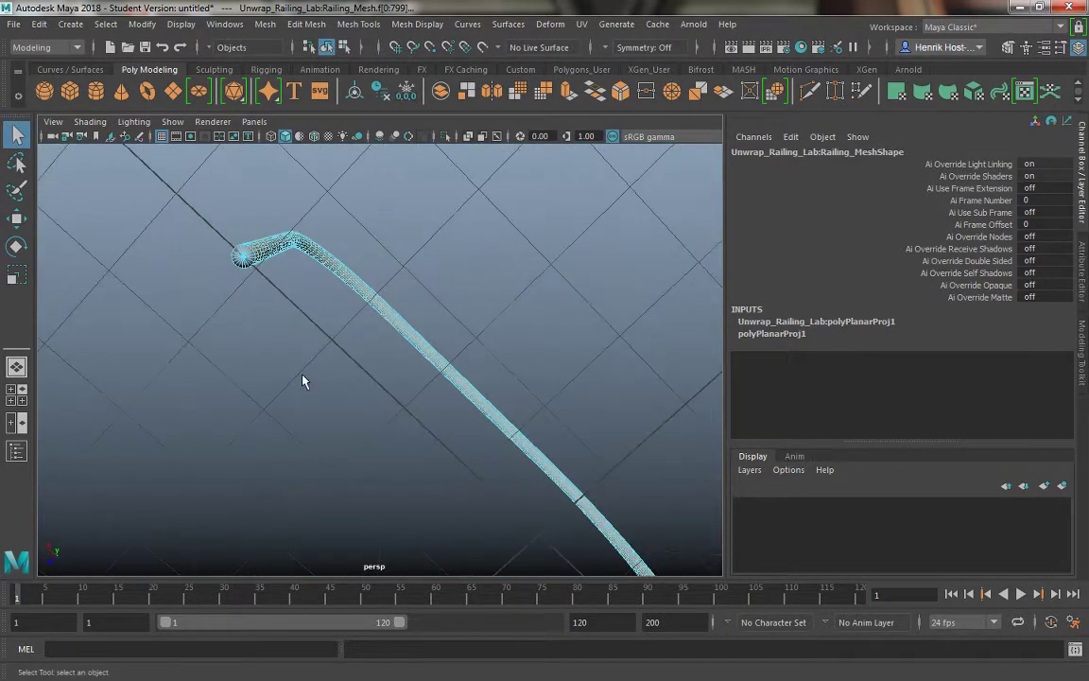
Examine the railing's bends and leg ends to check which faces are included in the selection.
{"action": "middle_click_drag", "start_coordinate": [168, 246], "coordinate": [272, 331], "text": "alt"}
{"action": "right_click_drag", "start_coordinate": [273, 331], "coordinate": [374, 424], "text": "alt"}
{"action": "left_click_drag", "start_coordinate": [374, 424], "coordinate": [506, 437], "text": "alt"}
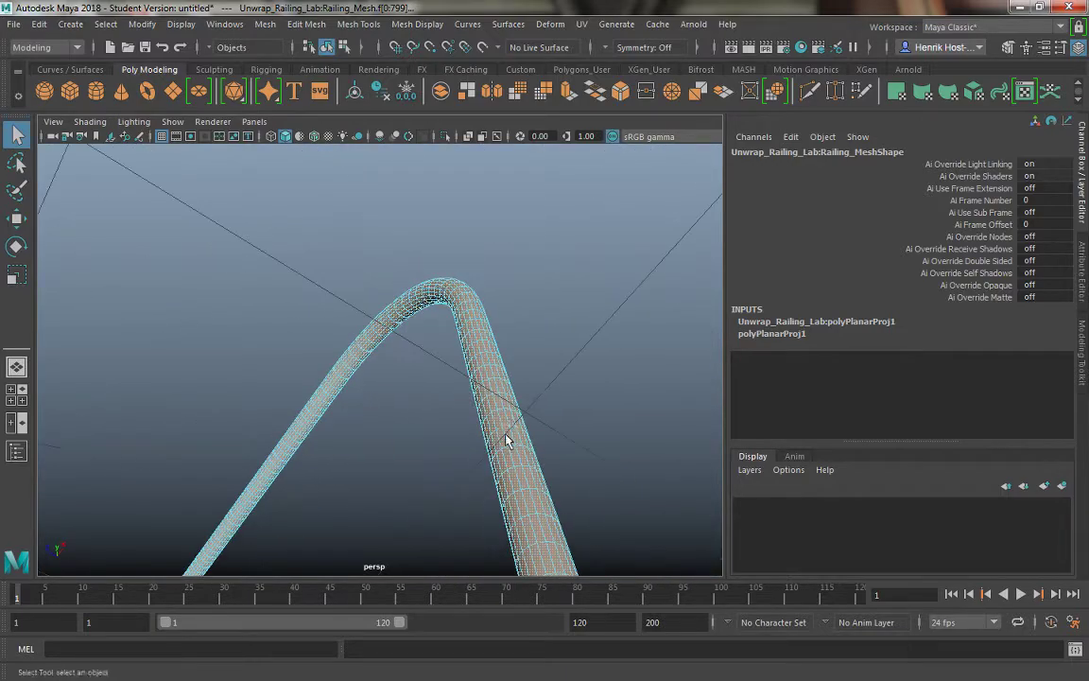
{"action": "middle_click_drag", "start_coordinate": [506, 438], "coordinate": [455, 333], "text": "alt"}
{"action": "left_click_drag", "start_coordinate": [455, 332], "coordinate": [475, 340], "text": "alt"}
{"action": "middle_click_drag", "start_coordinate": [284, 397], "coordinate": [340, 439], "text": "alt"}
{"action": "right_click_drag", "start_coordinate": [340, 440], "coordinate": [418, 501], "text": "alt"}
{"action": "left_click_drag", "start_coordinate": [418, 486], "coordinate": [413, 479], "text": "alt"}
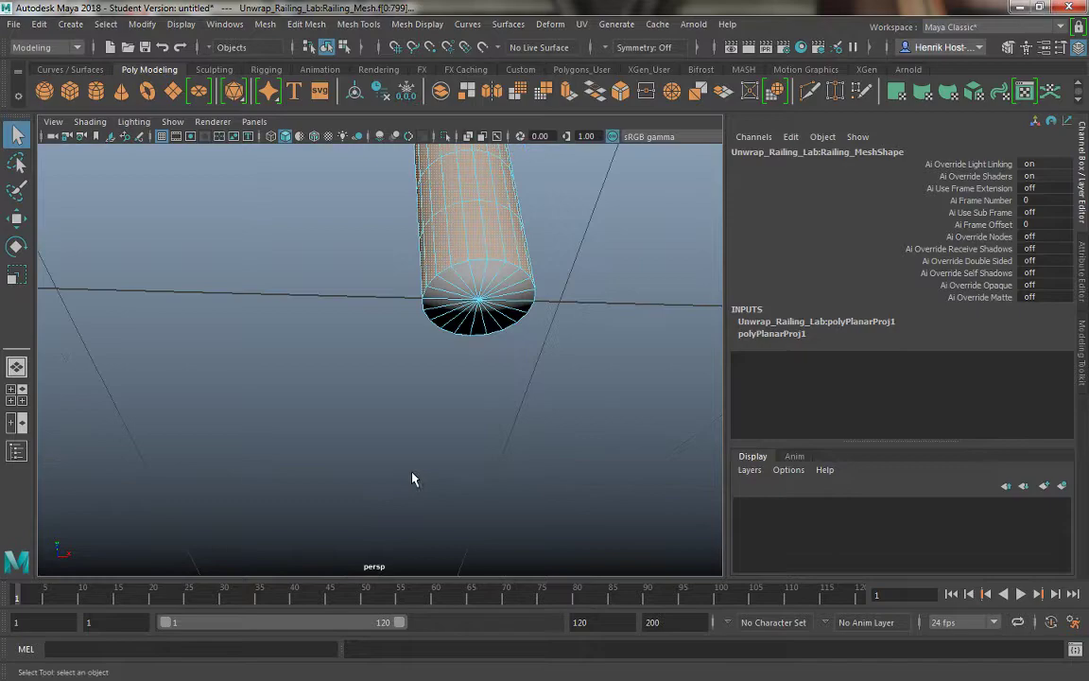
Apply a camera-based UV projection to the tube faces with the railing viewed as a straight bar, and restore the perspective/UV editor layout.
{"action": "middle_click_drag", "start_coordinate": [413, 480], "coordinate": [388, 502], "text": "alt"}
{"action": "right_click_drag", "start_coordinate": [388, 501], "coordinate": [371, 406], "text": "alt"}
{"action": "left_click_drag", "start_coordinate": [370, 406], "coordinate": [411, 407], "text": "alt"}
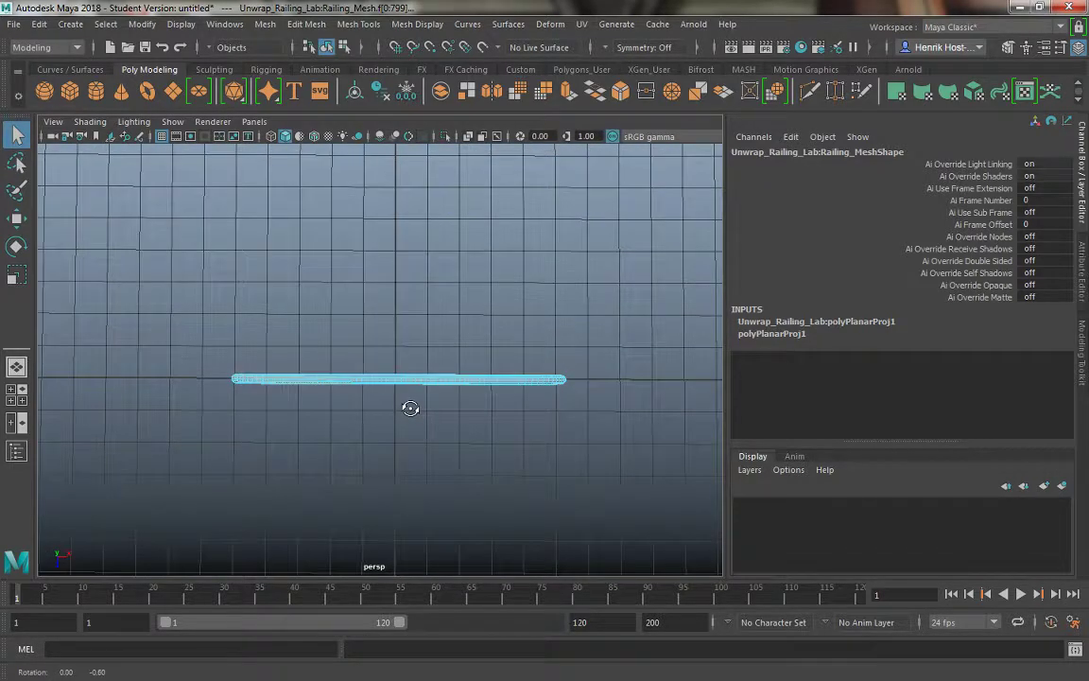
{"action": "key", "text": "space"}
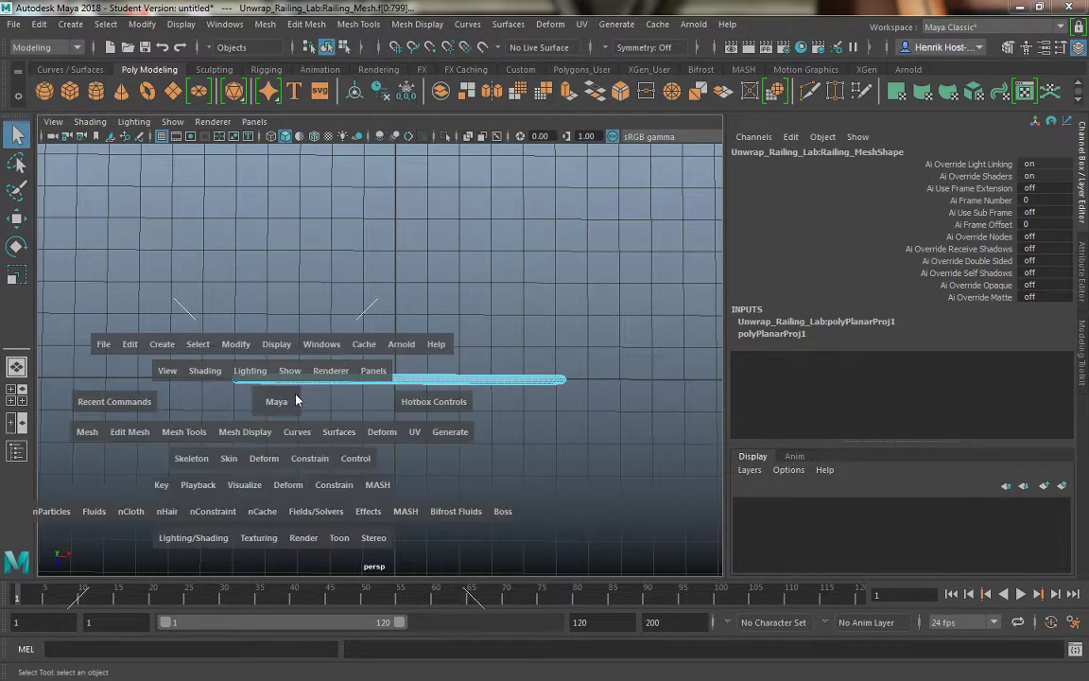
{"action": "left_click", "coordinate": [418, 435]}
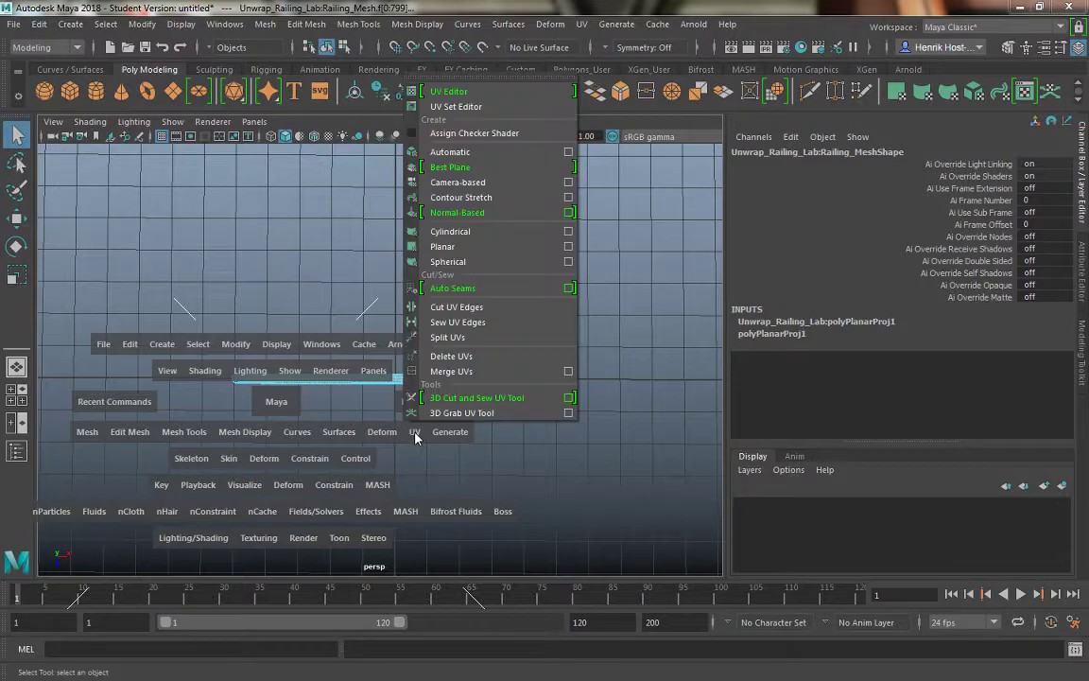
{"action": "left_click", "coordinate": [463, 183]}
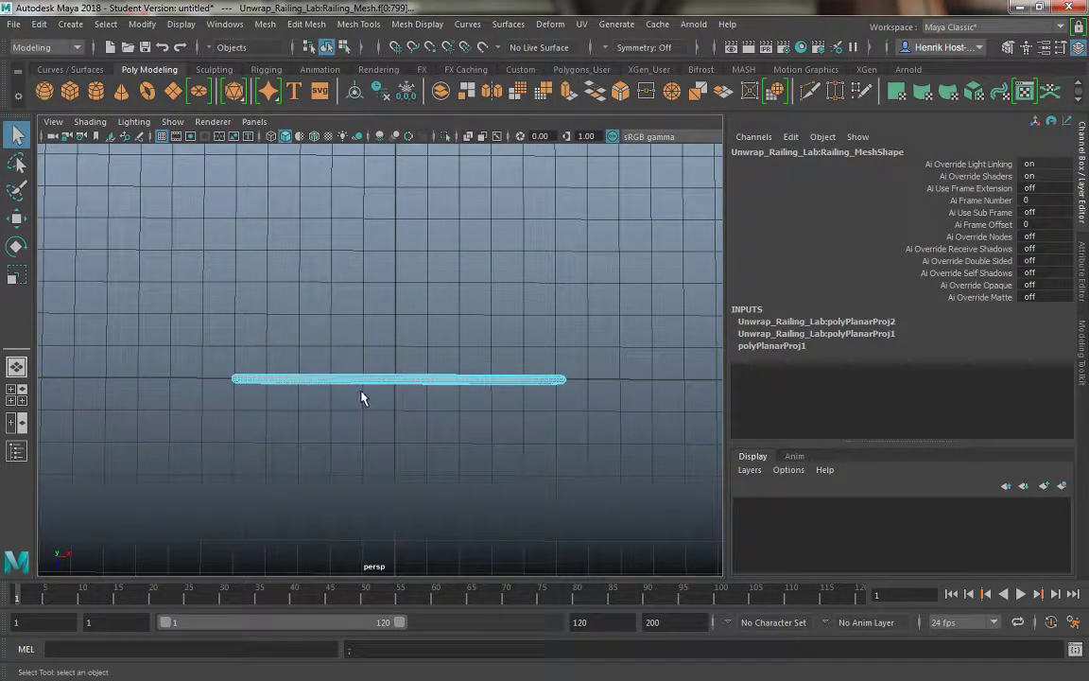
{"action": "key", "text": "space"}
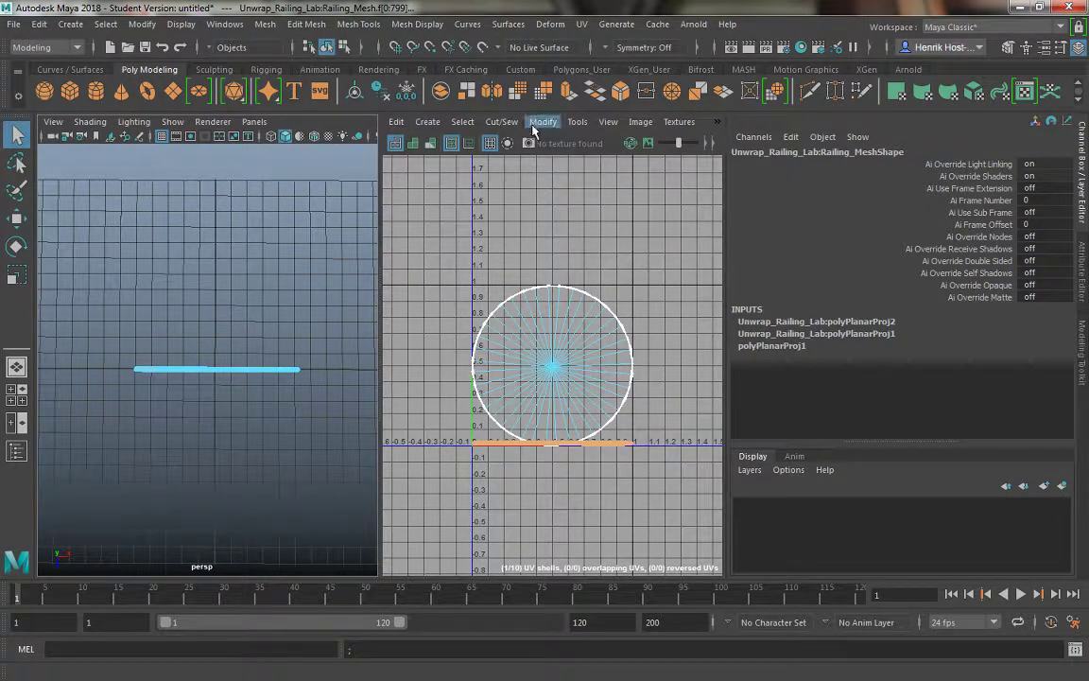
Use Move UV Shell to separate the two overlapping end-cap shells and place both above the 0-1 UV square, centred at about V 1.5.
{"action": "left_click", "coordinate": [576, 121]}
{"action": "left_click", "coordinate": [619, 246]}
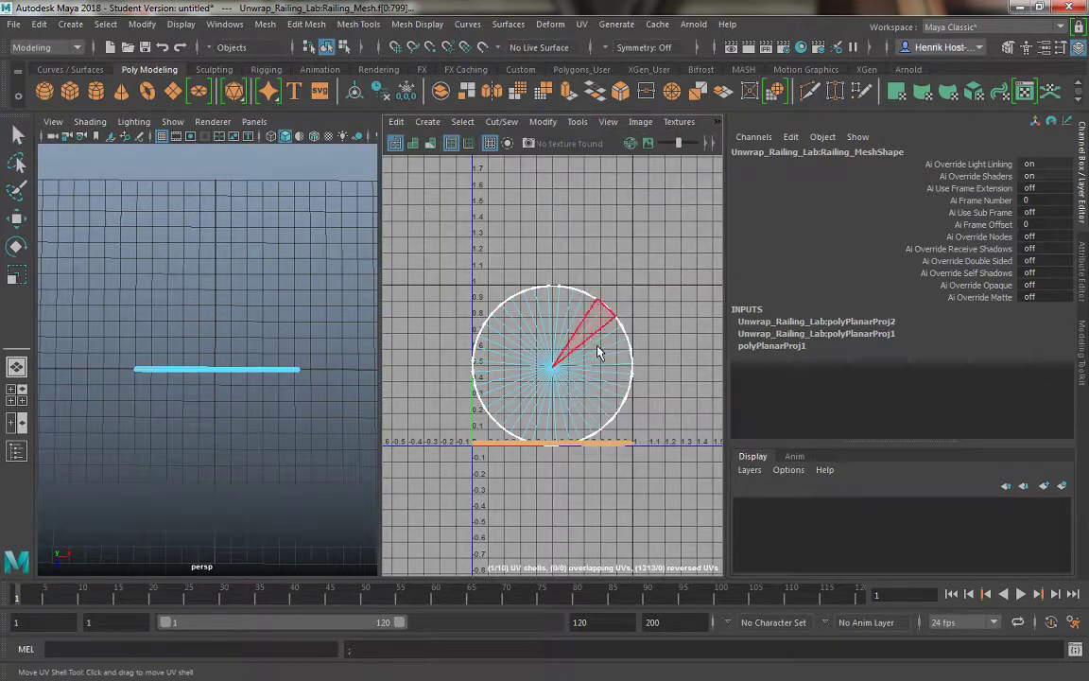
{"action": "left_click_drag", "start_coordinate": [555, 365], "coordinate": [640, 209]}
{"action": "left_click", "coordinate": [536, 349]}
{"action": "left_click_drag", "start_coordinate": [562, 366], "coordinate": [386, 203]}
Try to assign a new Lambert material to the railing and look for it among the node attributes.
{"action": "right_click", "coordinate": [244, 230]}
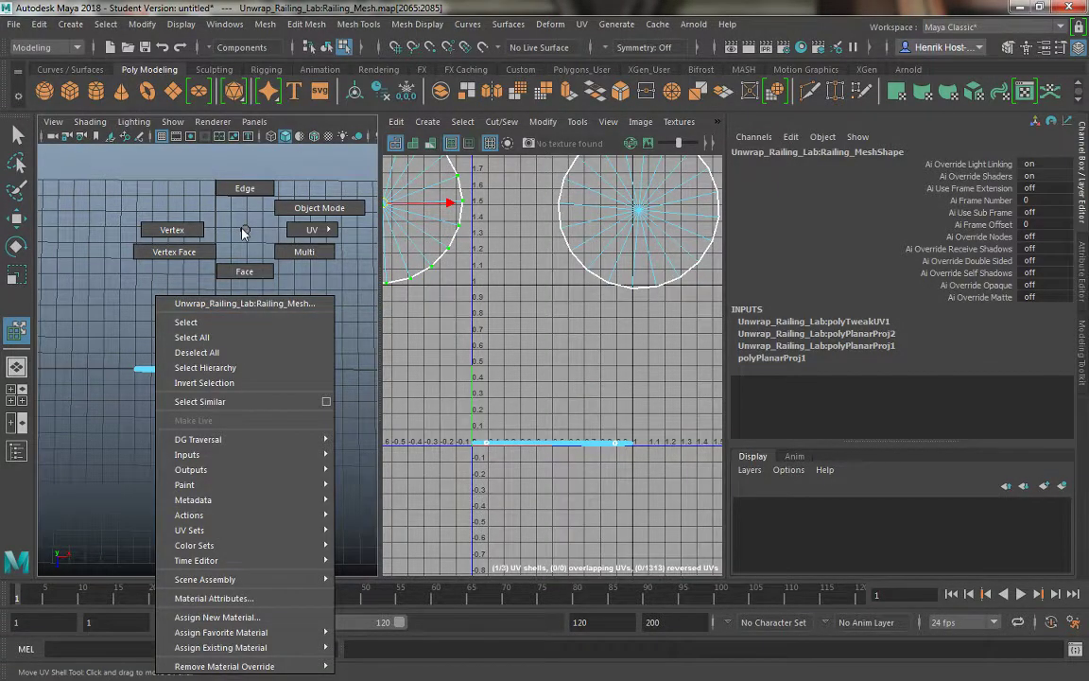
{"action": "right_click_drag", "start_coordinate": [242, 230], "coordinate": [282, 619]}
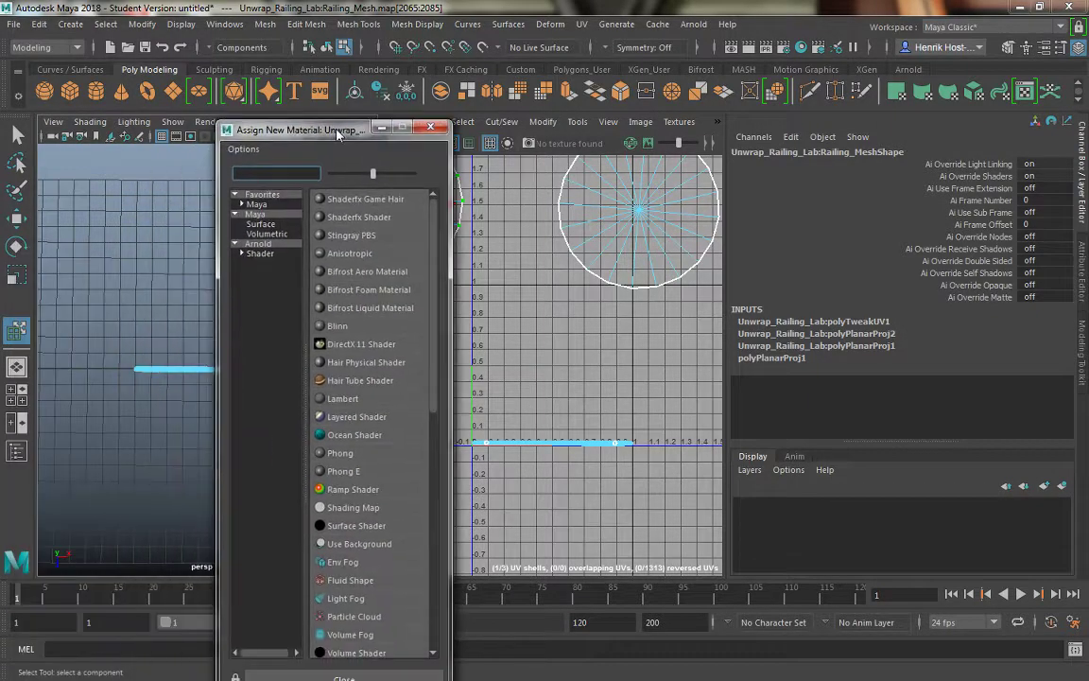
{"action": "left_click", "coordinate": [340, 398]}
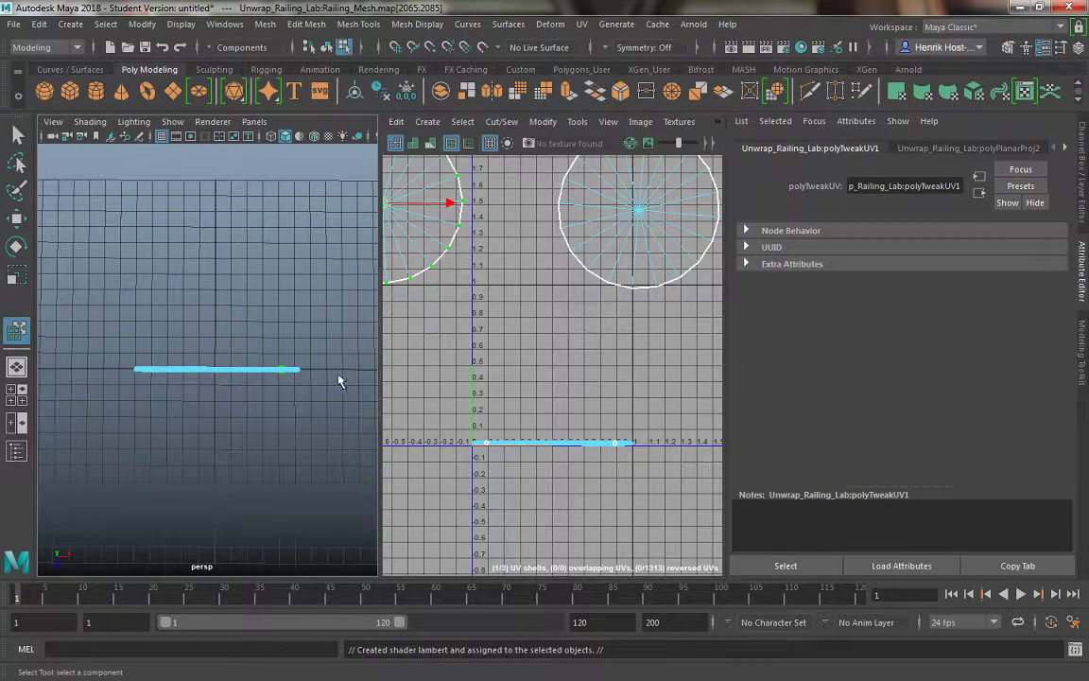
{"action": "left_click", "coordinate": [1064, 149]}
{"action": "left_click", "coordinate": [1040, 180]}
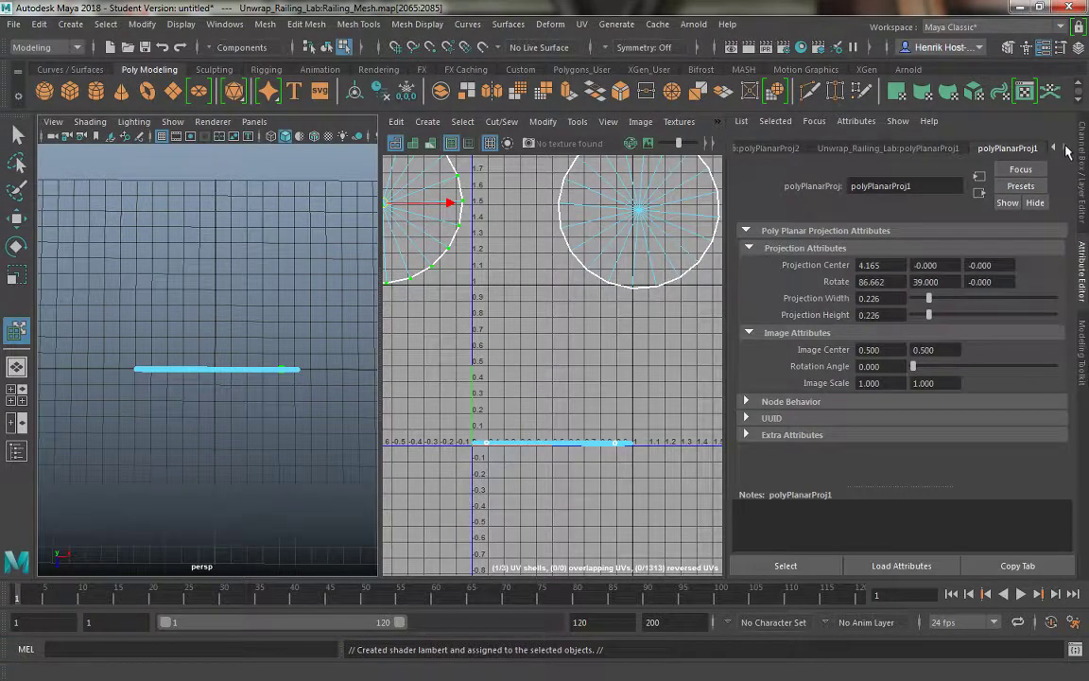
{"action": "left_click", "coordinate": [953, 150]}
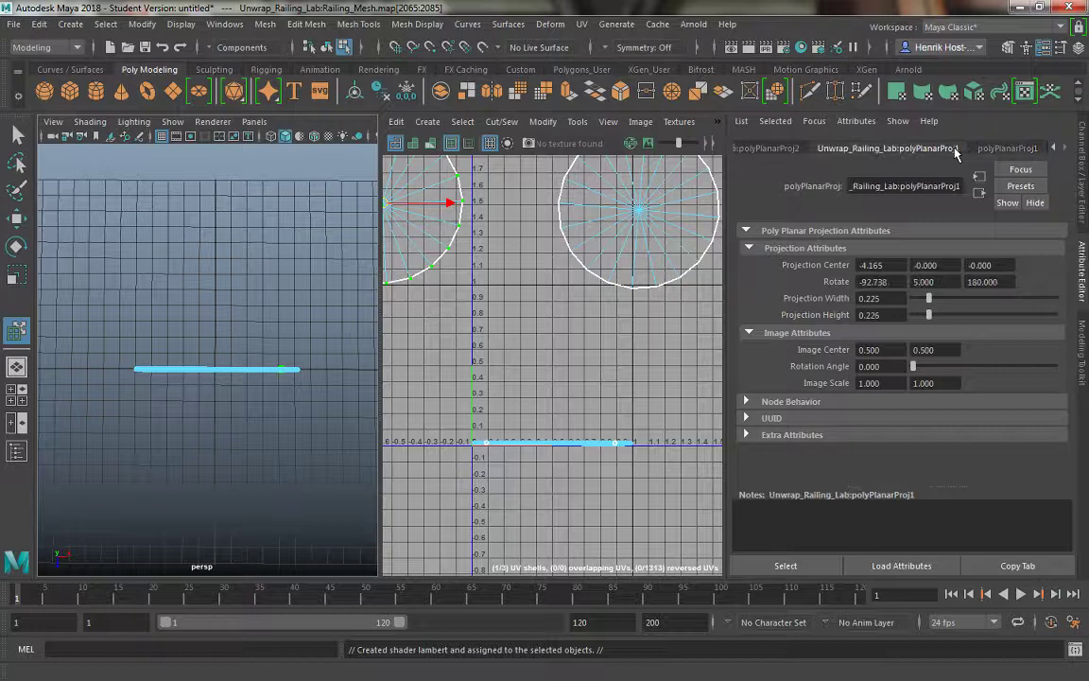
{"action": "left_click", "coordinate": [1011, 148]}
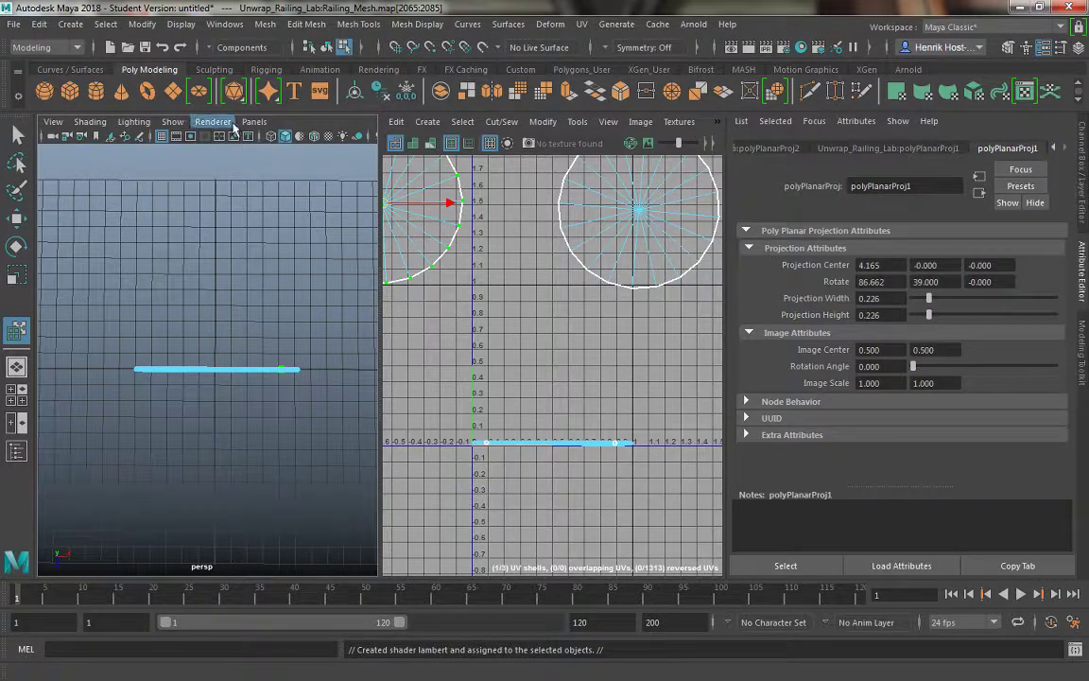
Delete the construction history of all objects in the scene.
{"action": "left_click", "coordinate": [37, 24]}
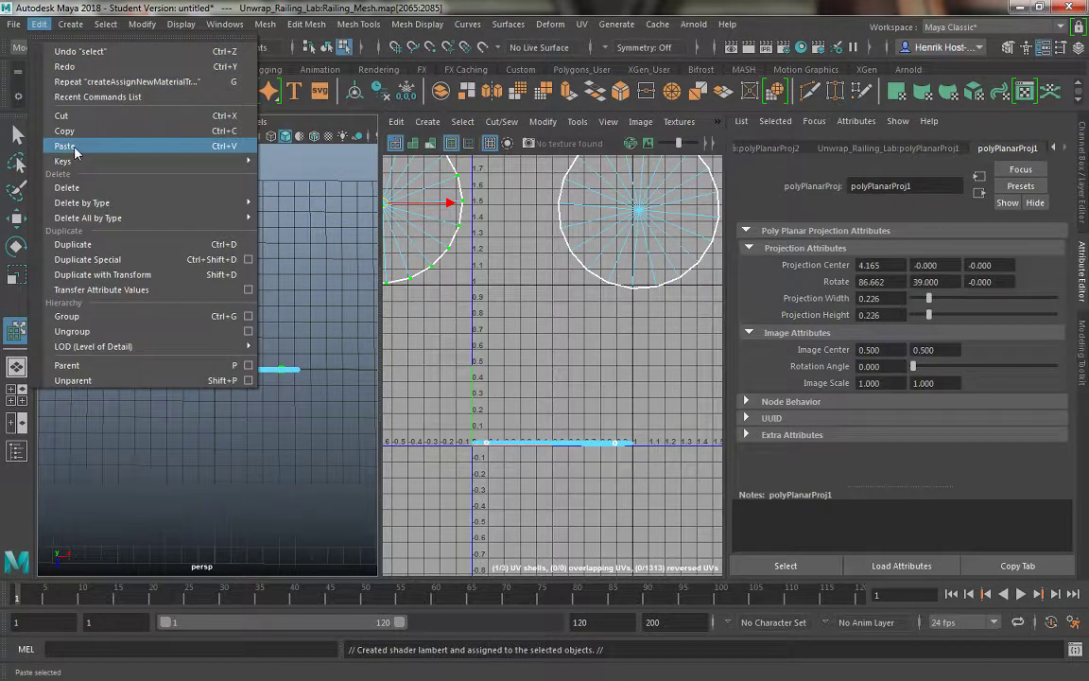
{"action": "mouse_move", "coordinate": [104, 218]}
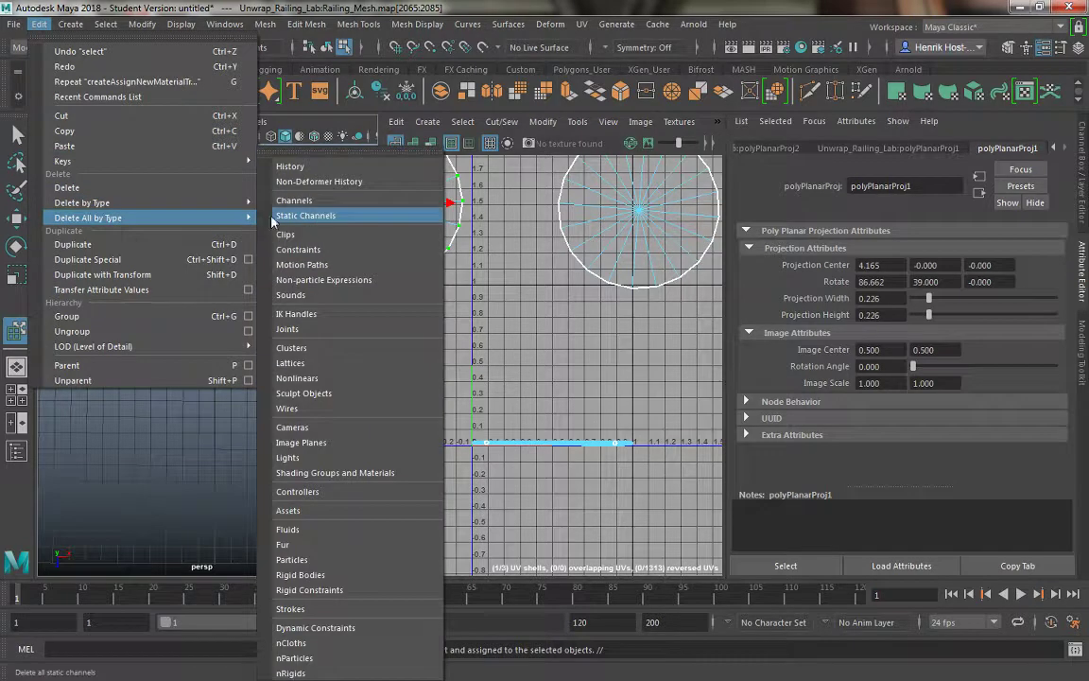
{"action": "left_click", "coordinate": [298, 186]}
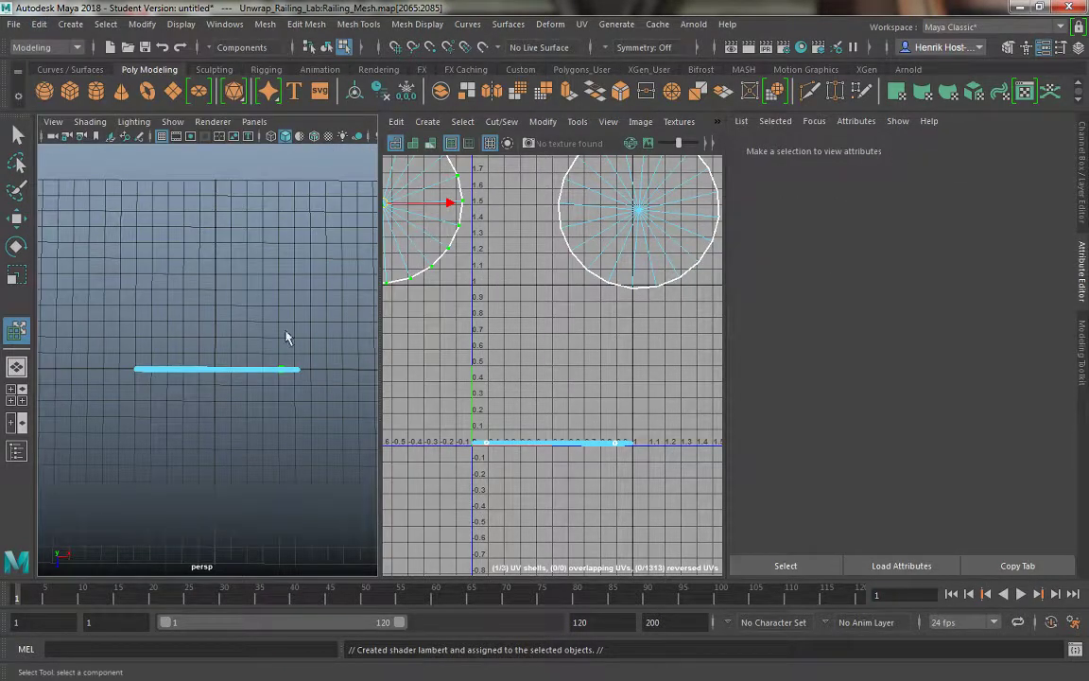
Select the railing as an object, map a Checker texture to the color of its lambert1 material, and display textures in the perspective view.
{"action": "right_click_drag", "start_coordinate": [259, 363], "coordinate": [340, 209]}
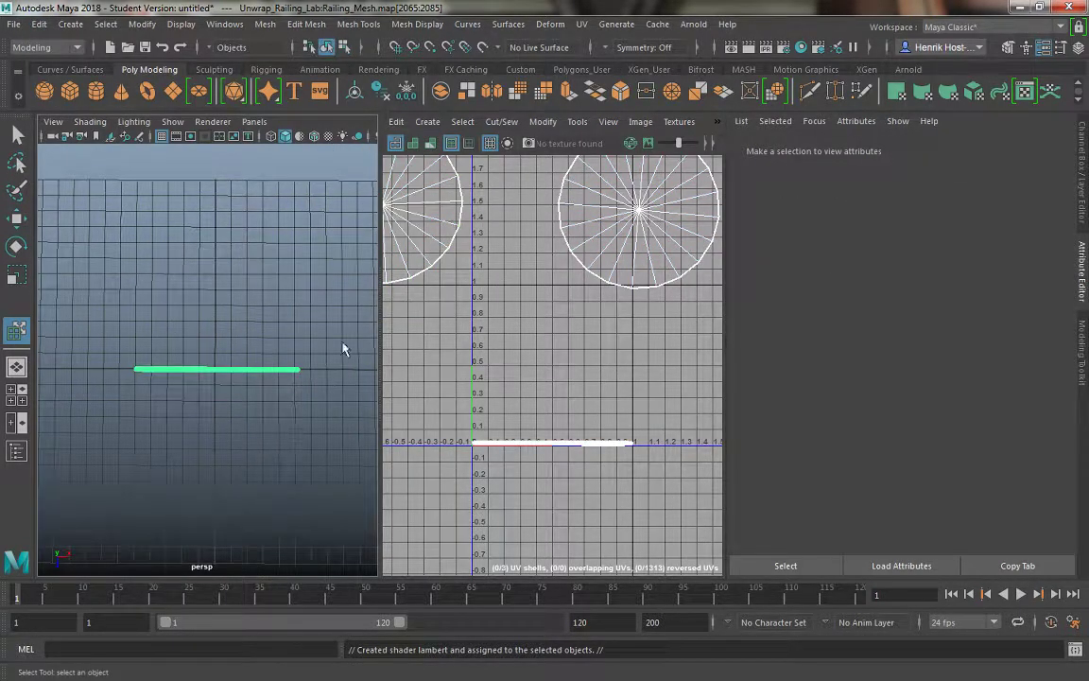
{"action": "right_click", "coordinate": [1064, 148]}
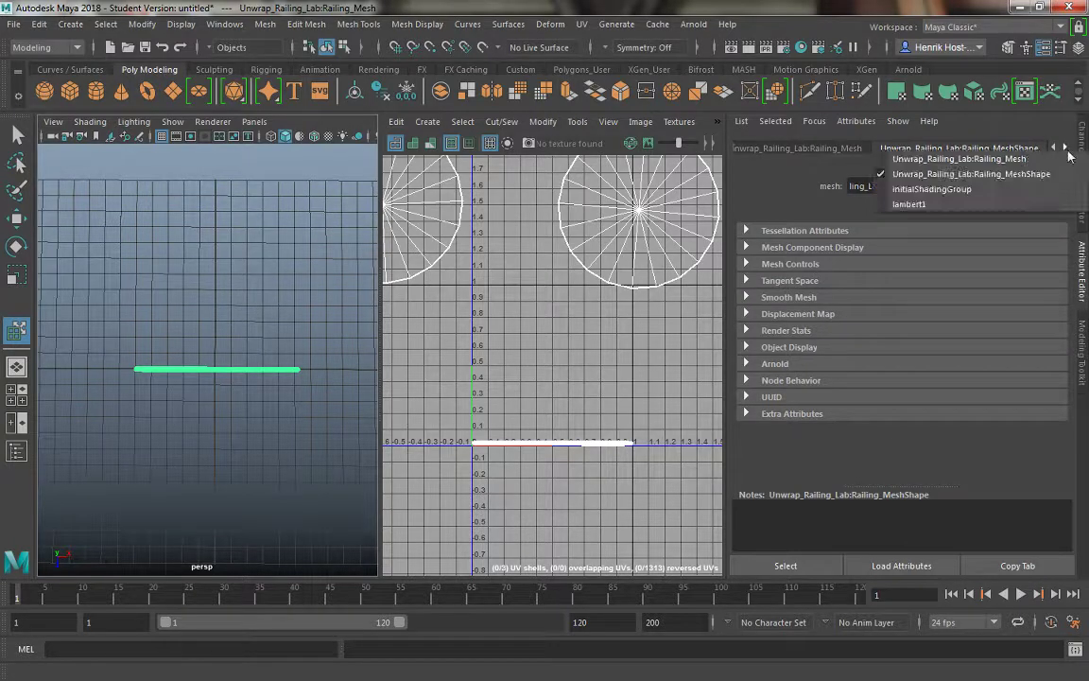
{"action": "left_click", "coordinate": [1002, 205]}
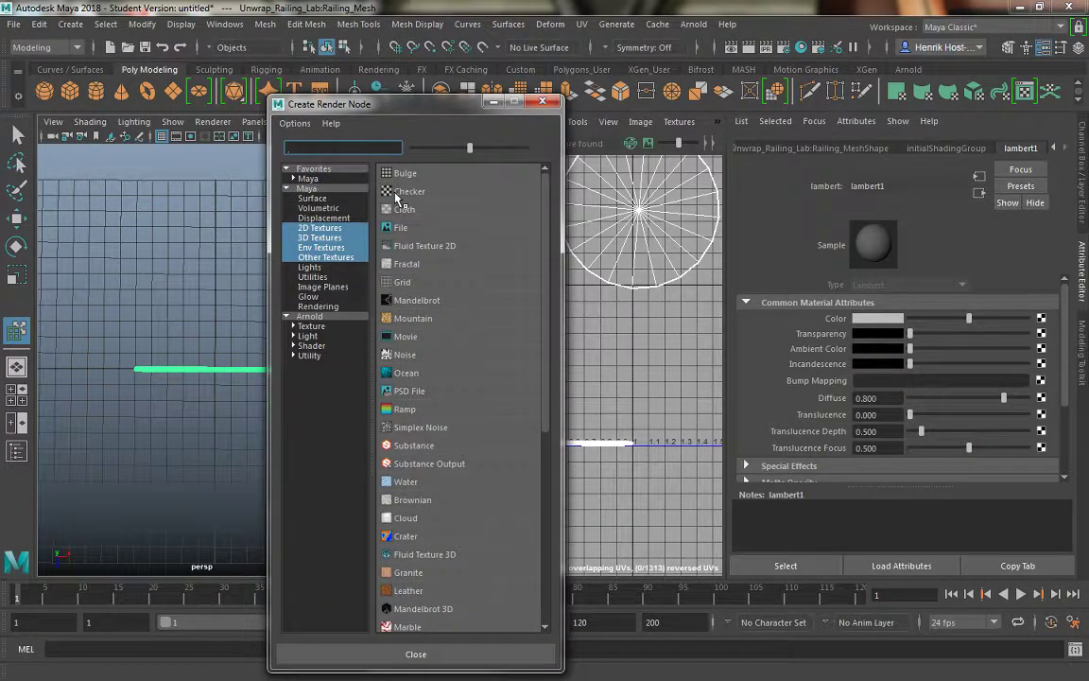
{"action": "left_click", "coordinate": [397, 194]}
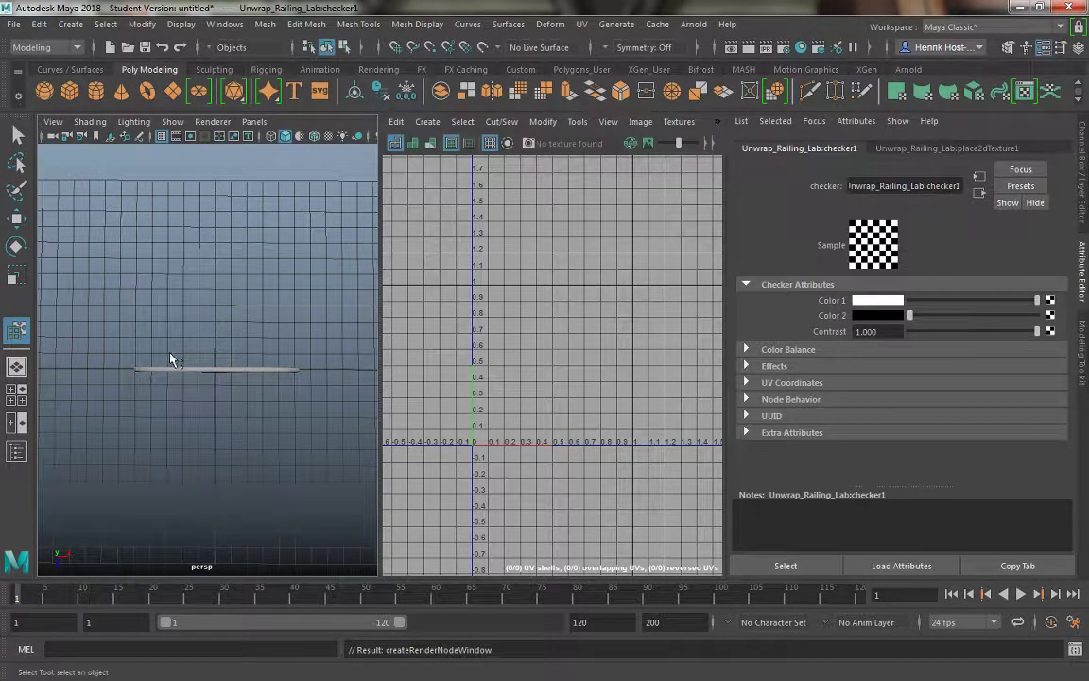
{"action": "key", "text": "6"}
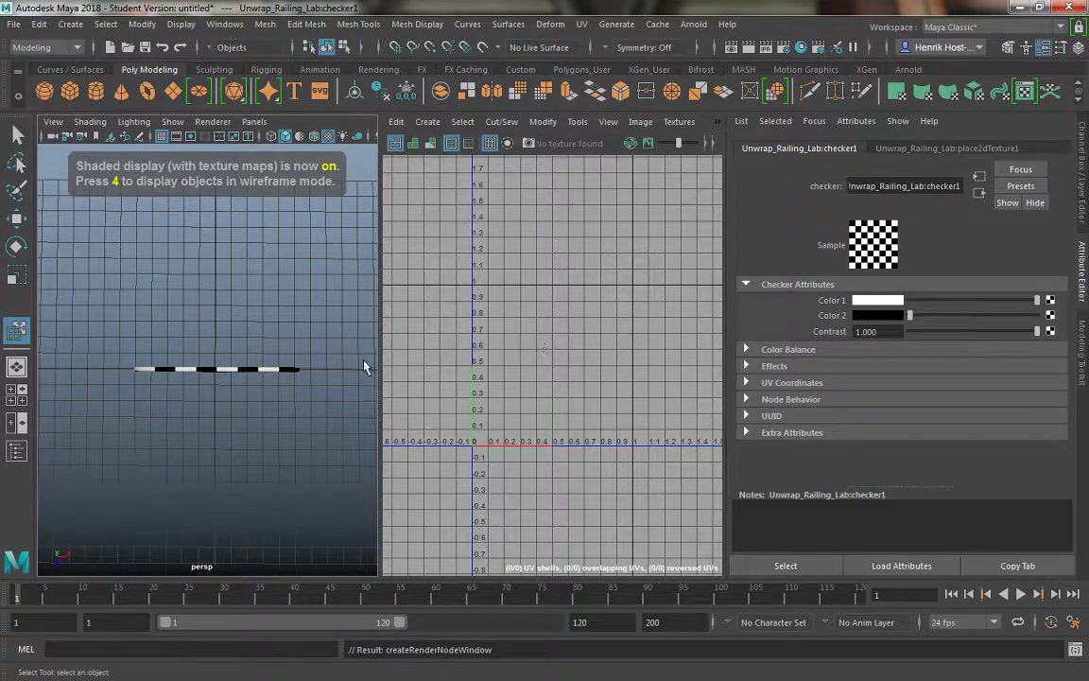
Select the railing mesh again and turn on shaded UV shells in the UV editor.
{"action": "left_click", "coordinate": [288, 369]}
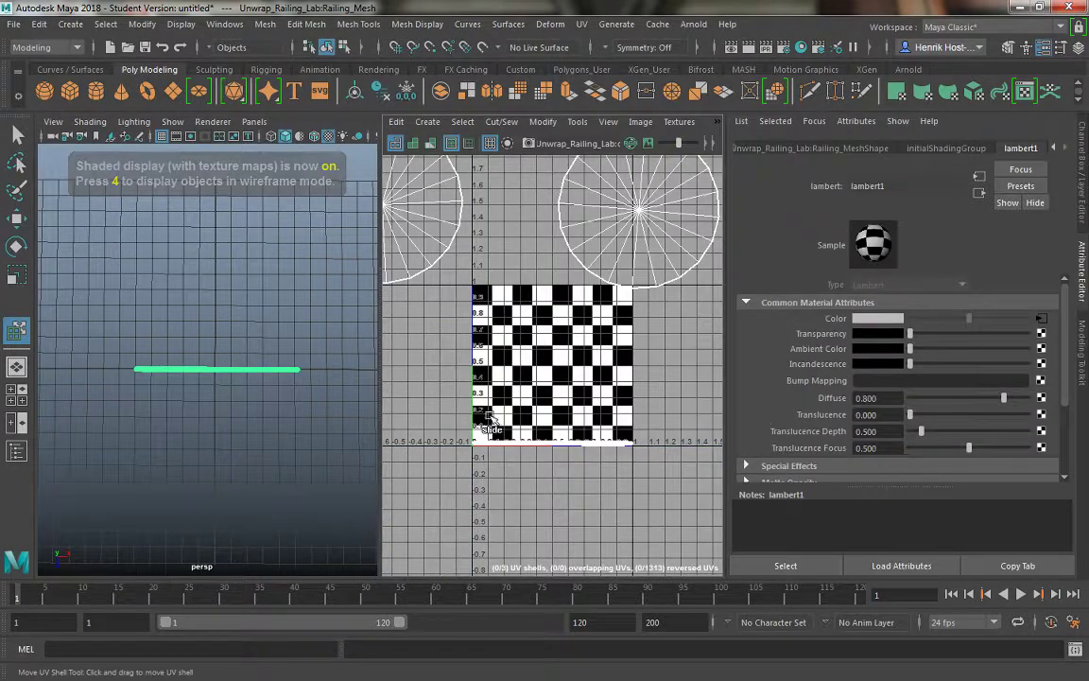
{"action": "left_click", "coordinate": [414, 144]}
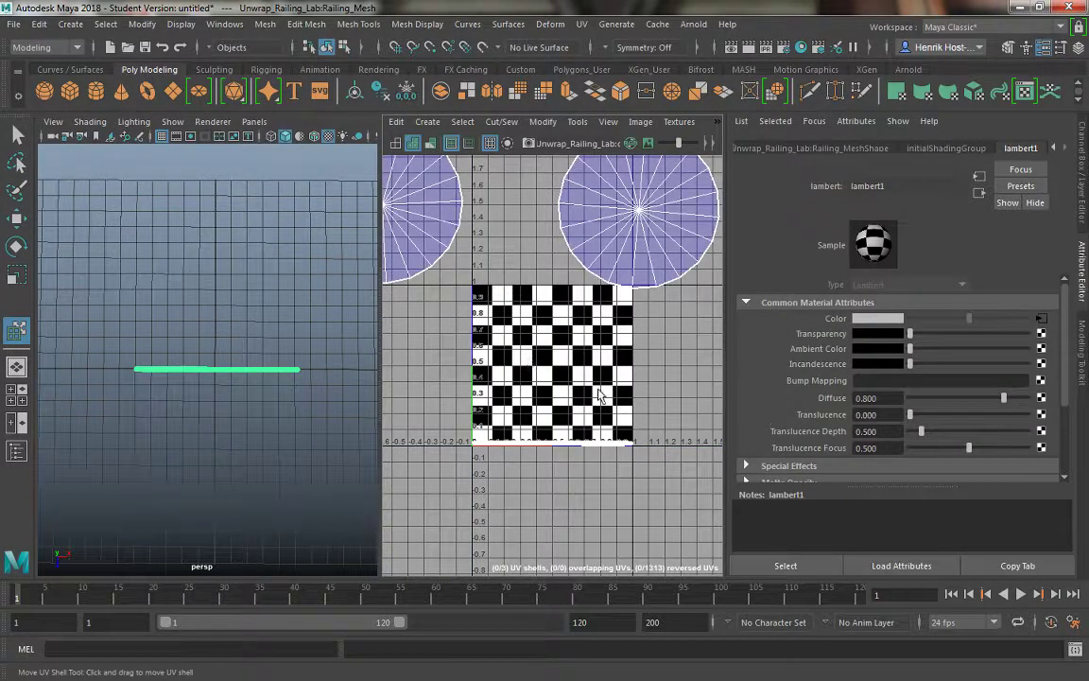
{"action": "middle_click_drag", "start_coordinate": [566, 373], "coordinate": [583, 311], "text": "alt"}
Switch the railing to edge selection and select the lengthwise edge loop starting at the bottom of one leg.
{"action": "left_click_drag", "start_coordinate": [312, 350], "coordinate": [178, 340], "text": "alt"}
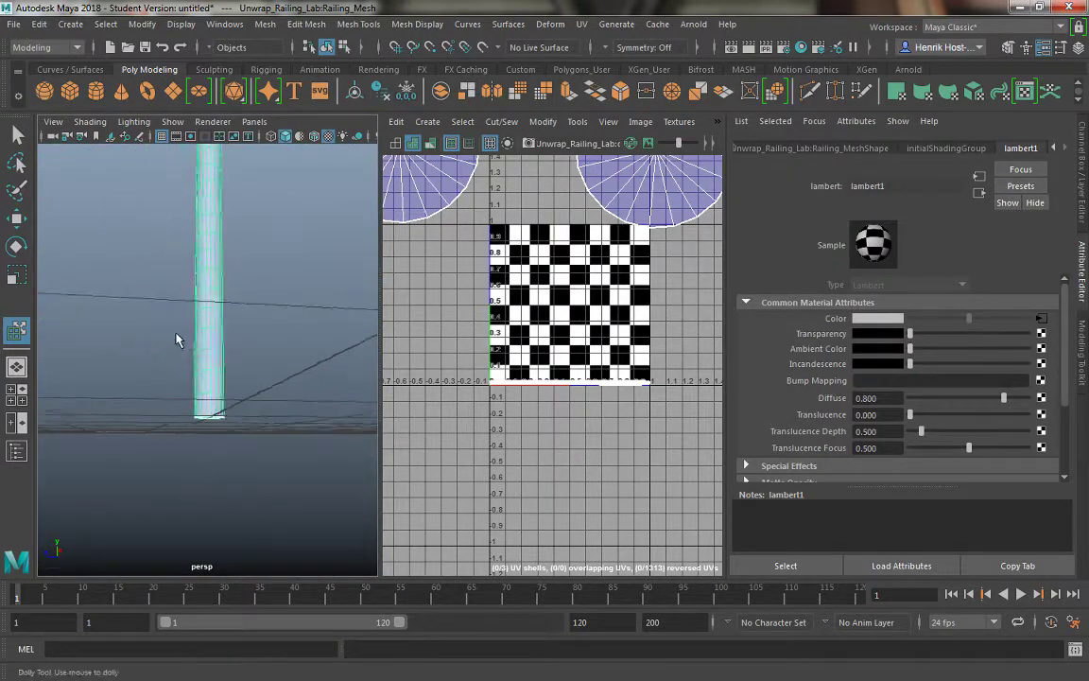
{"action": "right_click_drag", "start_coordinate": [178, 340], "coordinate": [207, 427], "text": "alt"}
{"action": "left_click_drag", "start_coordinate": [208, 427], "coordinate": [211, 472], "text": "alt"}
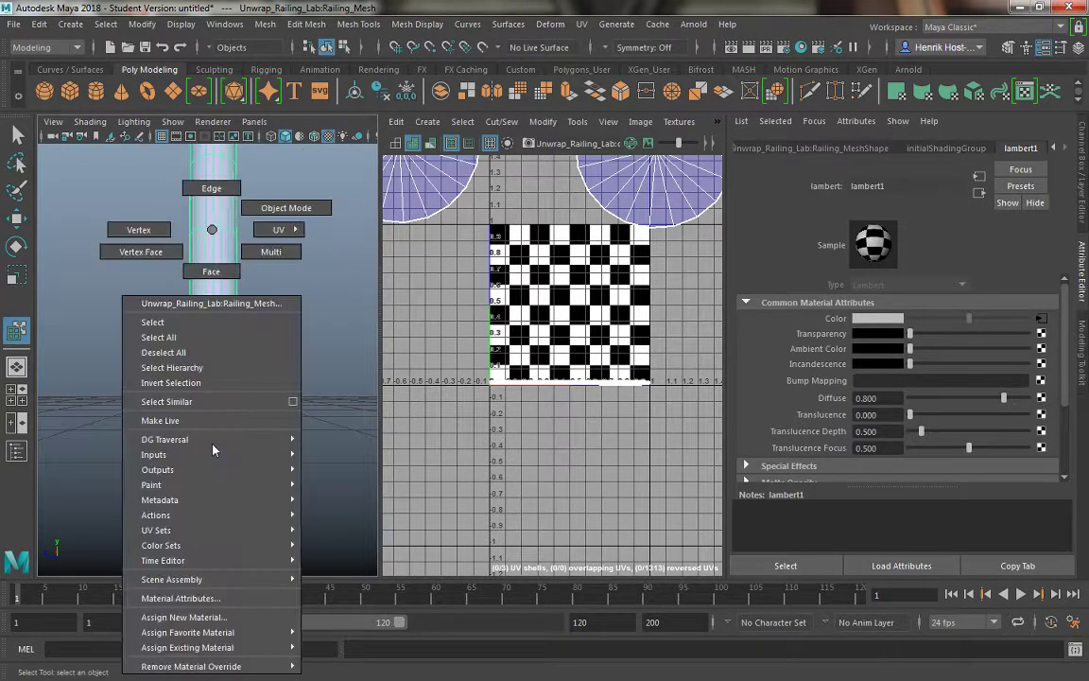
{"action": "right_click_drag", "start_coordinate": [212, 450], "coordinate": [210, 188]}
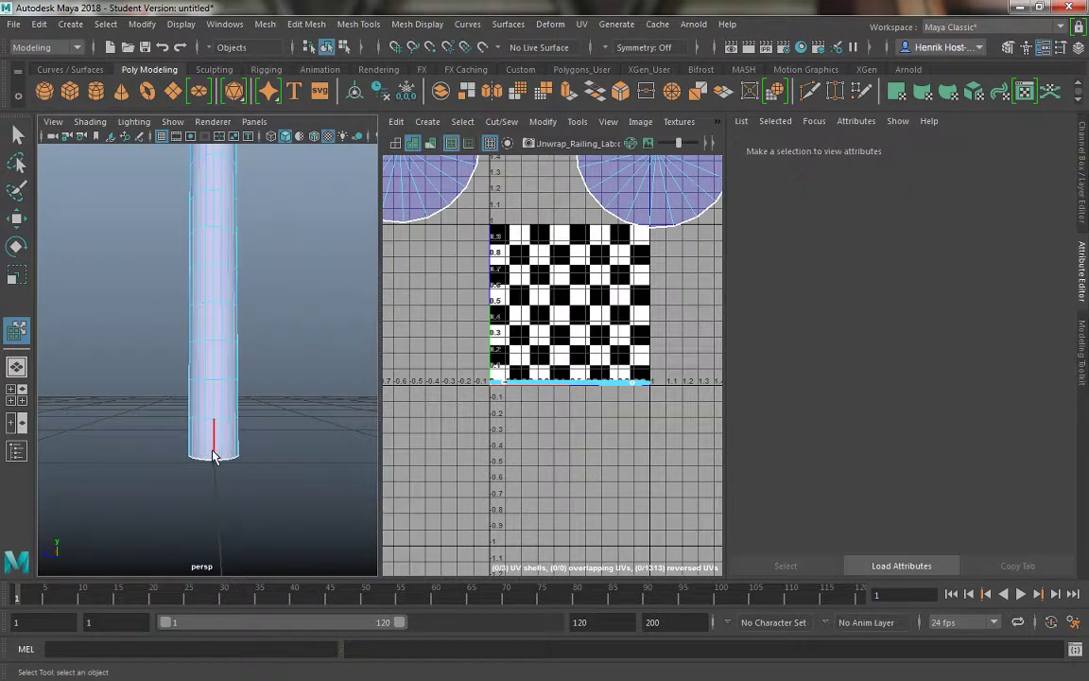
{"action": "left_click", "coordinate": [213, 458]}
Deselect the loop's edges on both end caps, keeping only the lengthwise seam along the tube selected.
{"action": "left_click_drag", "start_coordinate": [214, 452], "coordinate": [231, 479], "text": "alt"}
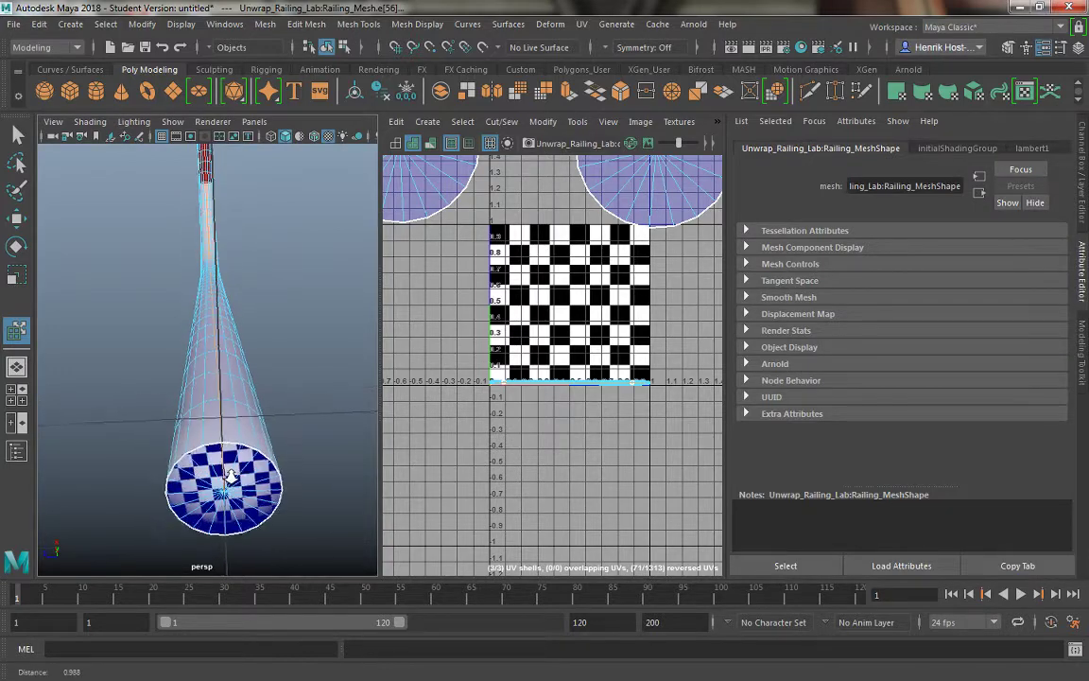
{"action": "key", "text": "f"}
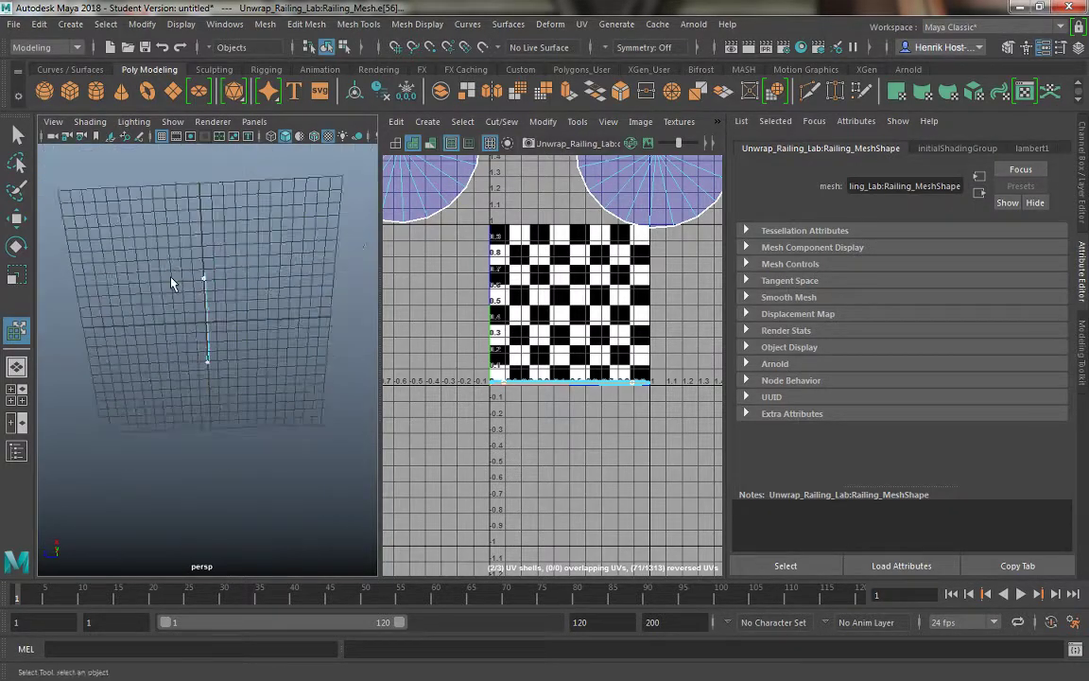
{"action": "left_click_drag", "start_coordinate": [171, 282], "coordinate": [402, 496], "text": "alt"}
{"action": "middle_click_drag", "start_coordinate": [303, 446], "coordinate": [243, 430], "text": "alt"}
{"action": "right_click_drag", "start_coordinate": [243, 430], "coordinate": [398, 603], "text": "alt"}
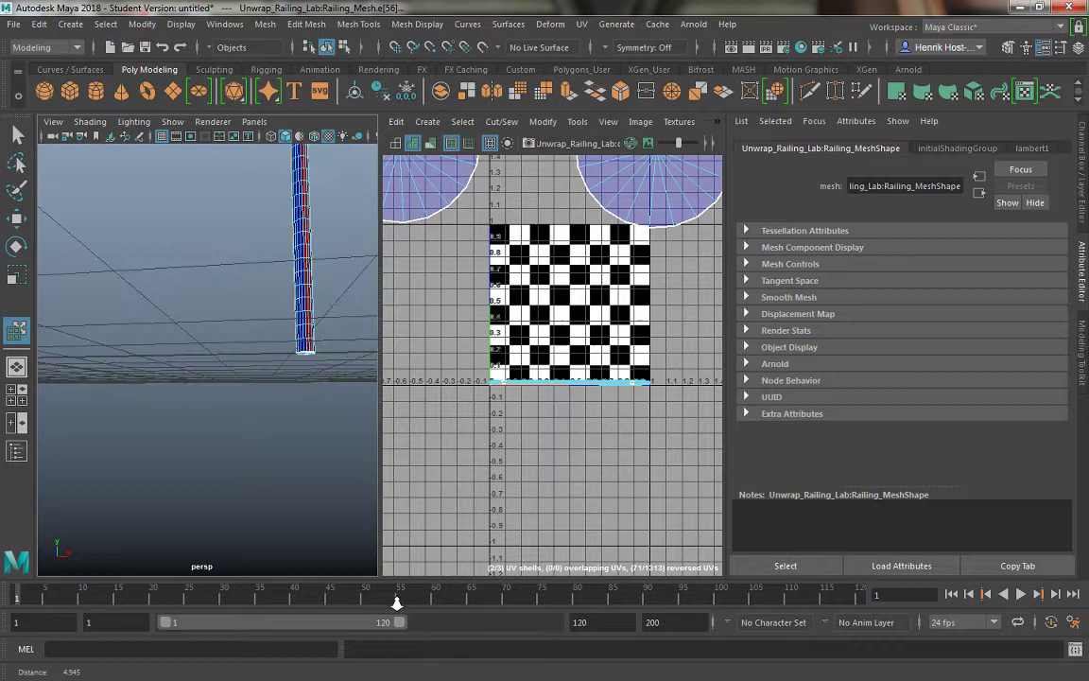
{"action": "left_click_drag", "start_coordinate": [322, 464], "coordinate": [145, 316], "text": "alt"}
{"action": "middle_click_drag", "start_coordinate": [146, 315], "coordinate": [156, 352], "text": "alt"}
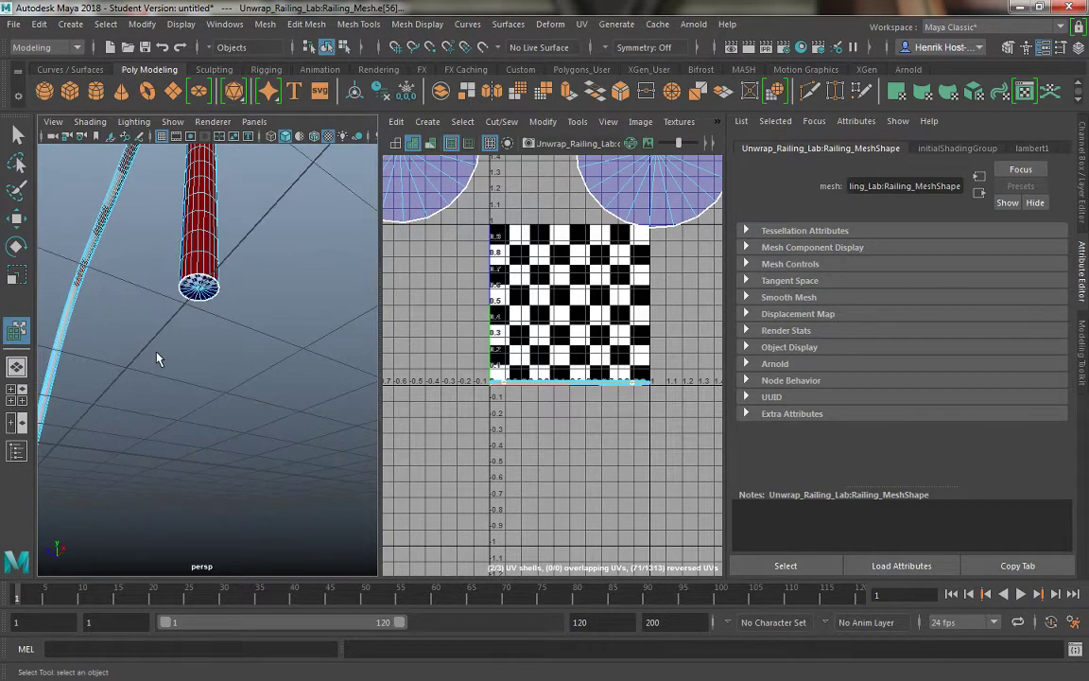
{"action": "right_click_drag", "start_coordinate": [157, 352], "coordinate": [169, 393], "text": "alt"}
{"action": "middle_click_drag", "start_coordinate": [151, 298], "coordinate": [192, 367], "text": "alt"}
{"action": "right_click_drag", "start_coordinate": [192, 367], "coordinate": [194, 382], "text": "alt"}
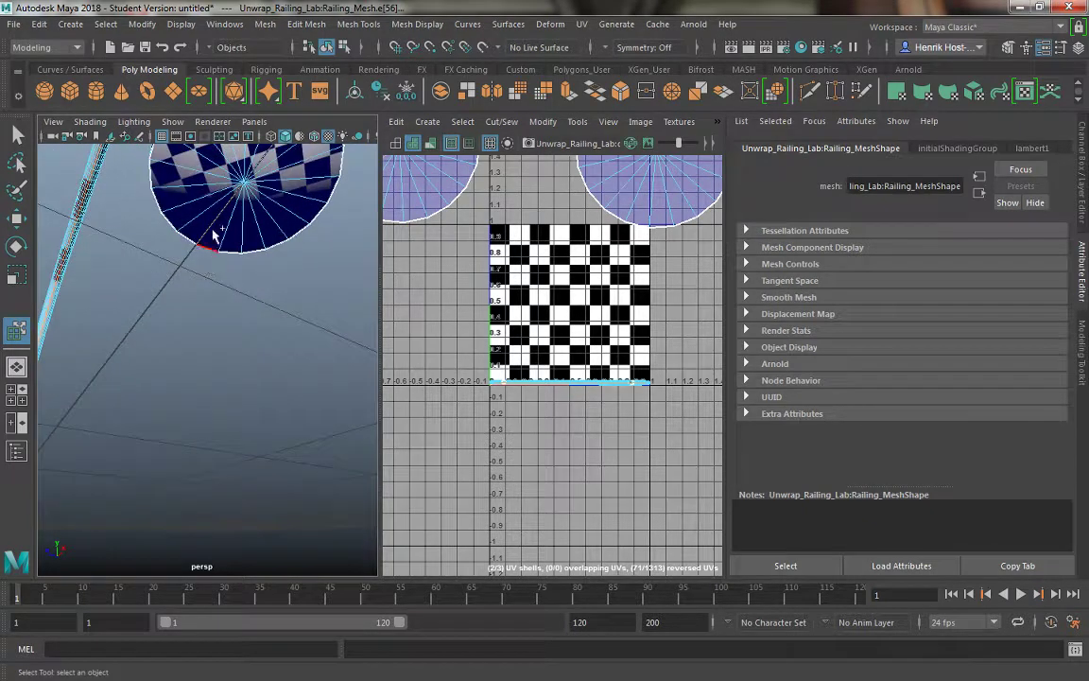
{"action": "left_click_drag", "start_coordinate": [238, 323], "coordinate": [374, 340], "text": "alt"}
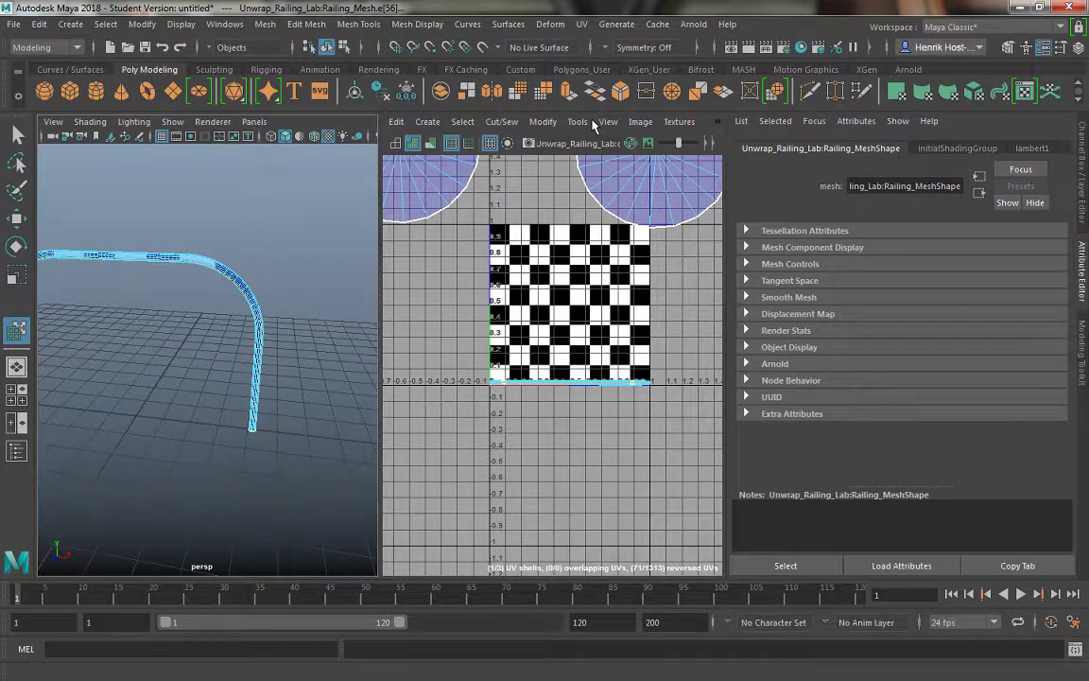
Cut the tube's UVs along the selected edge loop and check the seam on the whole railing.
{"action": "left_click", "coordinate": [501, 121]}
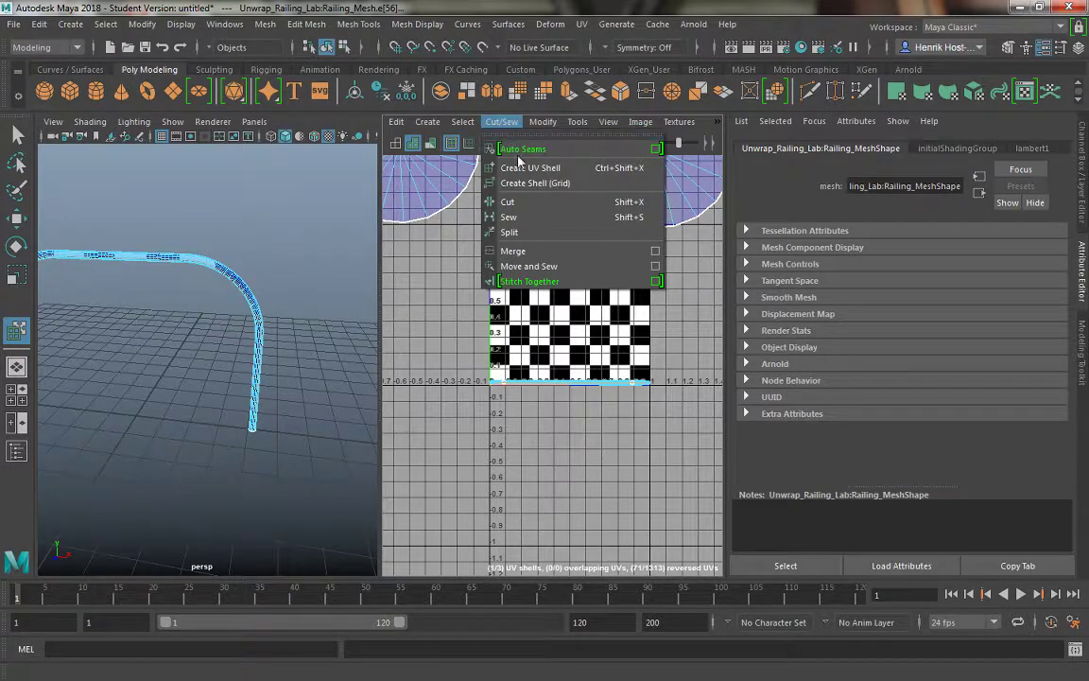
{"action": "left_click", "coordinate": [513, 202]}
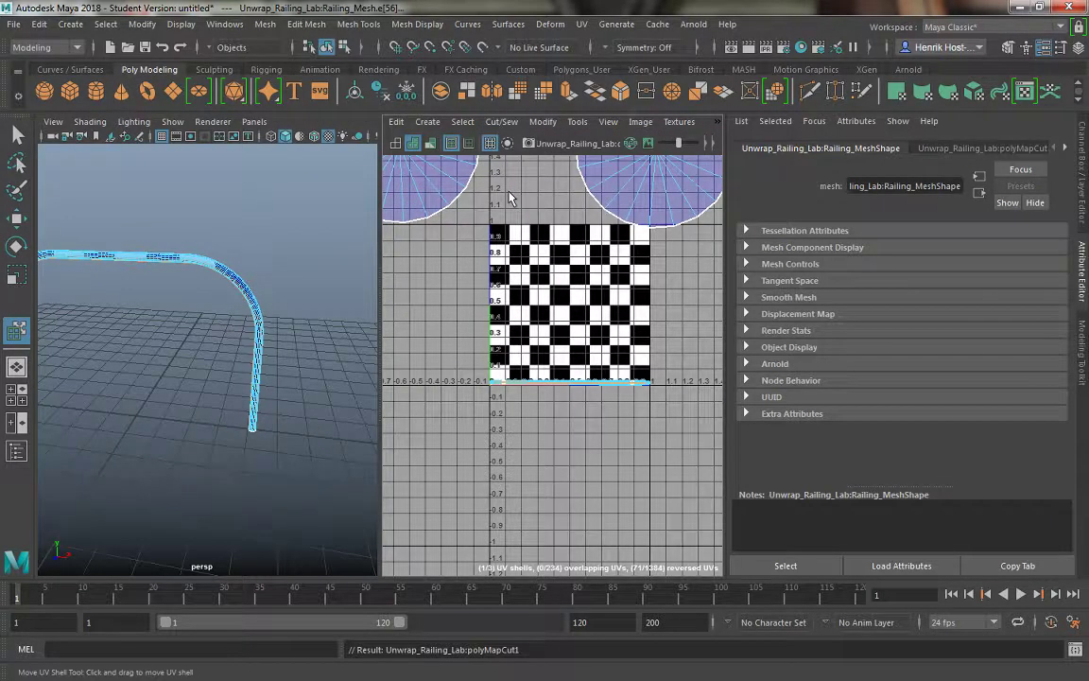
{"action": "key", "text": "f"}
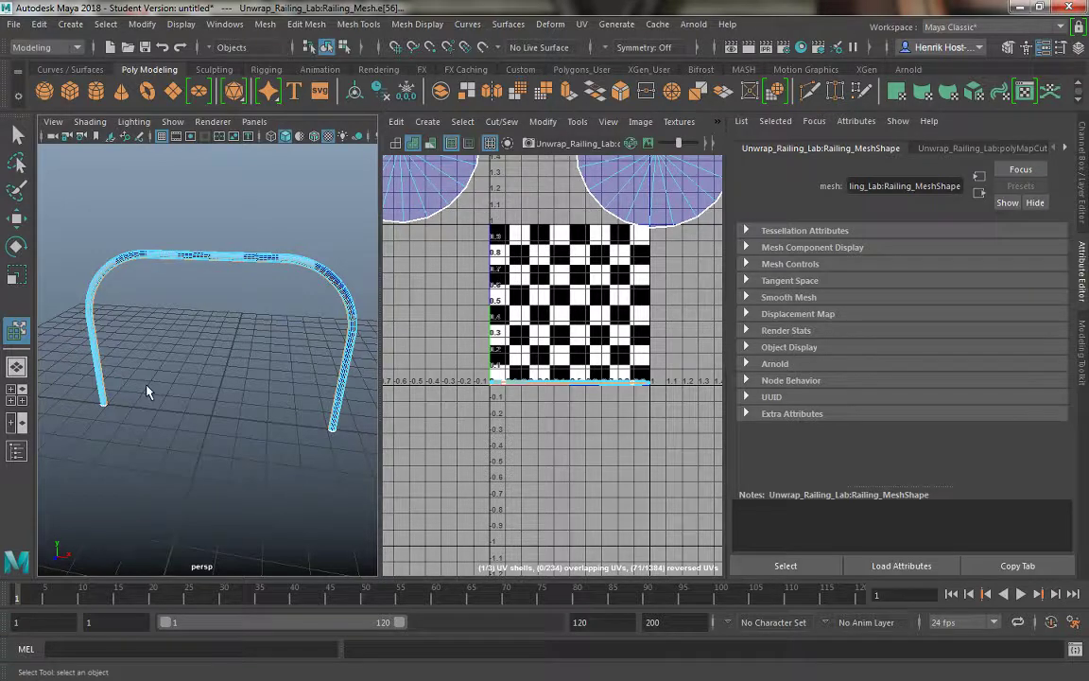
{"action": "left_click_drag", "start_coordinate": [120, 401], "coordinate": [230, 372], "text": "alt"}
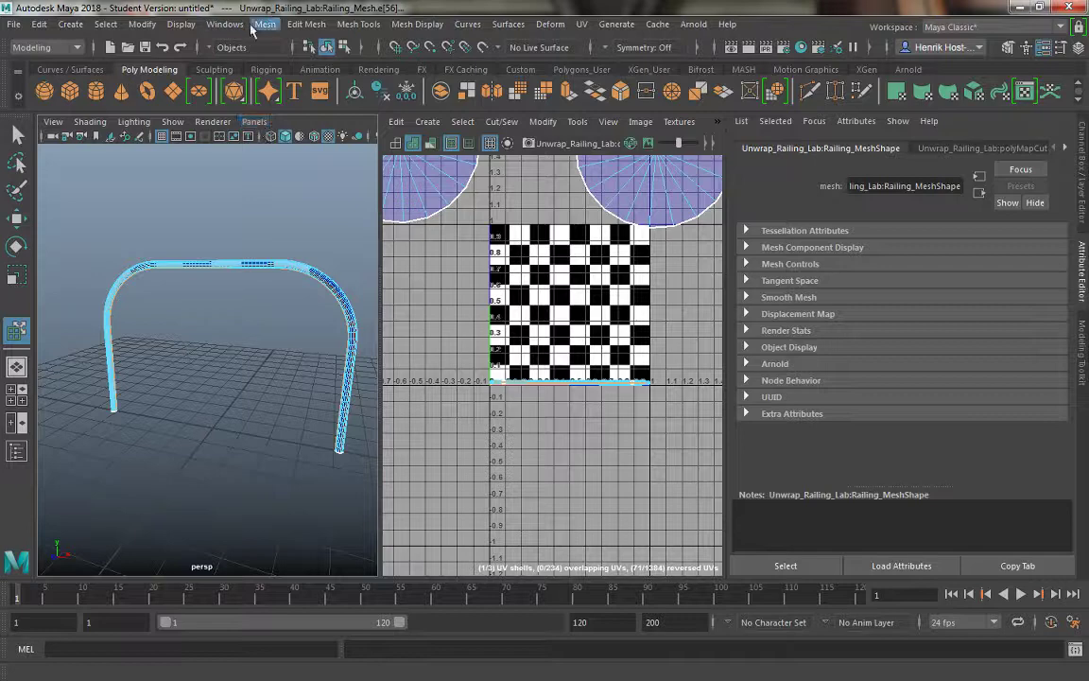
Select the tube's UV shell with the Move UV Shell tool and try to start the Unfold brush on it.
{"action": "left_click", "coordinate": [574, 123]}
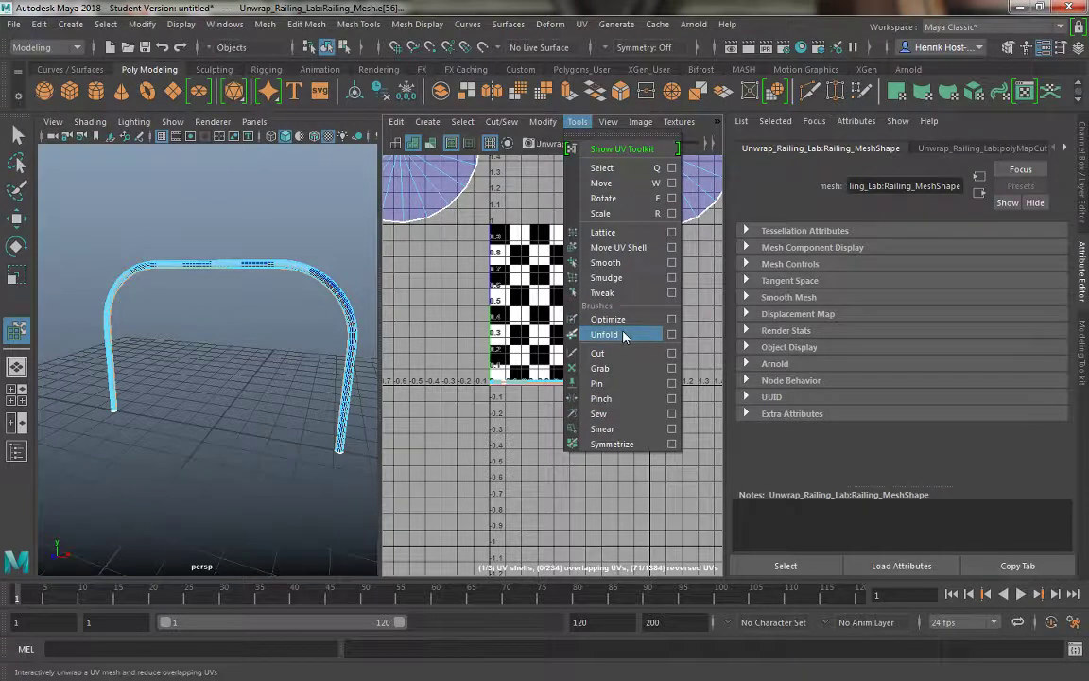
{"action": "left_click", "coordinate": [590, 246]}
{"action": "left_click", "coordinate": [589, 241]}
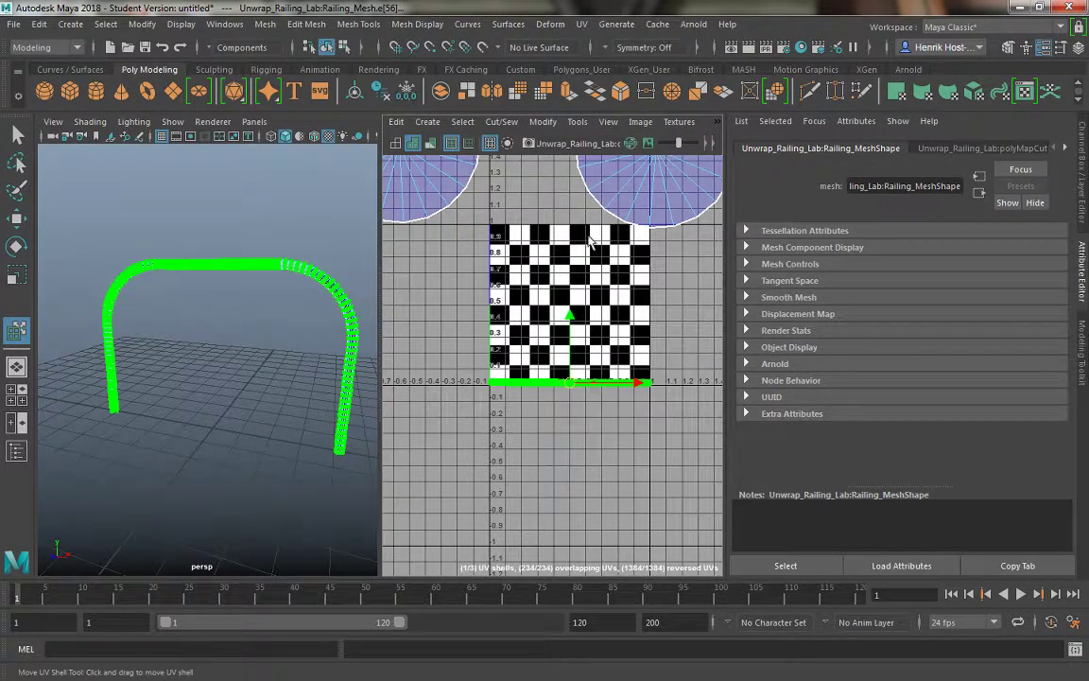
{"action": "left_click", "coordinate": [577, 121]}
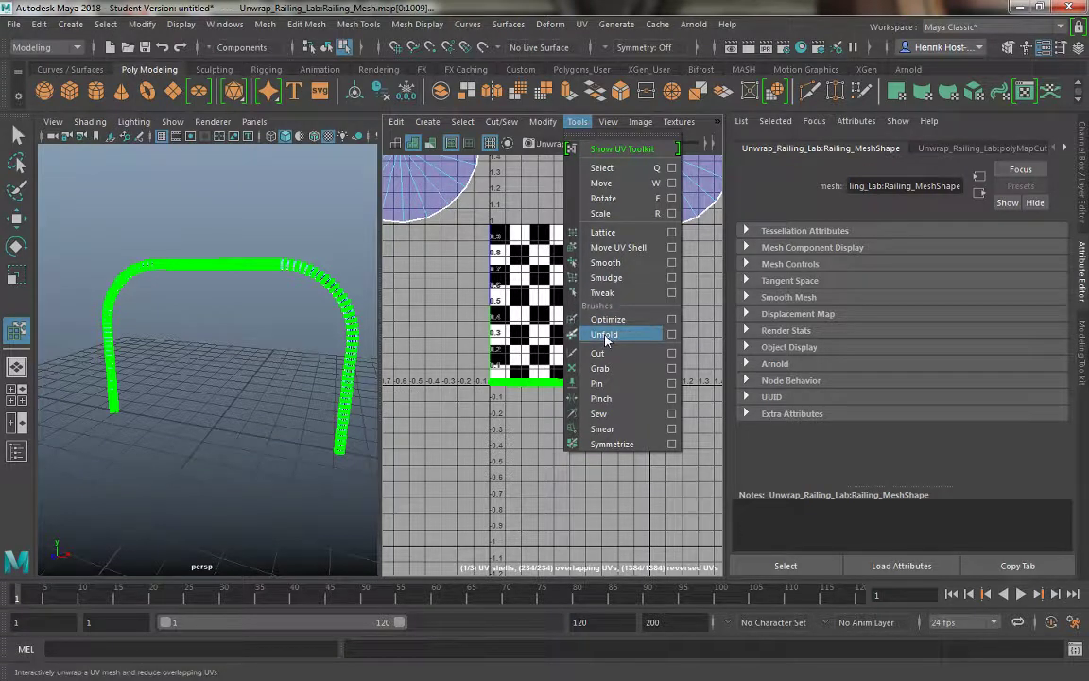
{"action": "left_click", "coordinate": [603, 336]}
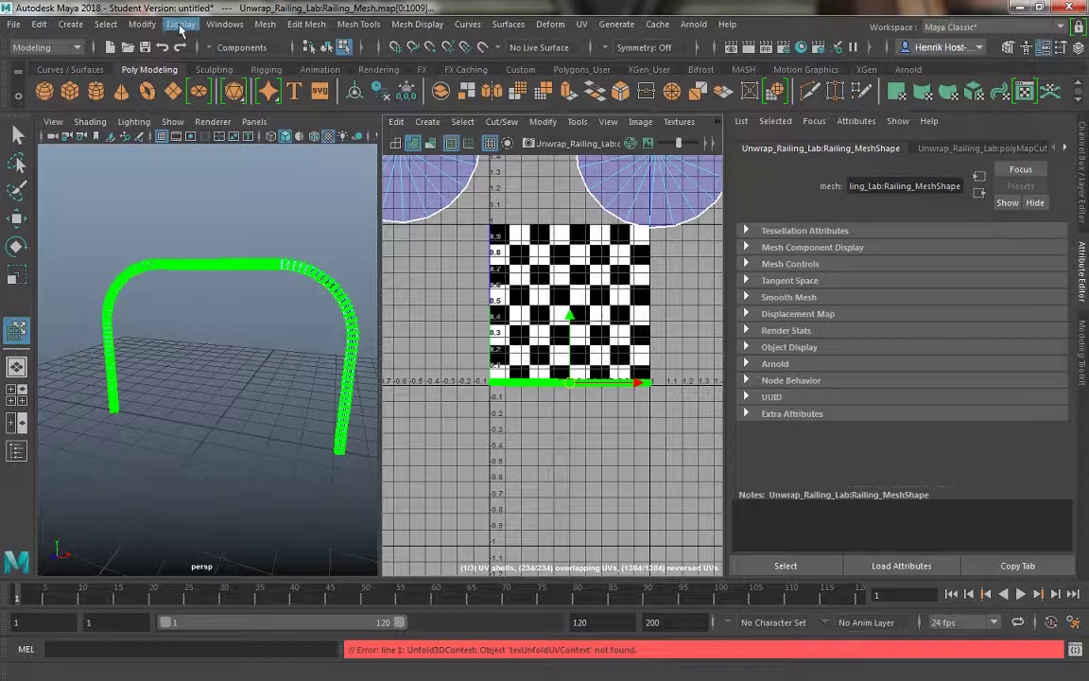
Check in the Plug-in Manager that Unfold3D.mll is set to Loaded and Auto load, and refresh the plug-in list.
{"action": "left_click", "coordinate": [227, 26]}
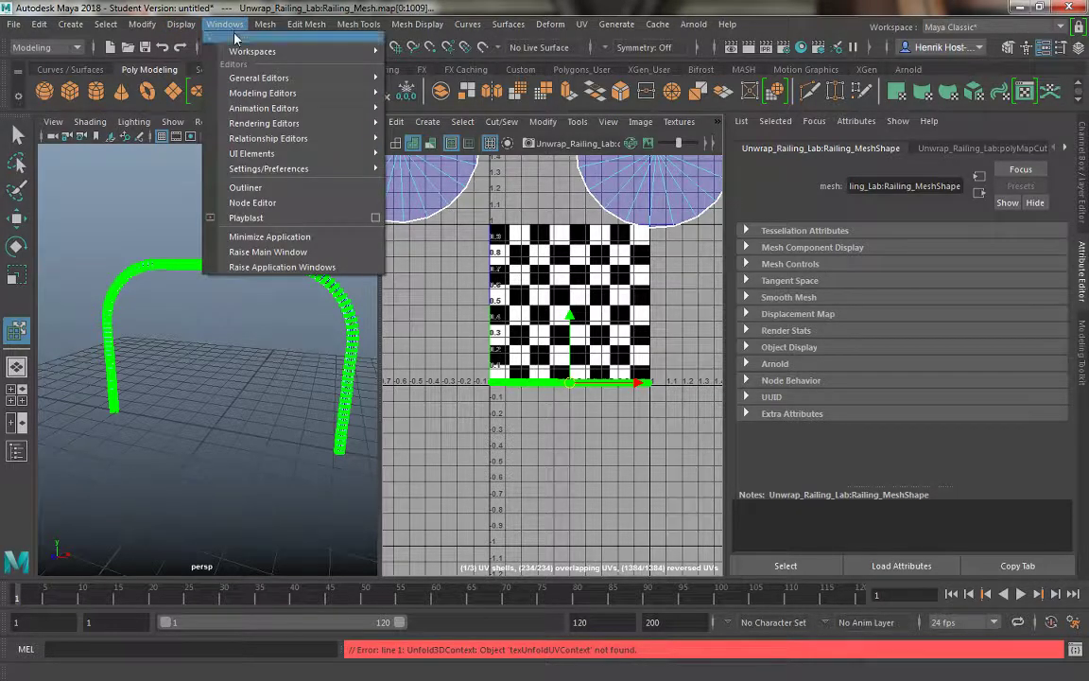
{"action": "mouse_move", "coordinate": [242, 84]}
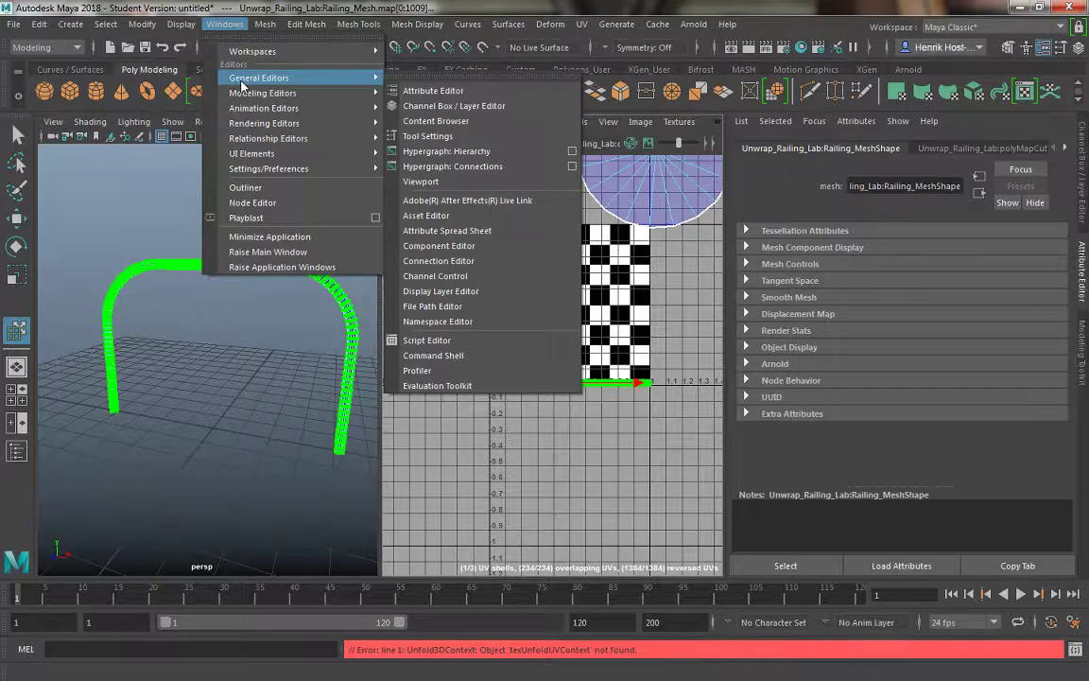
{"action": "mouse_move", "coordinate": [260, 170]}
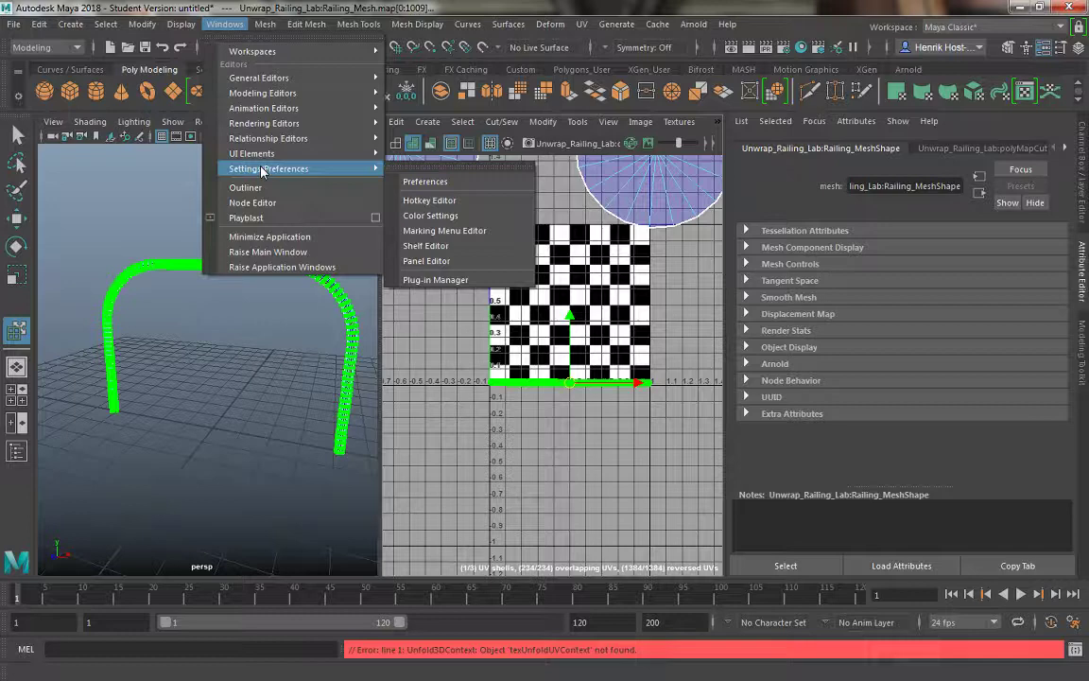
{"action": "left_click", "coordinate": [432, 280]}
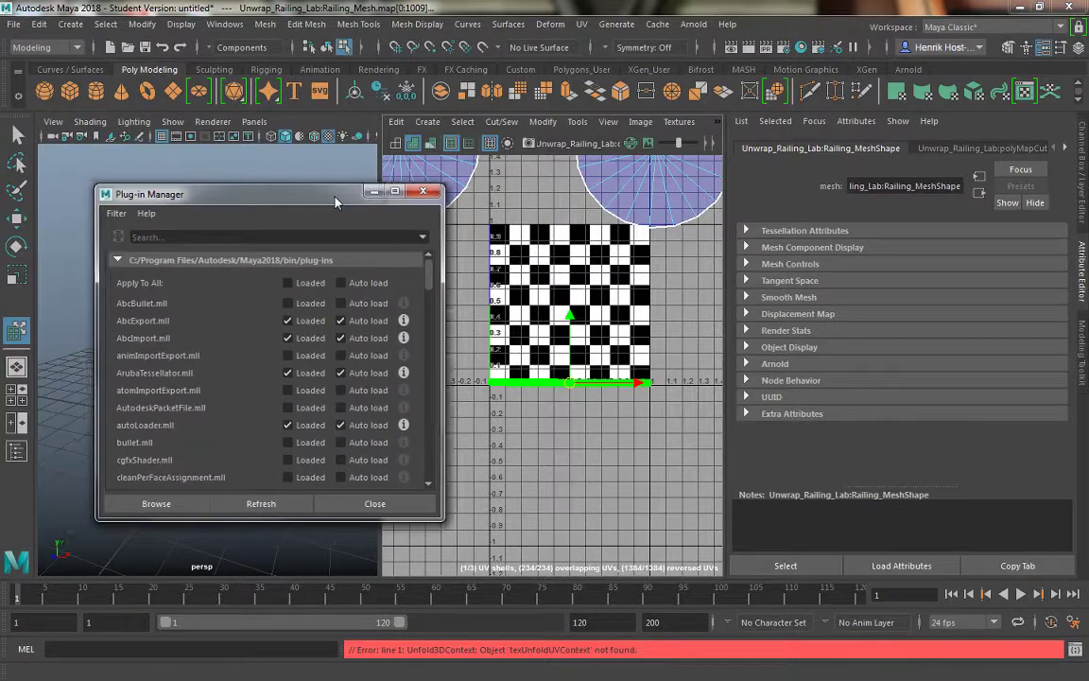
{"action": "scroll", "coordinate": [241, 355], "scroll_direction": "down", "scroll_amount": 1}
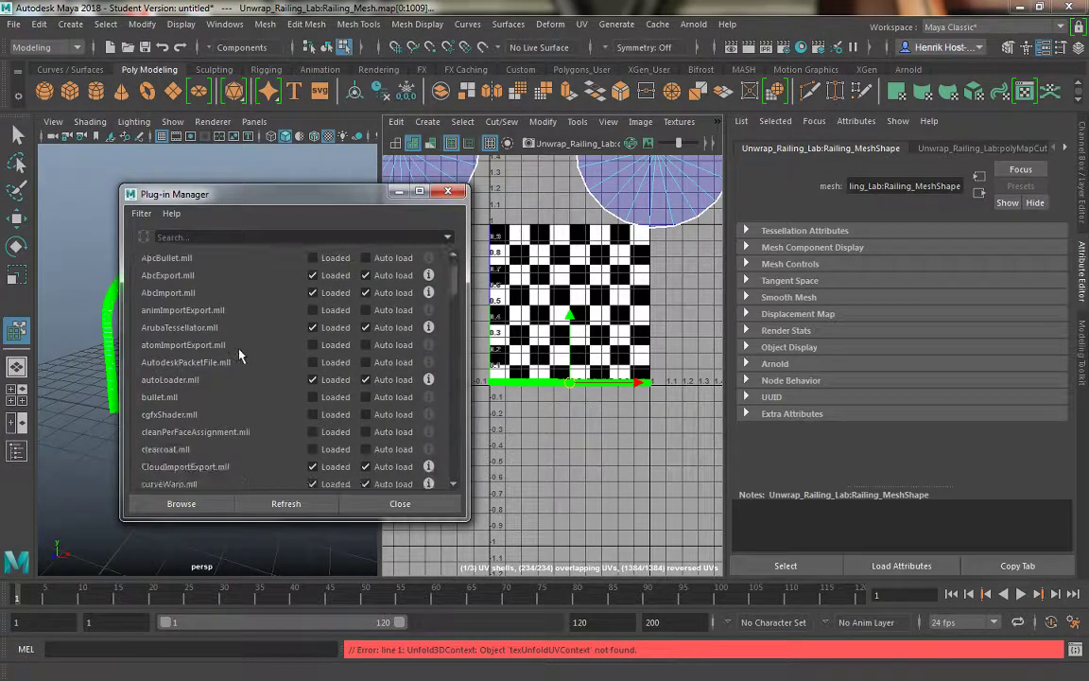
{"action": "scroll", "coordinate": [241, 354], "scroll_direction": "down", "scroll_amount": 1}
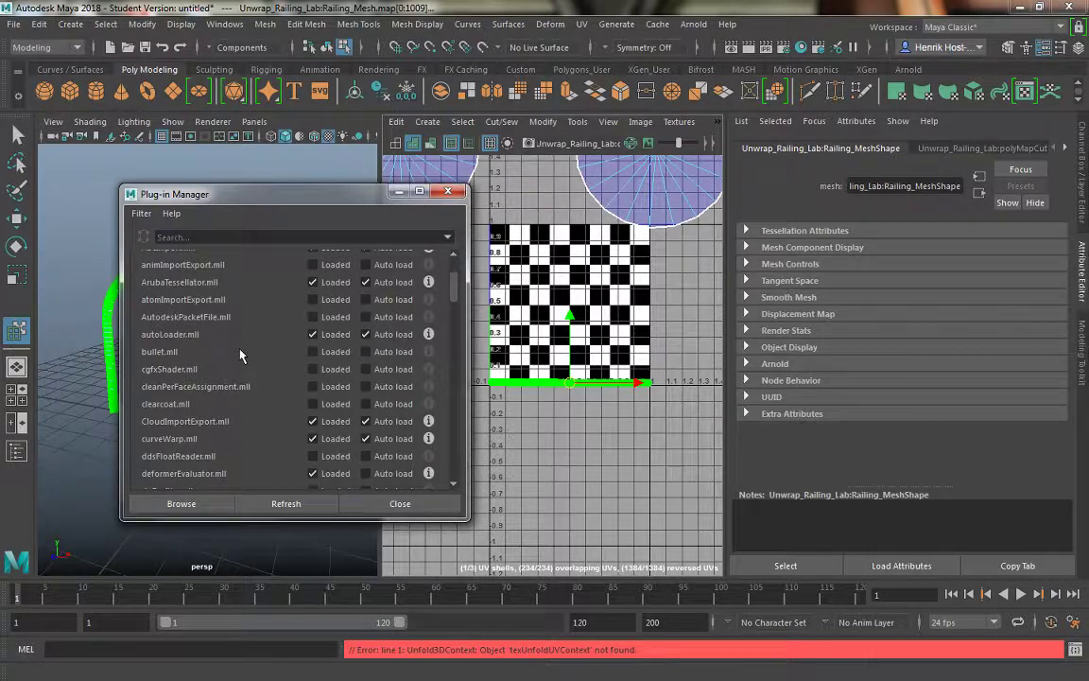
{"action": "scroll", "coordinate": [235, 356], "scroll_direction": "down", "scroll_amount": 7}
{"action": "scroll", "coordinate": [224, 357], "scroll_direction": "down", "scroll_amount": 10}
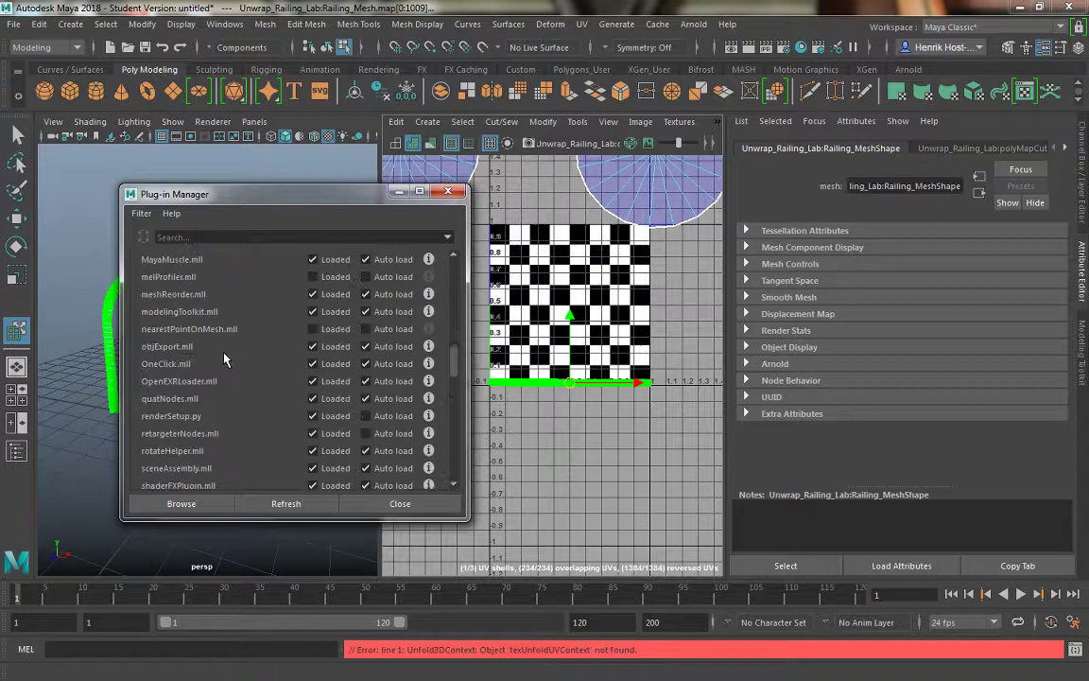
{"action": "scroll", "coordinate": [219, 362], "scroll_direction": "up", "scroll_amount": 1}
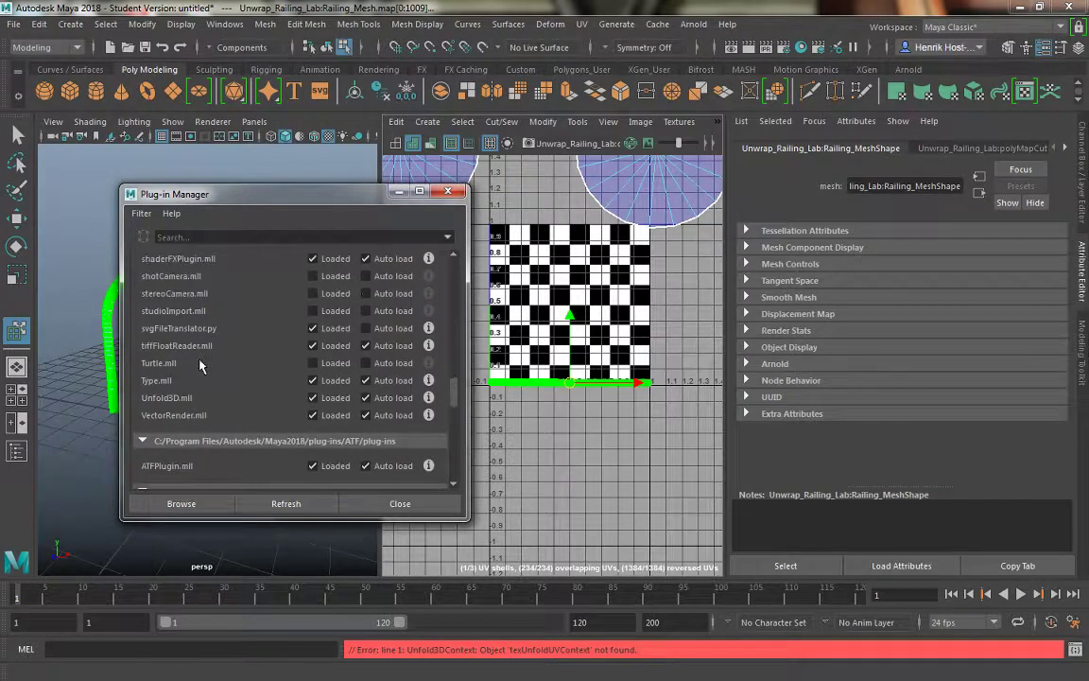
{"action": "left_click", "coordinate": [313, 397]}
{"action": "left_click", "coordinate": [366, 397]}
{"action": "left_click", "coordinate": [337, 397]}
{"action": "left_click", "coordinate": [367, 398]}
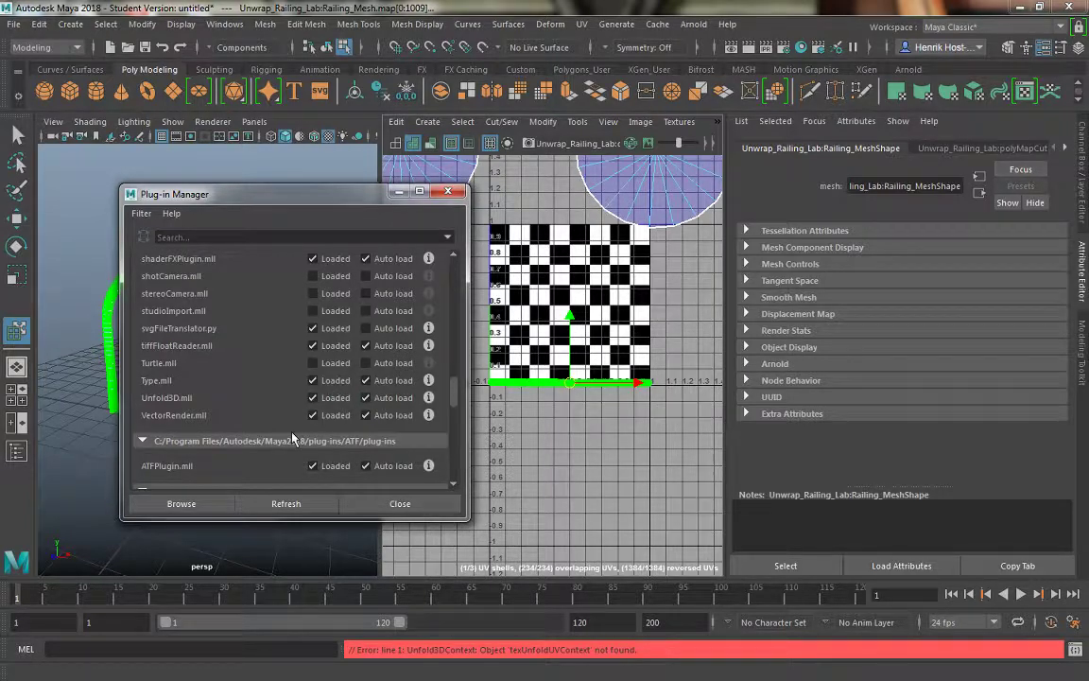
{"action": "left_click", "coordinate": [286, 502]}
Retry the Unfold brush, reselect the tube's UV shell with the Move UV Shell tool and try the brush's options.
{"action": "left_click", "coordinate": [577, 121]}
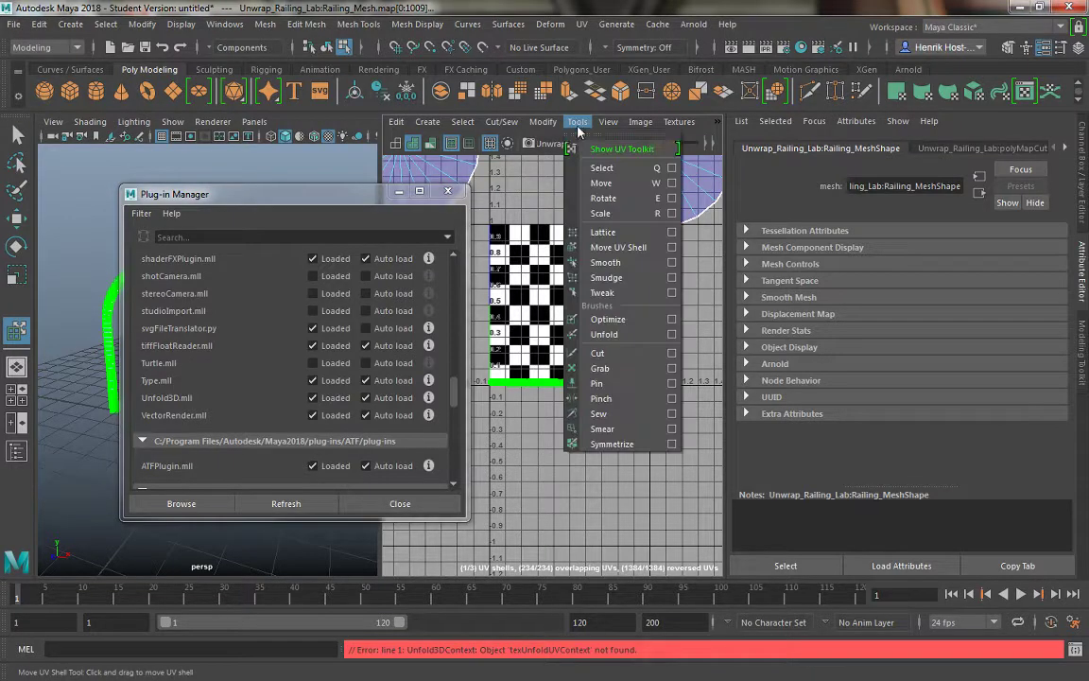
{"action": "left_click", "coordinate": [602, 334]}
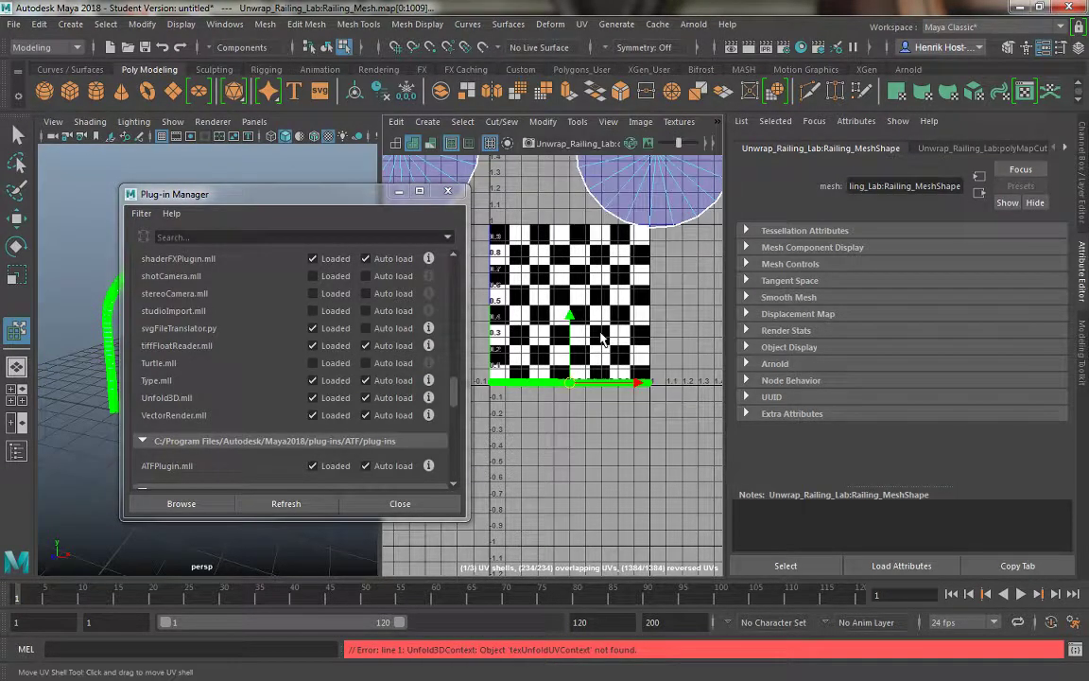
{"action": "left_click", "coordinate": [588, 433]}
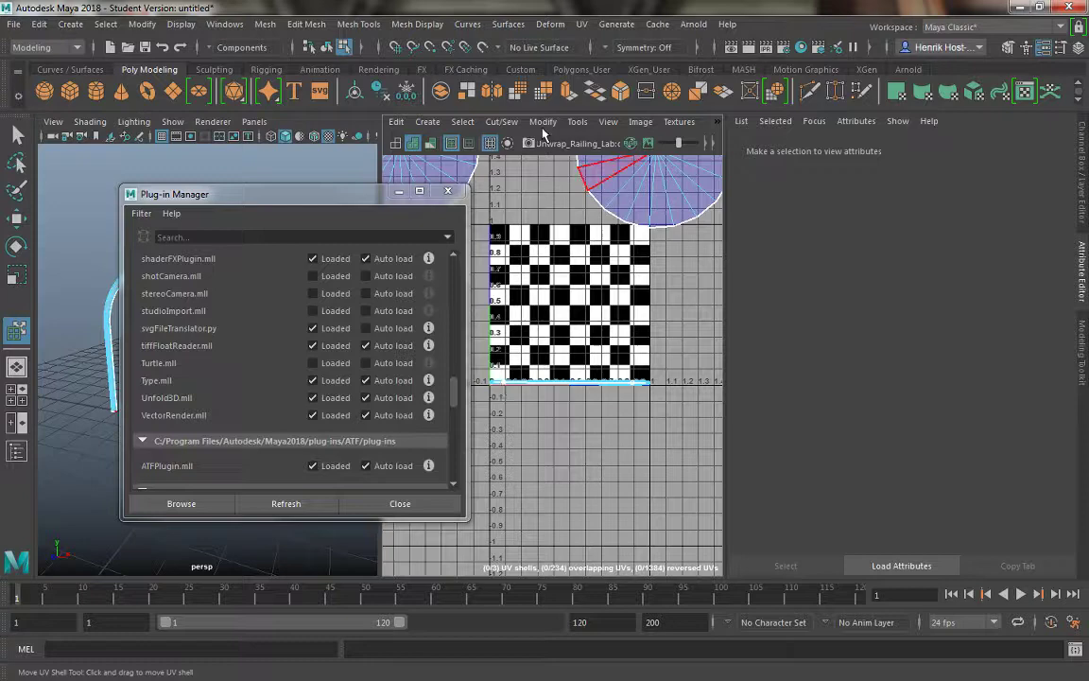
{"action": "double_click", "coordinate": [581, 124]}
{"action": "left_click", "coordinate": [579, 123]}
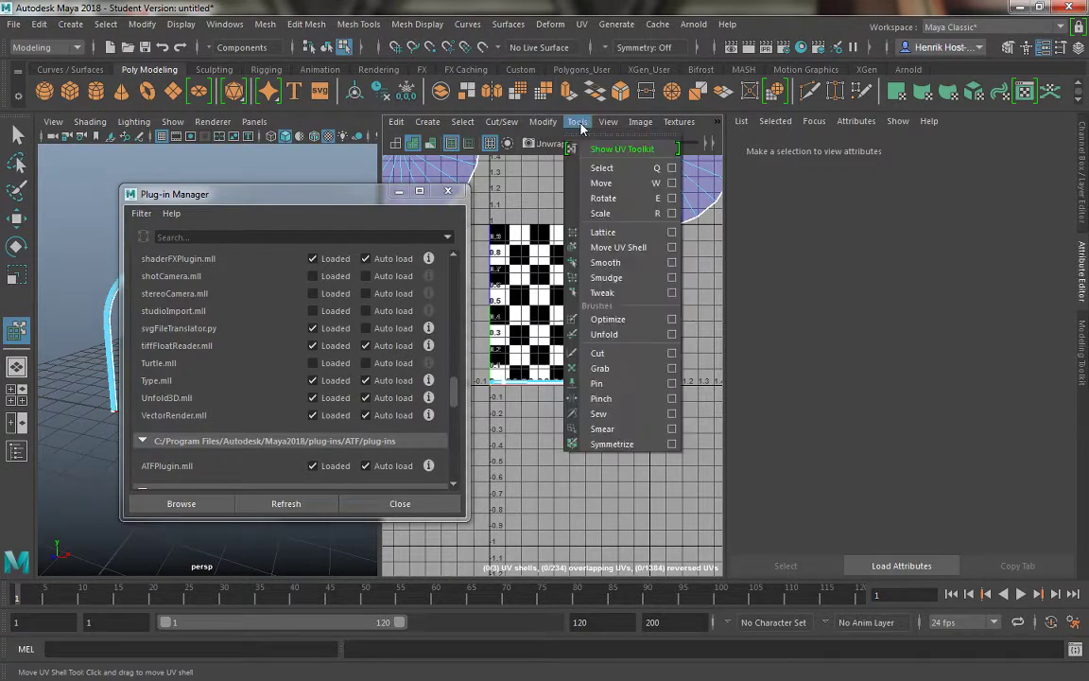
{"action": "left_click", "coordinate": [618, 246]}
{"action": "left_click", "coordinate": [588, 380]}
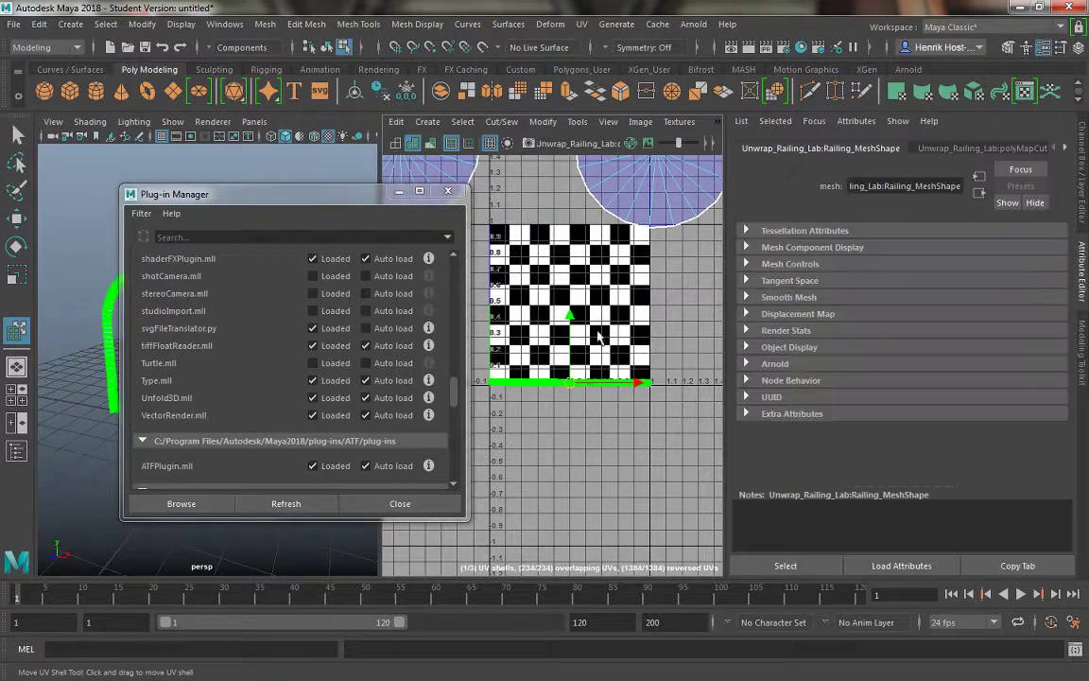
{"action": "left_click", "coordinate": [576, 121]}
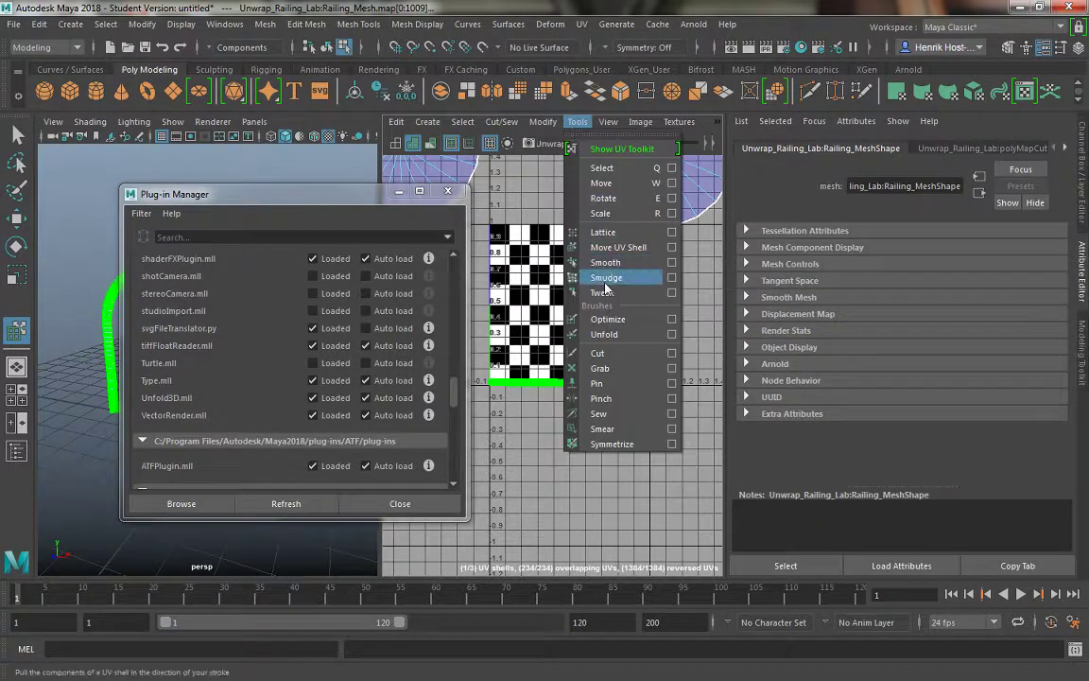
{"action": "left_click", "coordinate": [675, 335]}
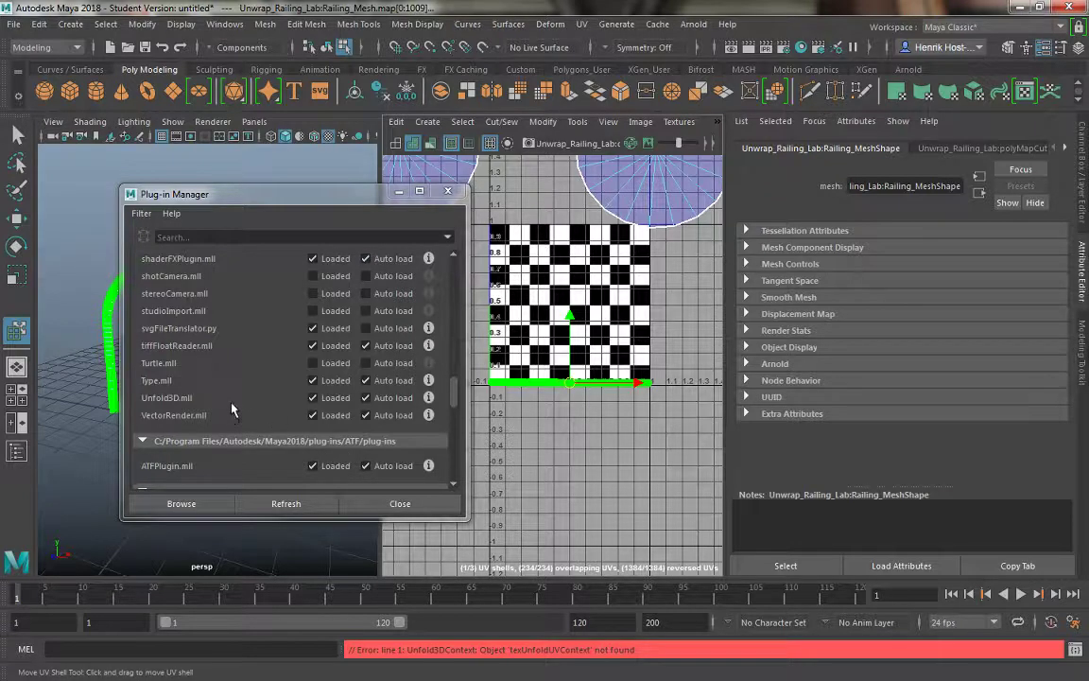
Show the UV Toolkit, unfold the tube's selected UV shell with the Unfold command and close the Plug-in Manager.
{"action": "left_click_drag", "start_coordinate": [325, 204], "coordinate": [265, 194]}
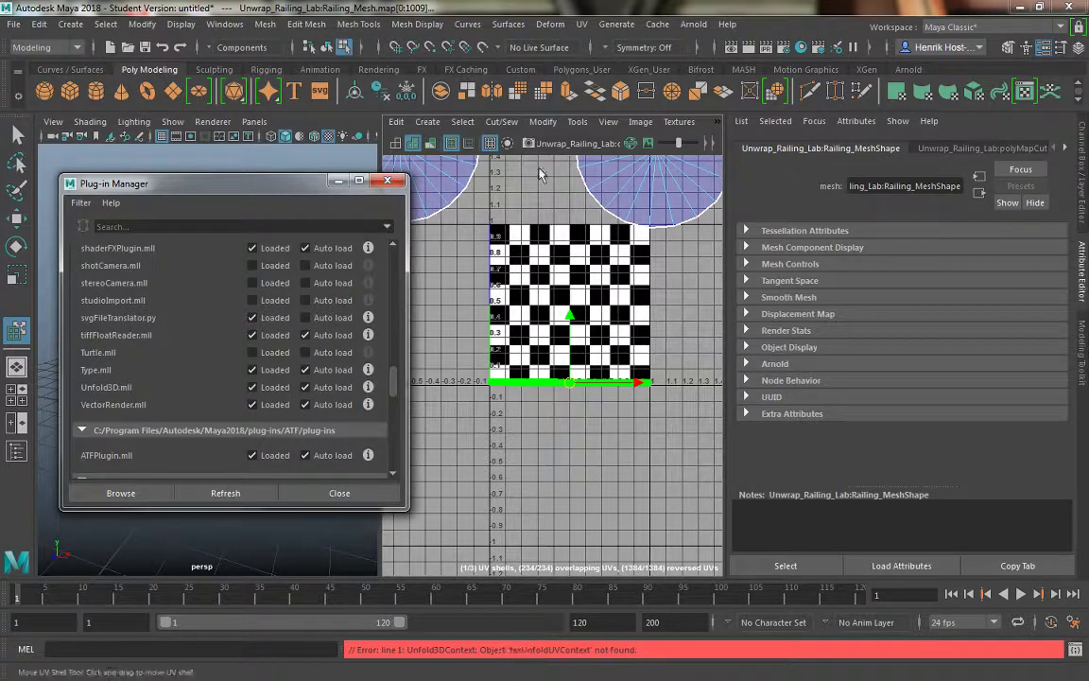
{"action": "left_click", "coordinate": [576, 123]}
{"action": "left_click", "coordinate": [574, 124]}
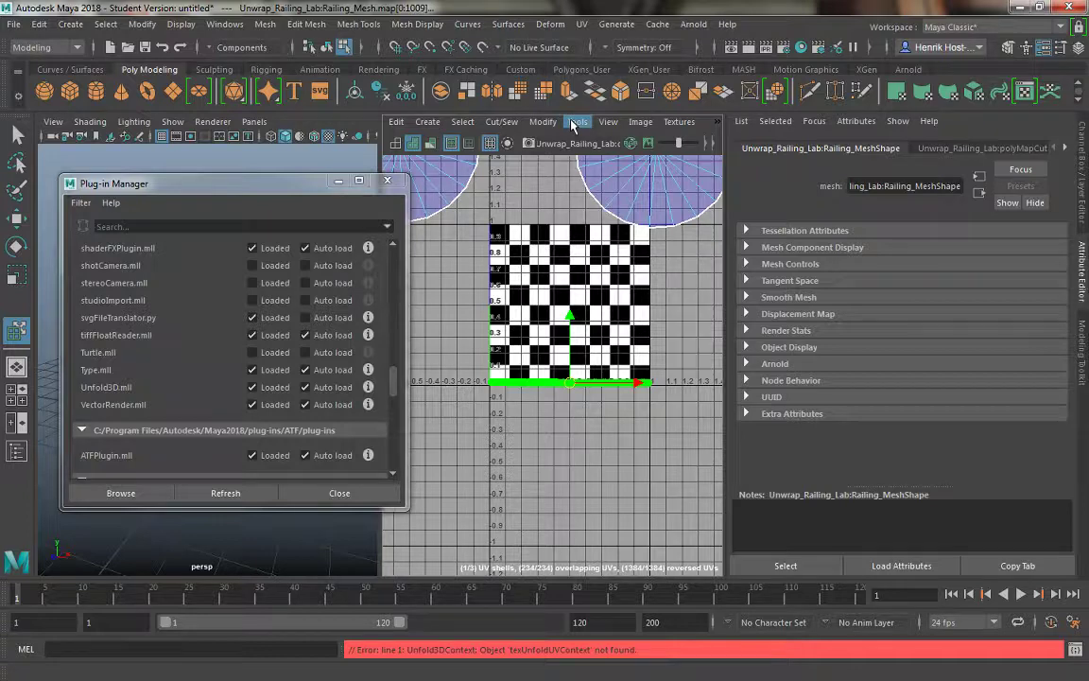
{"action": "left_click", "coordinate": [573, 123]}
{"action": "left_click", "coordinate": [574, 124]}
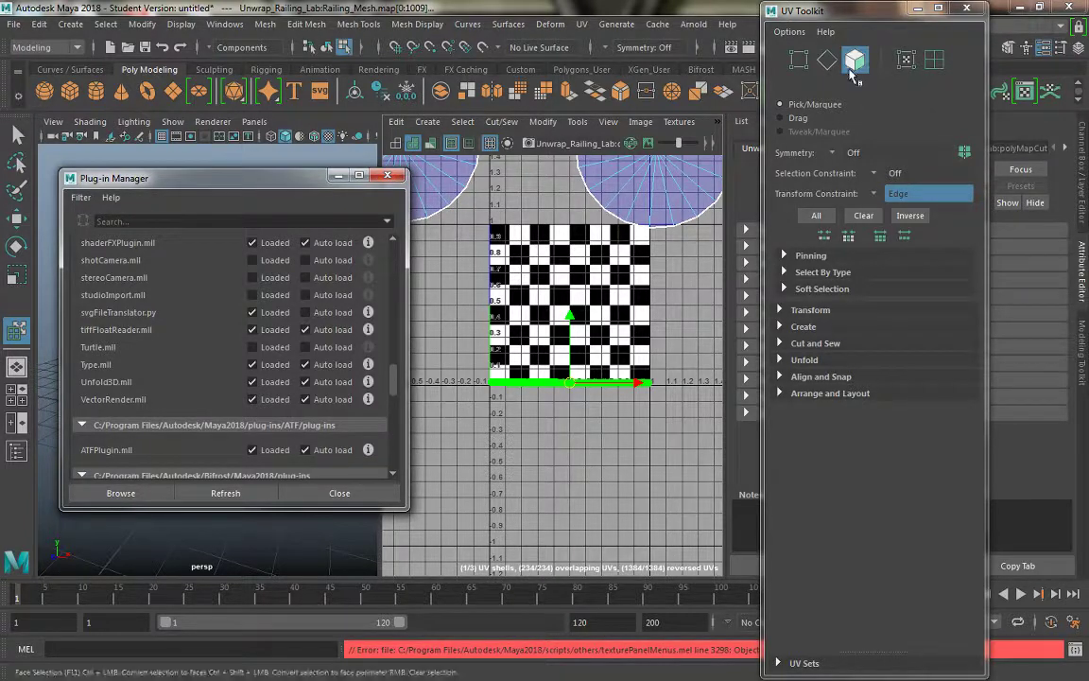
{"action": "left_click", "coordinate": [805, 359]}
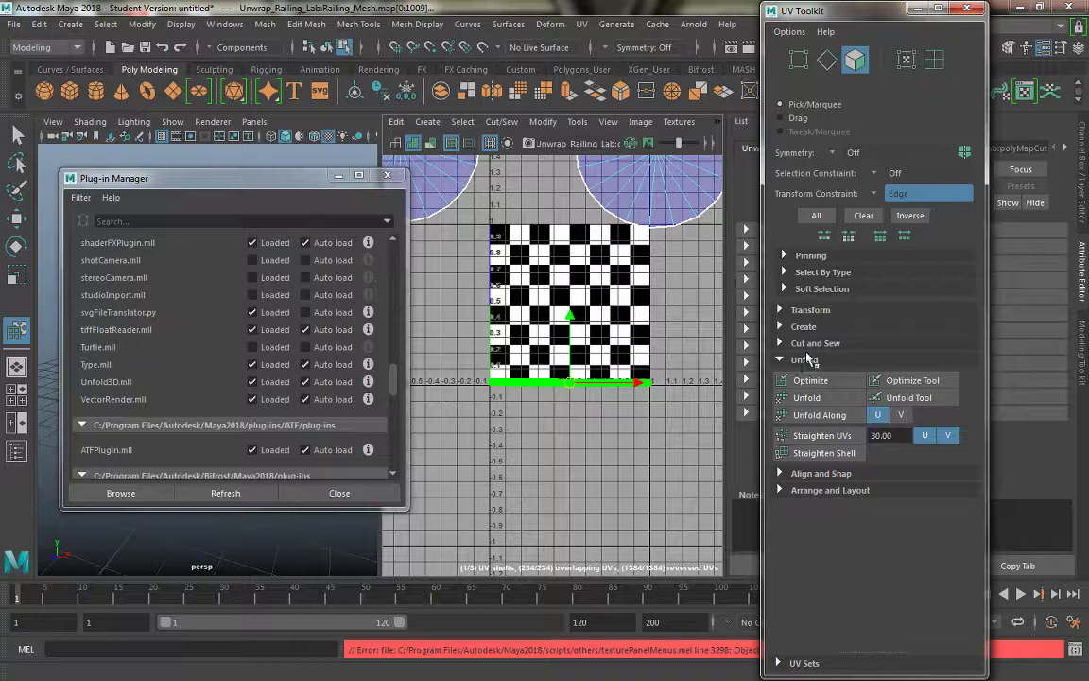
{"action": "left_click", "coordinate": [805, 397]}
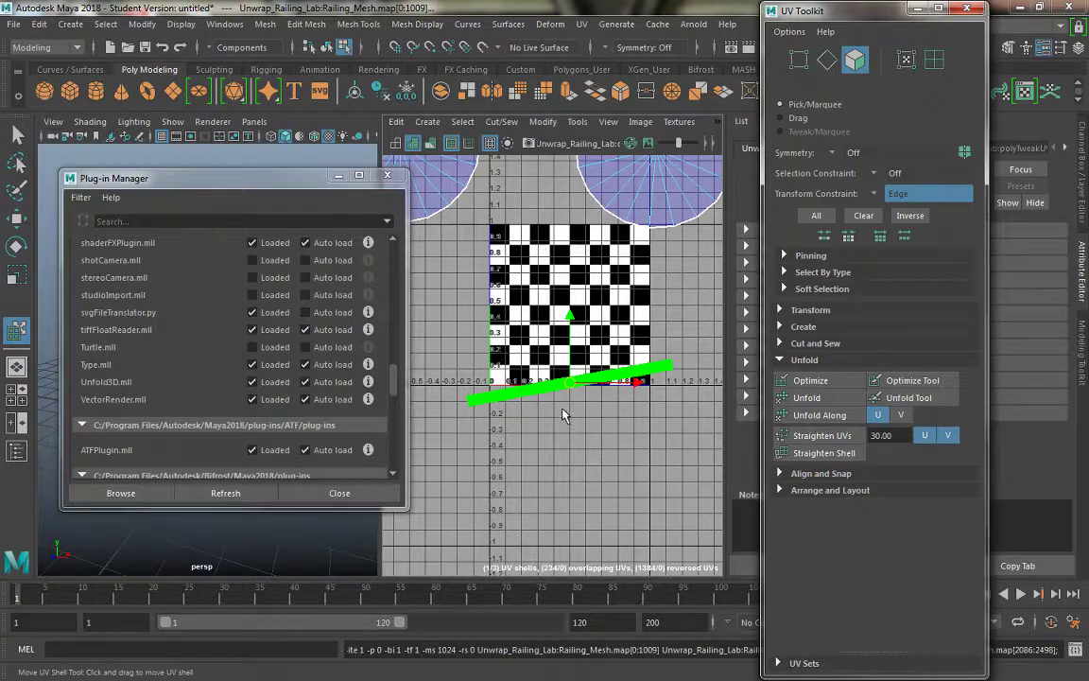
{"action": "middle_click_drag", "start_coordinate": [553, 448], "coordinate": [581, 437], "text": "alt"}
{"action": "scroll", "coordinate": [574, 457], "scroll_direction": "up", "scroll_amount": 3}
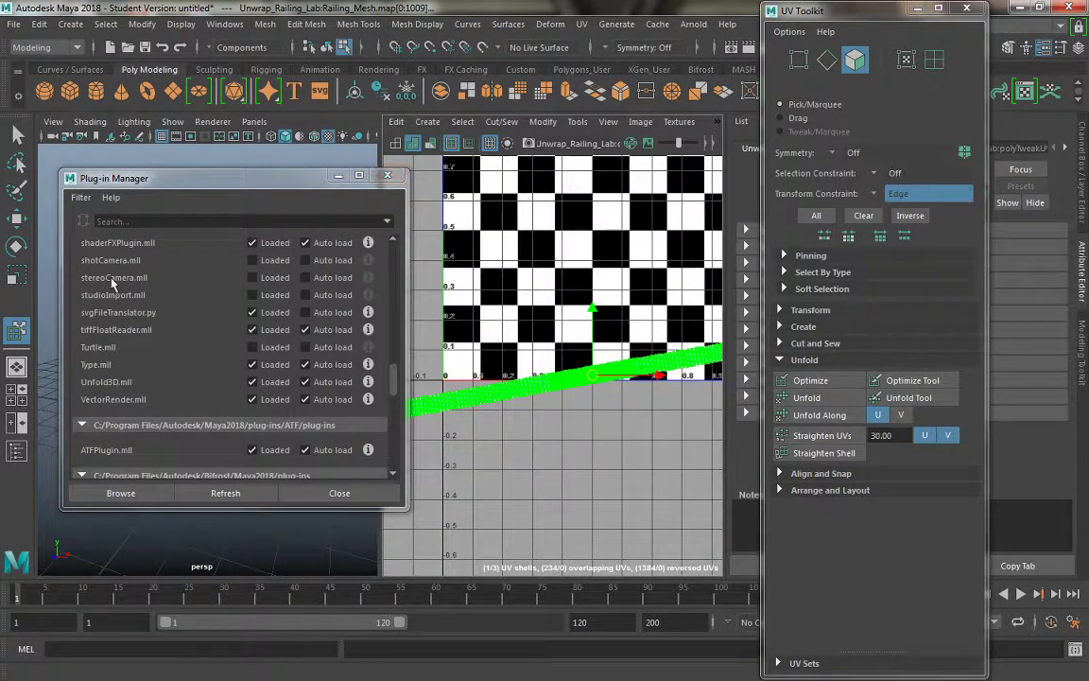
{"action": "left_click", "coordinate": [386, 175]}
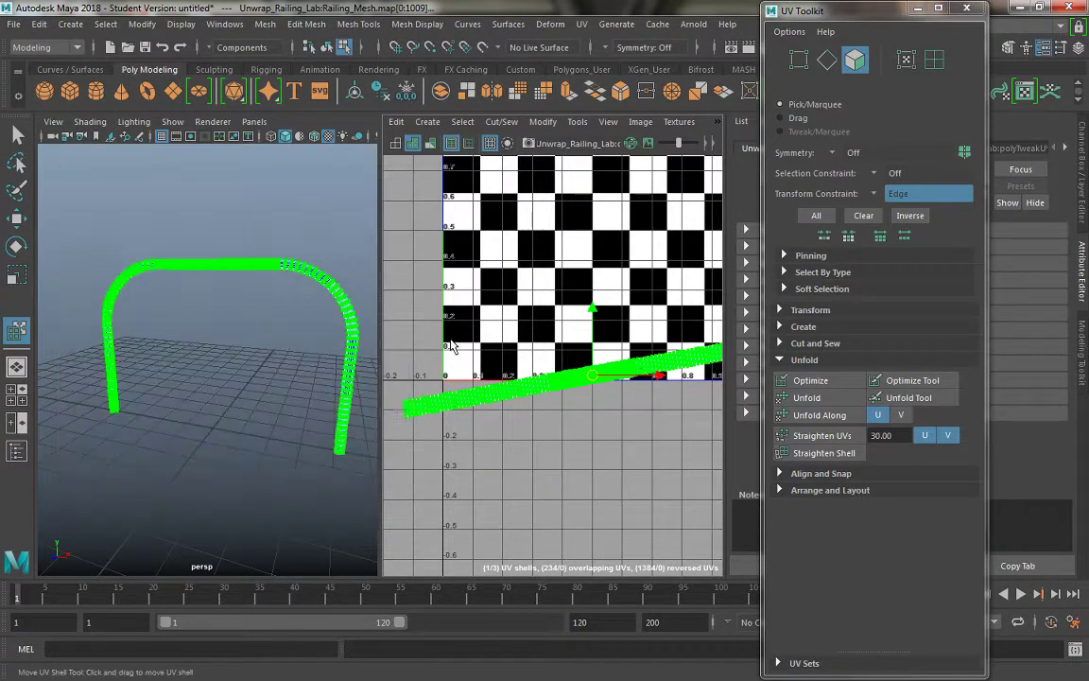
Deselect the unfolded tube shell and examine its layout beside the two circular end-cap shells and the checker tile.
{"action": "middle_click_drag", "start_coordinate": [511, 409], "coordinate": [325, 413], "text": "alt"}
{"action": "middle_click_drag", "start_coordinate": [457, 452], "coordinate": [569, 434], "text": "alt"}
{"action": "scroll", "coordinate": [568, 439], "scroll_direction": "down", "scroll_amount": 3}
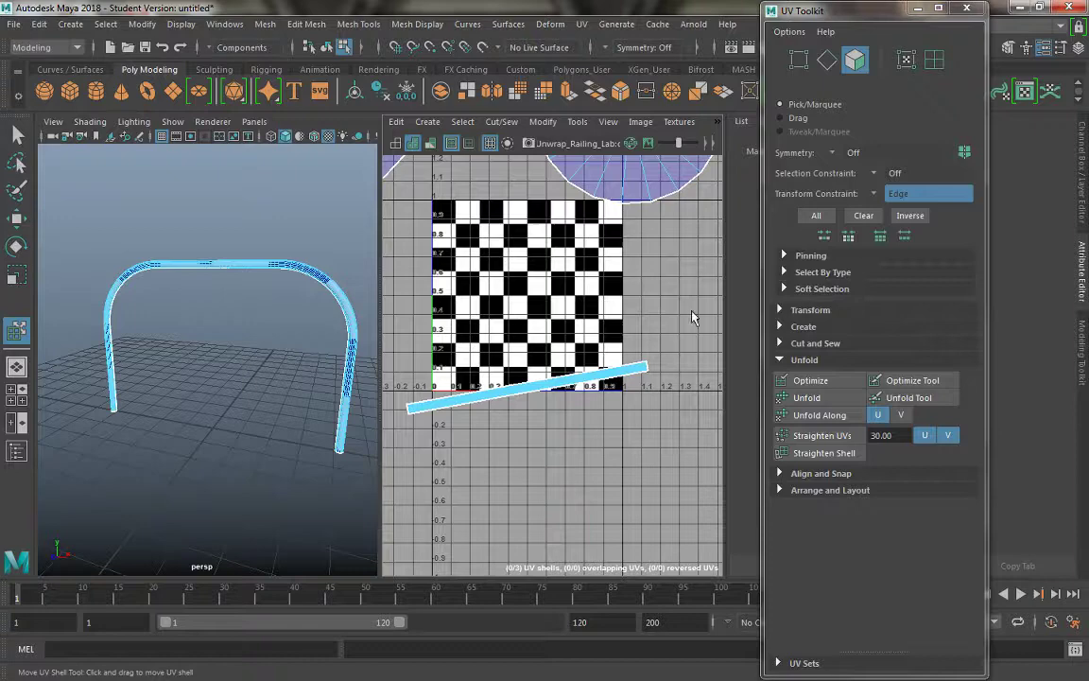
{"action": "scroll", "coordinate": [527, 260], "scroll_direction": "down", "scroll_amount": 2}
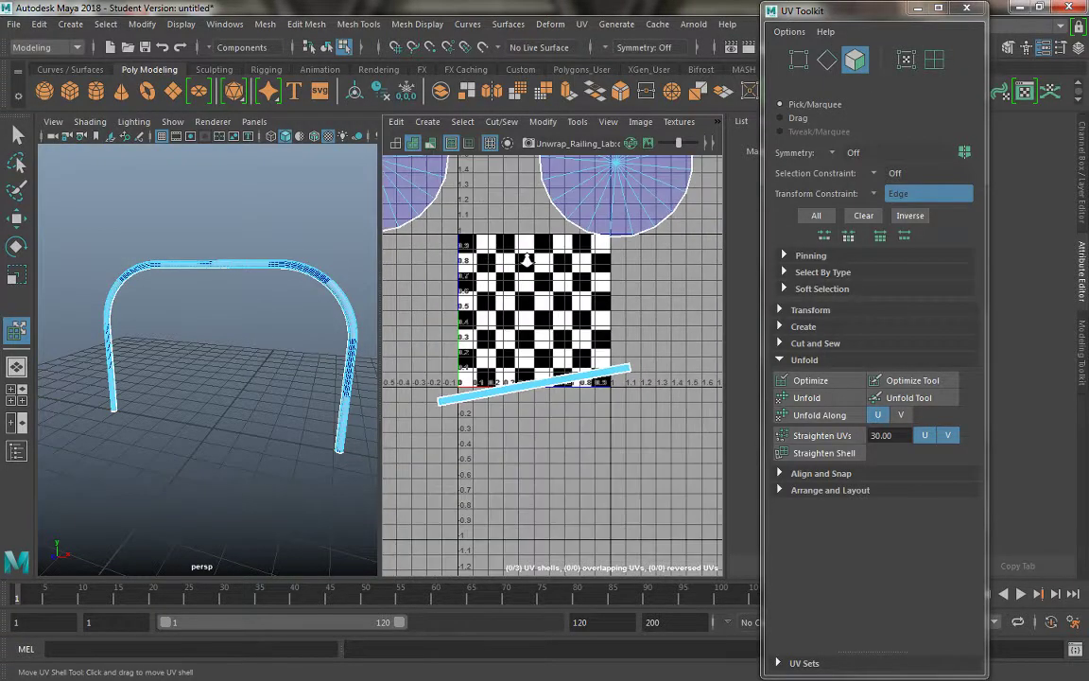
{"action": "scroll", "coordinate": [526, 260], "scroll_direction": "down", "scroll_amount": 4}
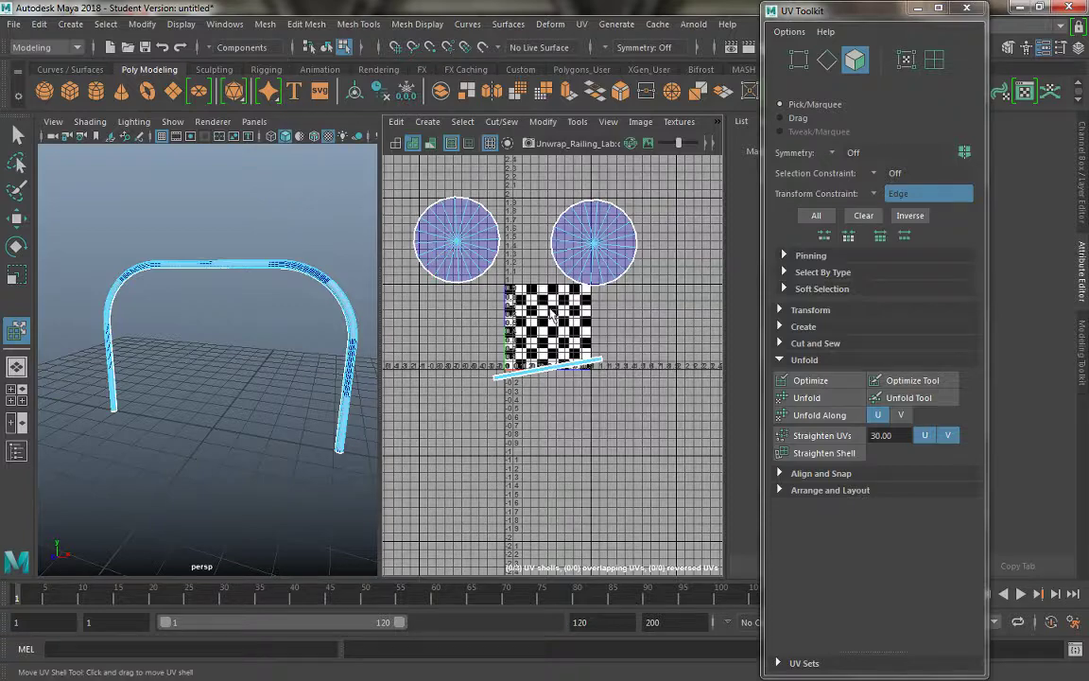
{"action": "middle_click_drag", "start_coordinate": [498, 277], "coordinate": [512, 334], "text": "alt"}
{"action": "scroll", "coordinate": [493, 297], "scroll_direction": "up", "scroll_amount": 1}
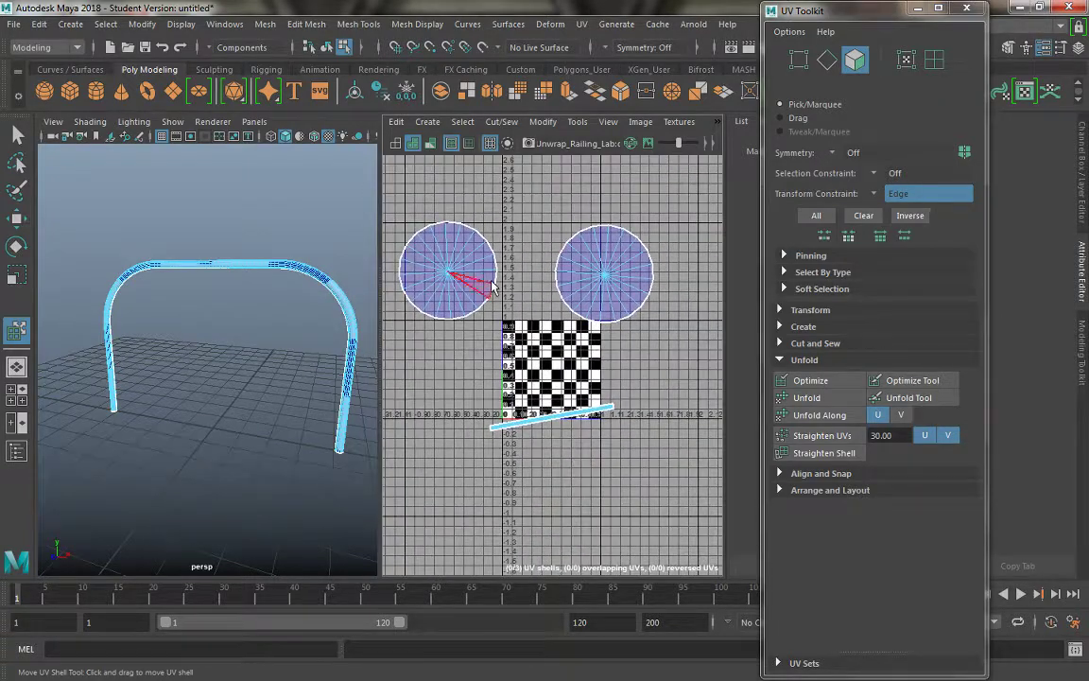
{"action": "left_click", "coordinate": [491, 287]}
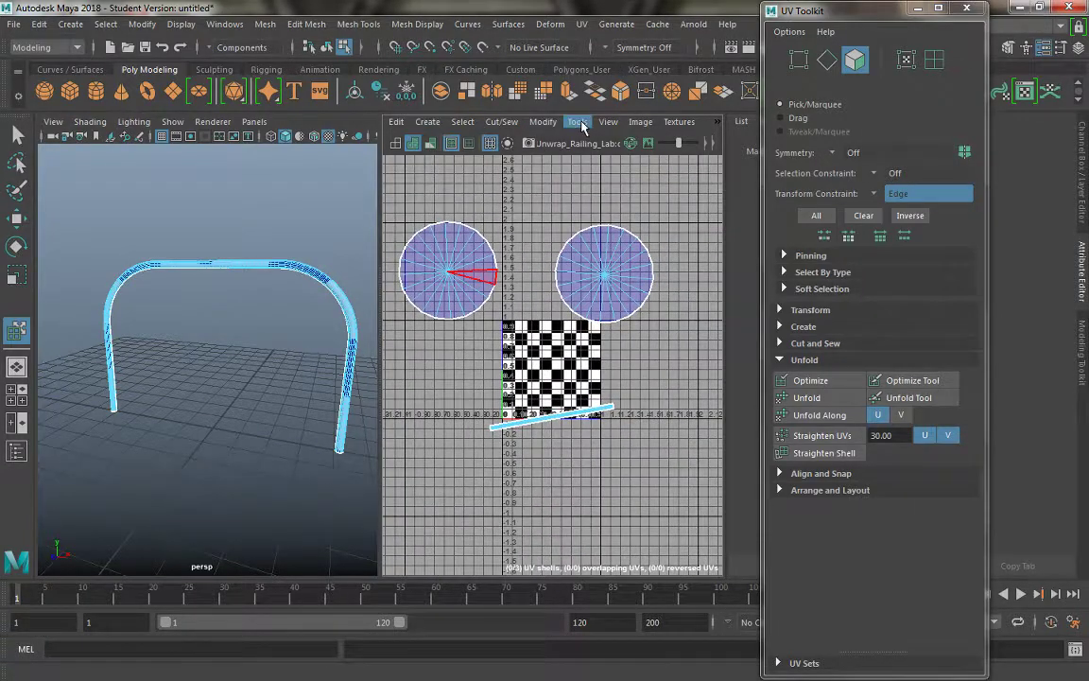
{"action": "left_click", "coordinate": [543, 122]}
{"action": "mouse_move", "coordinate": [577, 122]}
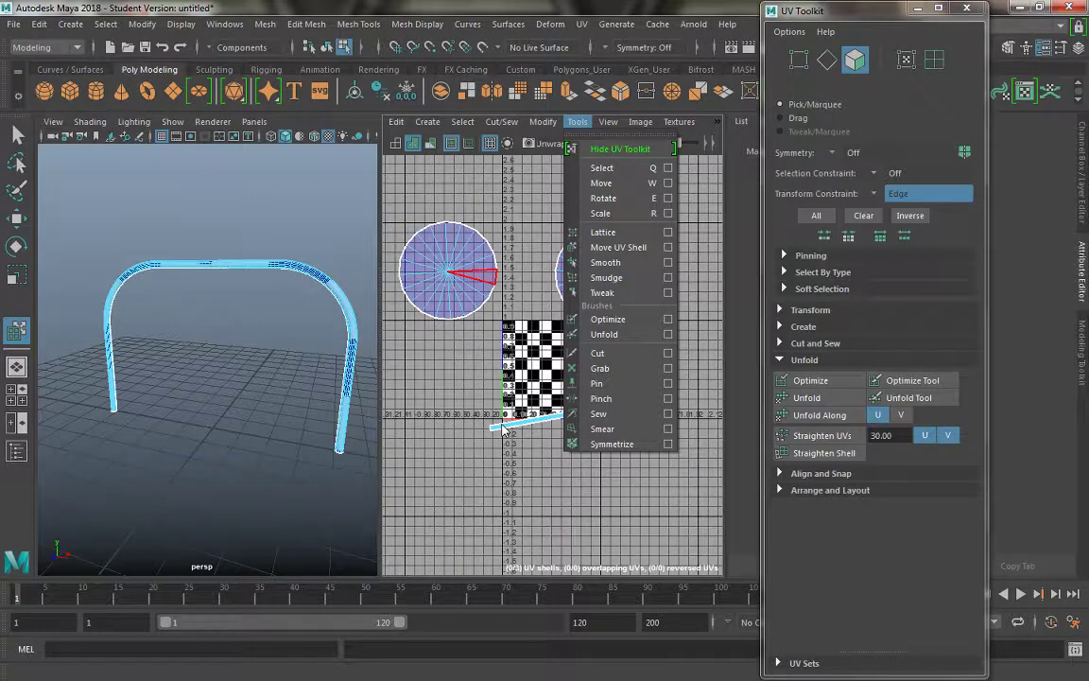
Try to start the Unfold Tool and to run Optimize from the UV Toolkit with no UVs selected.
{"action": "left_click", "coordinate": [481, 407]}
{"action": "left_click", "coordinate": [907, 399]}
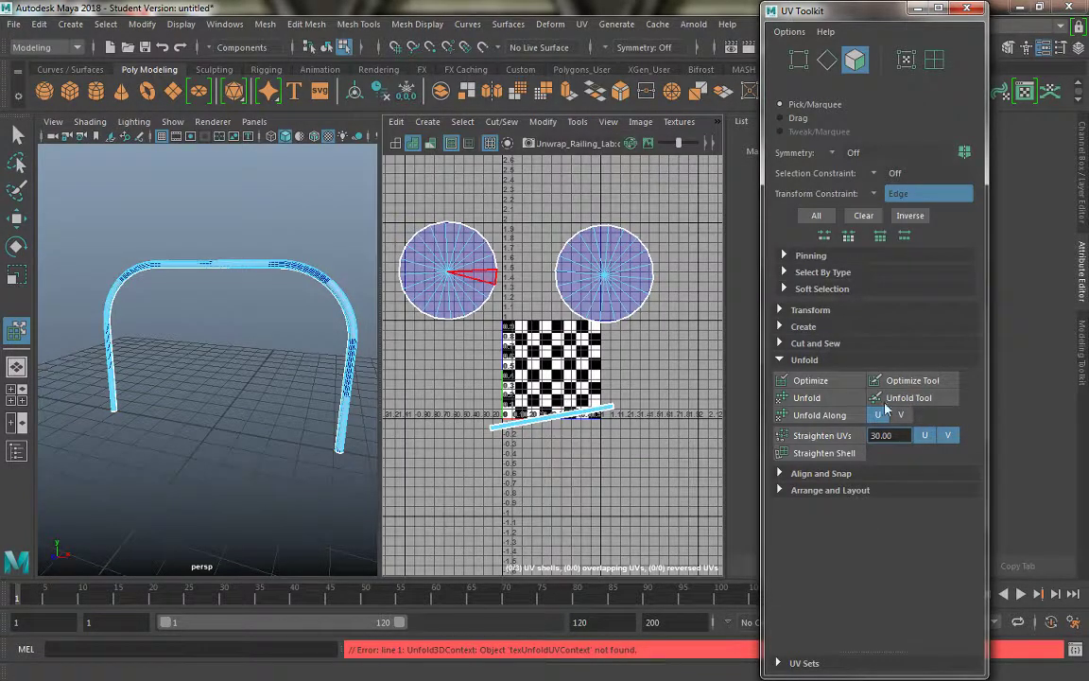
{"action": "left_click", "coordinate": [818, 386]}
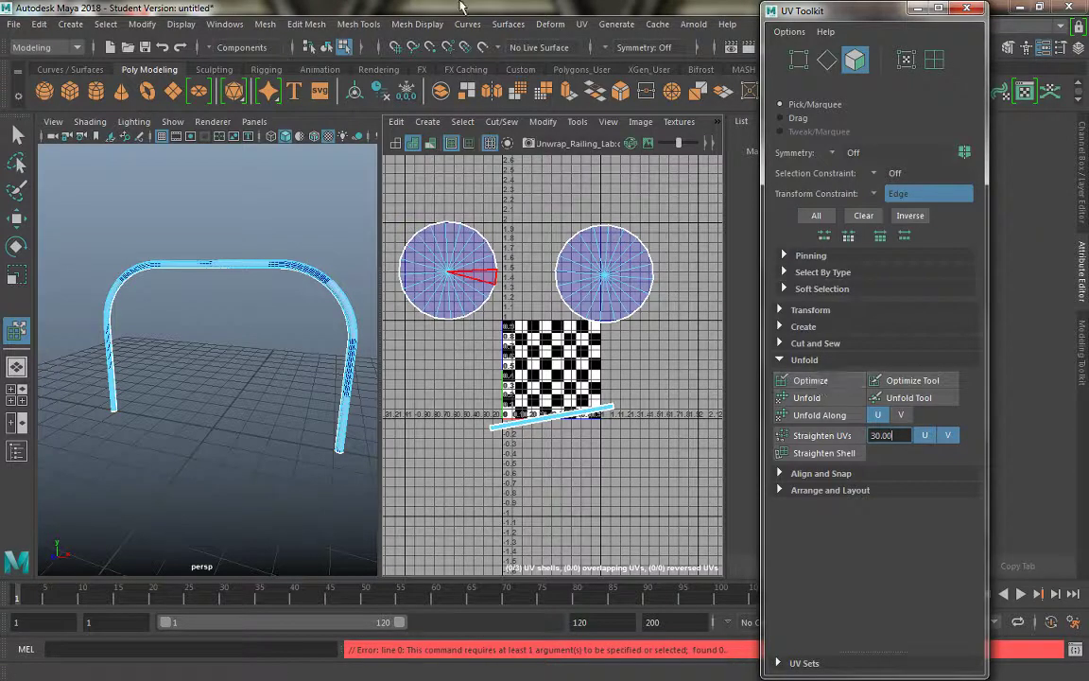
Select the tube's UV shell with the Move UV Shell tool and try to start the Optimize Tool on it.
{"action": "left_click", "coordinate": [577, 121]}
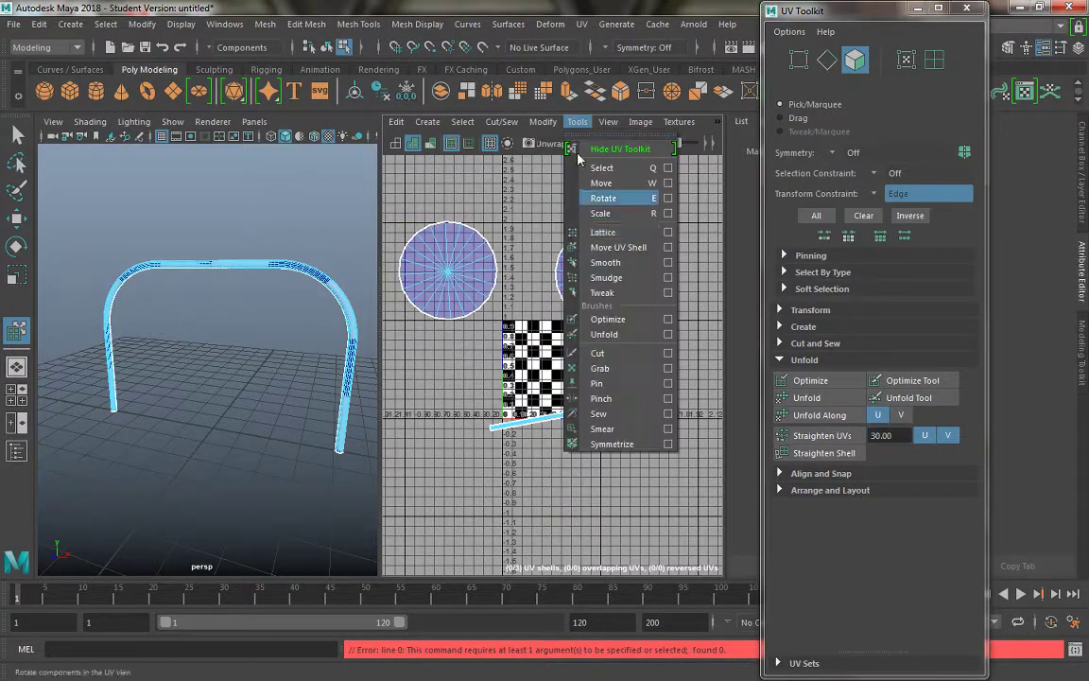
{"action": "left_click", "coordinate": [618, 247]}
{"action": "left_click", "coordinate": [591, 416]}
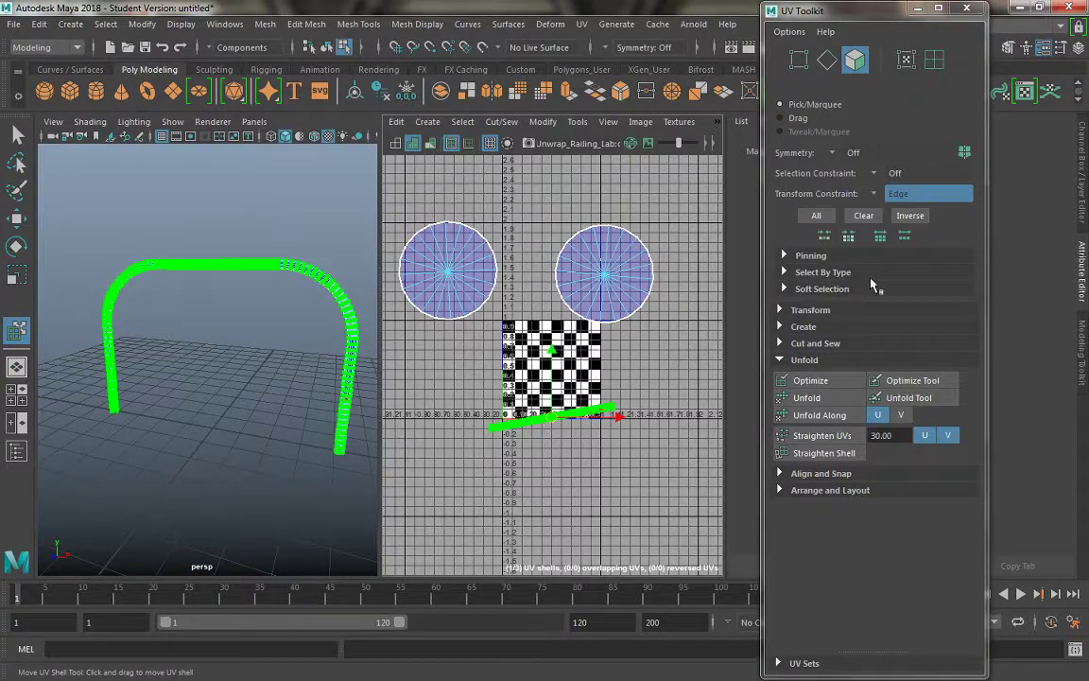
{"action": "left_click", "coordinate": [913, 381]}
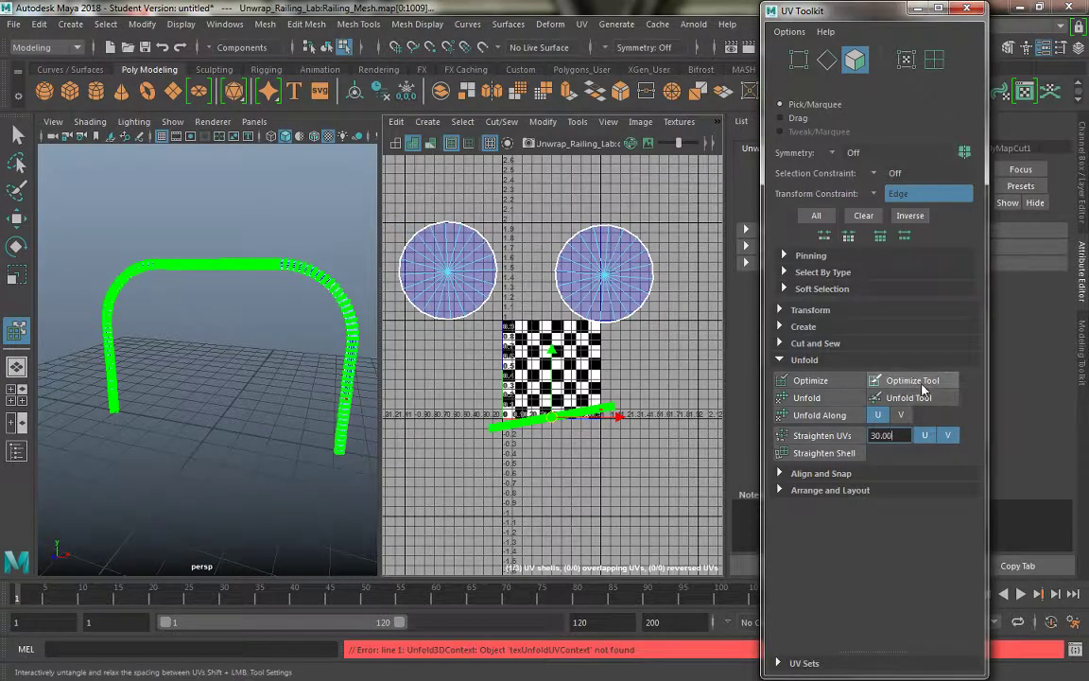
Run Optimize on the tube's selected UV shell to relax its UVs.
{"action": "left_click", "coordinate": [830, 380]}
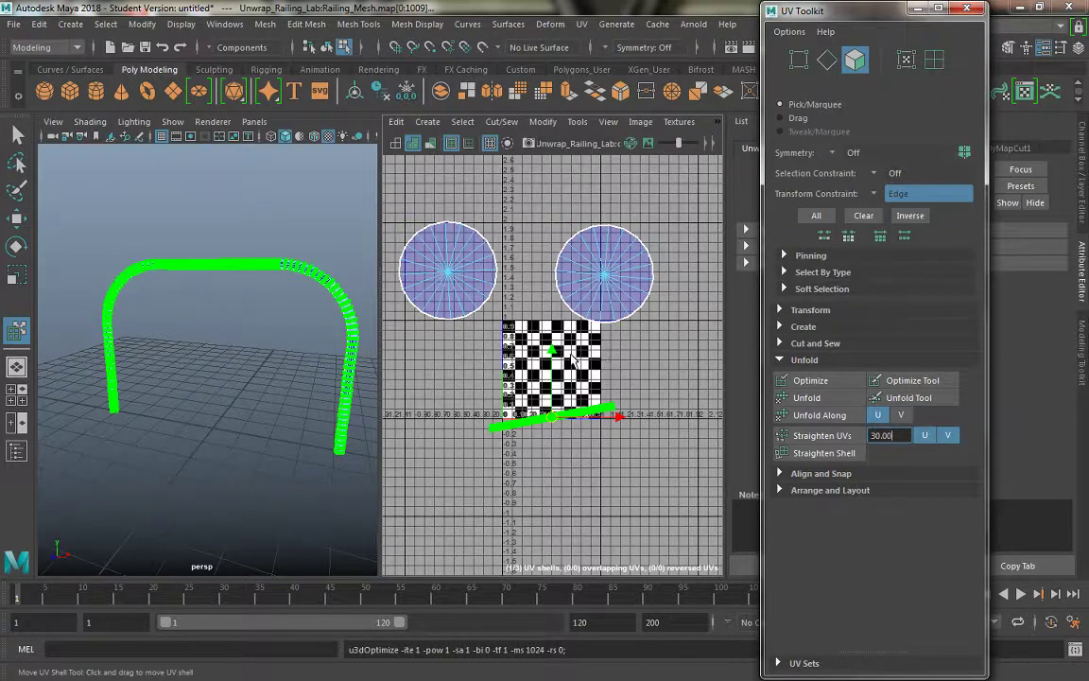
{"action": "middle_click_drag", "start_coordinate": [571, 354], "coordinate": [533, 295], "text": "alt"}
{"action": "right_click_drag", "start_coordinate": [533, 294], "coordinate": [583, 396], "text": "alt"}
{"action": "middle_click_drag", "start_coordinate": [583, 396], "coordinate": [605, 414], "text": "alt"}
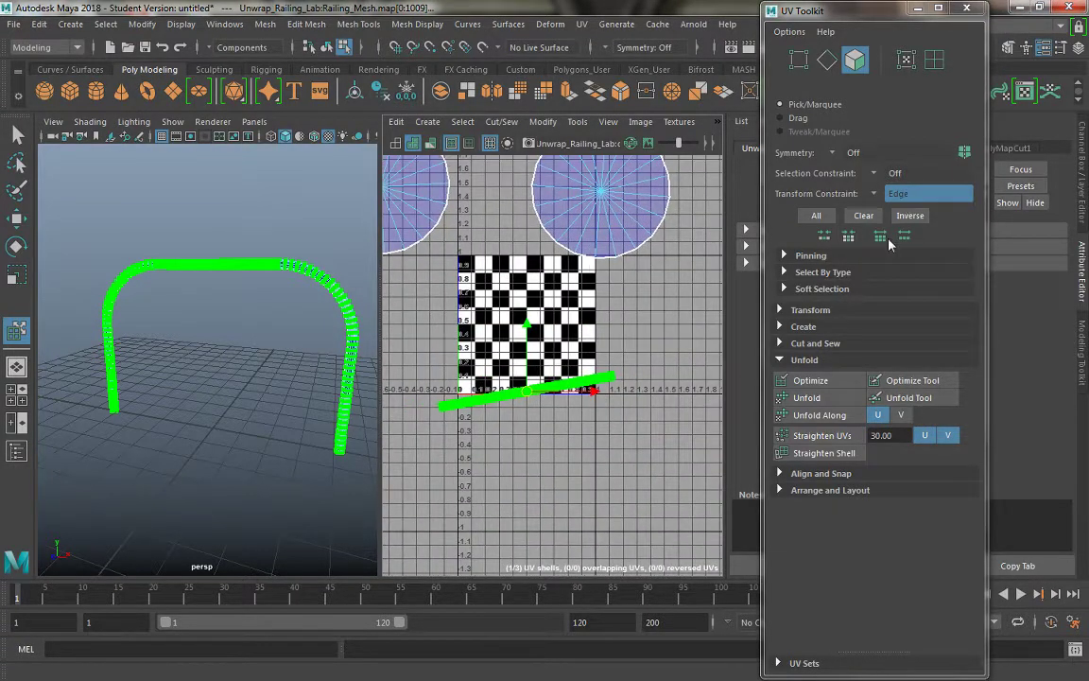
Nudge the tube's UV shell up along V in repeated 0.01 increments until it lies over the lower part of the checker tile.
{"action": "left_click", "coordinate": [818, 311]}
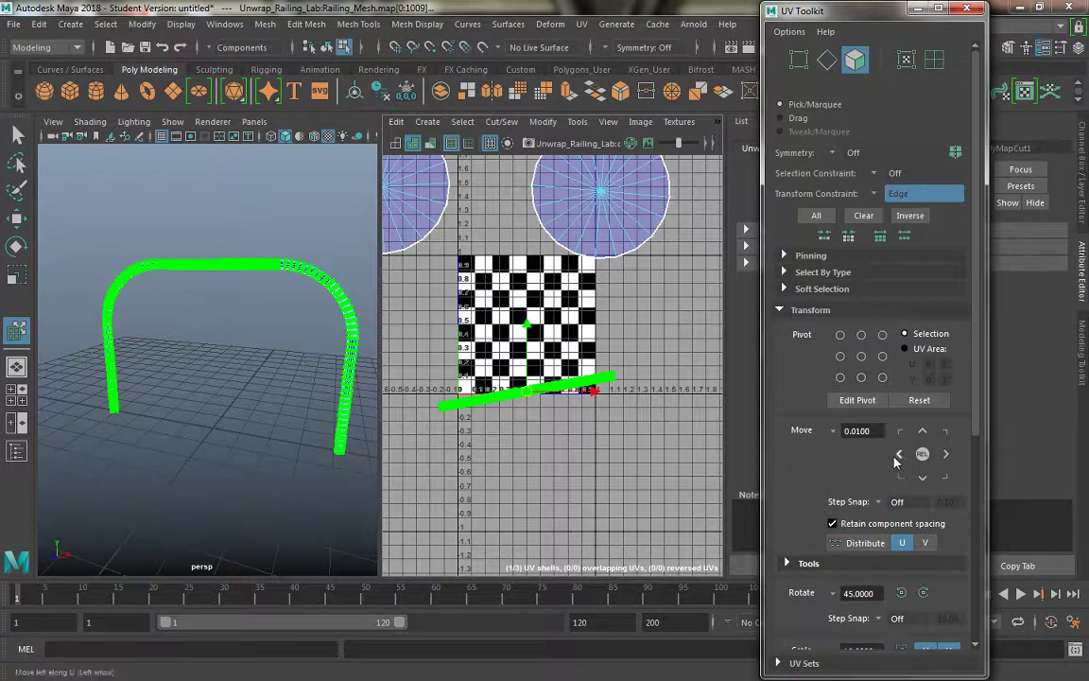
{"action": "left_click", "coordinate": [922, 432]}
{"action": "left_click", "coordinate": [921, 432]}
{"action": "left_click", "coordinate": [922, 432]}
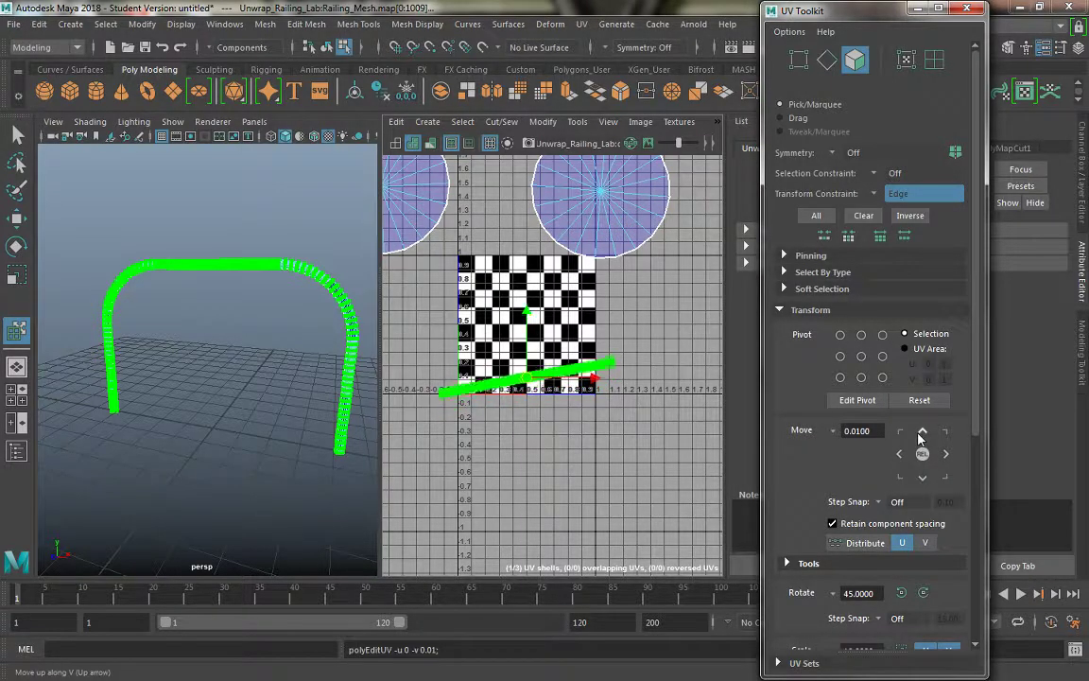
{"action": "left_click", "coordinate": [921, 433]}
{"action": "left_click", "coordinate": [922, 433]}
{"action": "left_click", "coordinate": [921, 433]}
{"action": "left_click", "coordinate": [921, 433]}
{"action": "left_click", "coordinate": [921, 433]}
{"action": "left_click", "coordinate": [921, 433]}
{"action": "left_click", "coordinate": [922, 433]}
{"action": "left_click", "coordinate": [922, 432]}
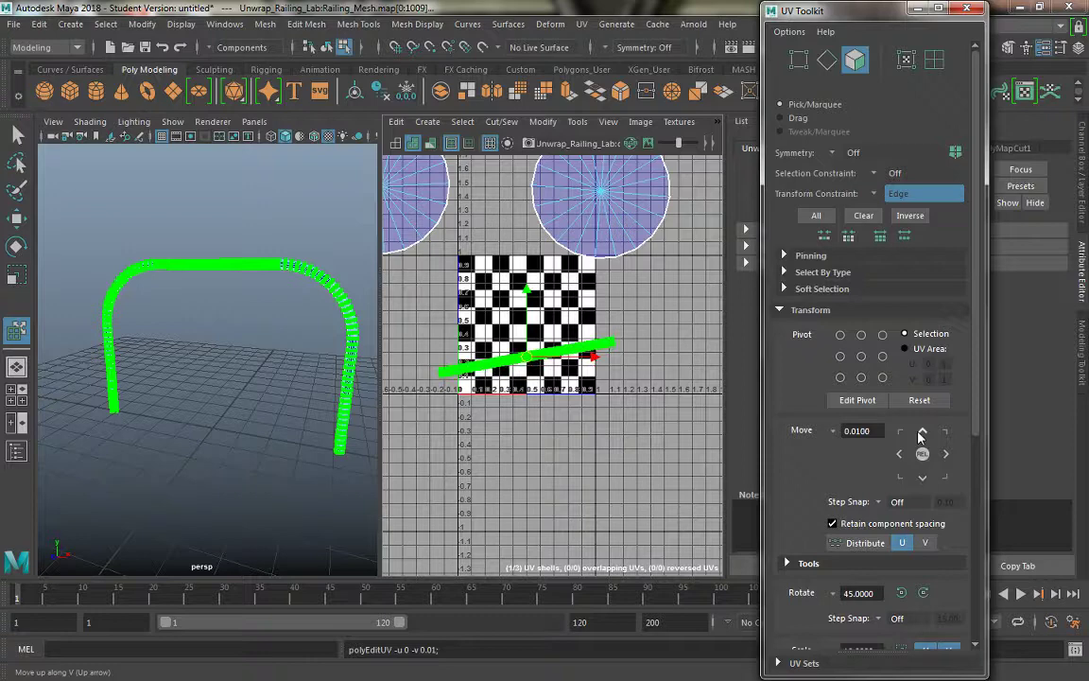
Rotate the tube shell 45 degrees counterclockwise, trim it clockwise in 1-degree increments, and move it up to lie diagonally inside the checker tile.
{"action": "left_click", "coordinate": [900, 592]}
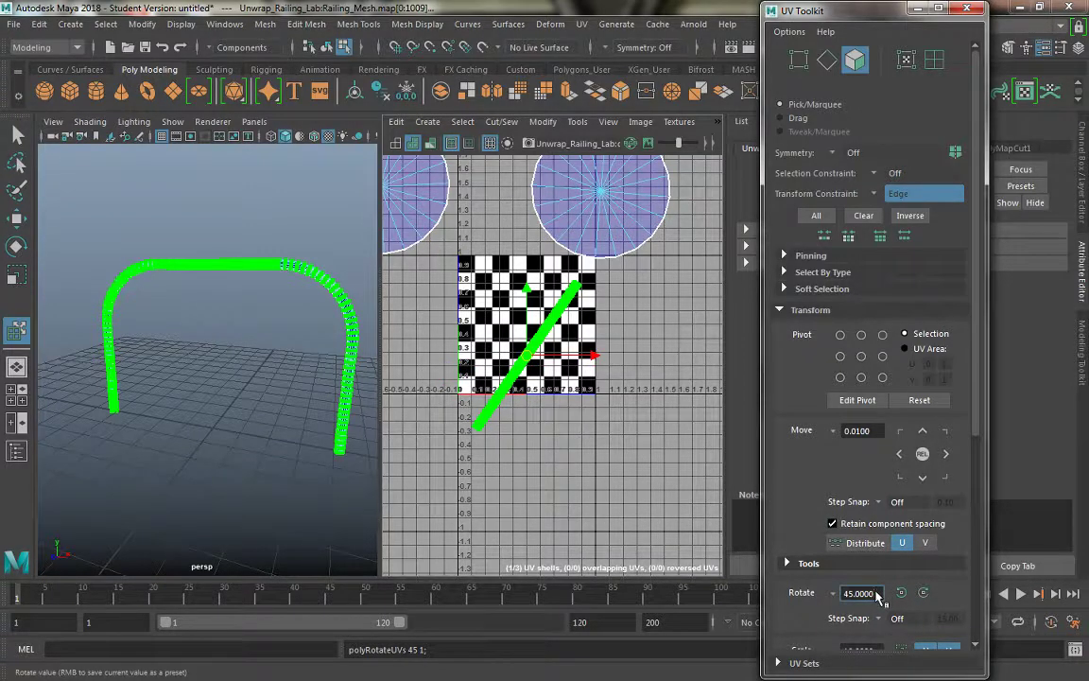
{"action": "double_click", "coordinate": [877, 594]}
{"action": "type", "text": "1"}
{"action": "left_click", "coordinate": [923, 593]}
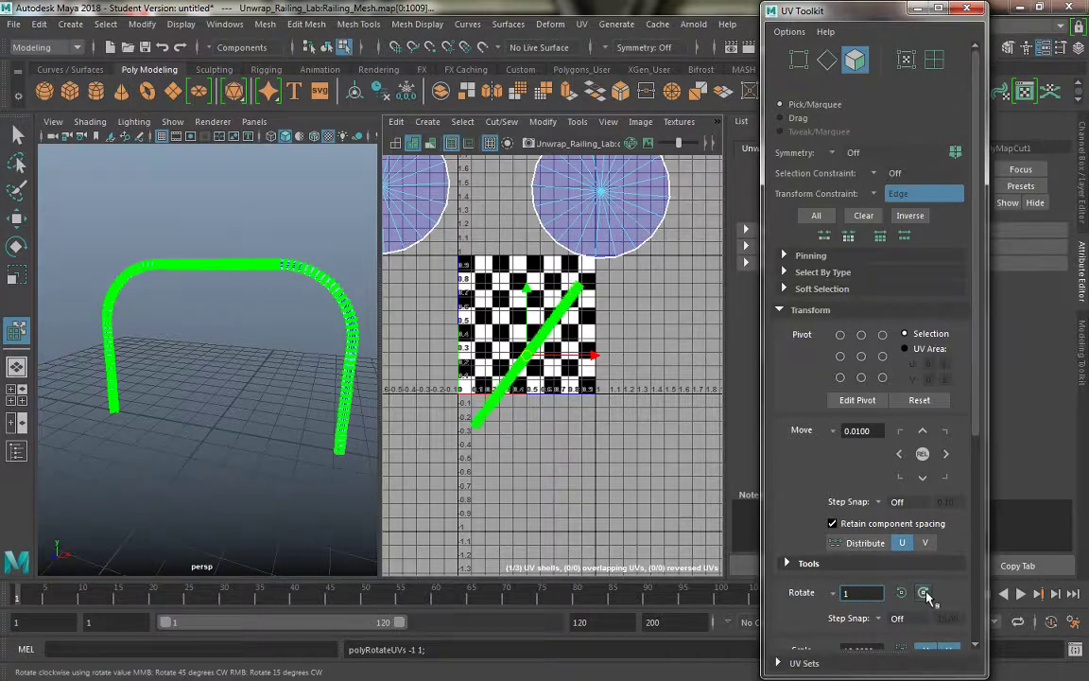
{"action": "left_click", "coordinate": [924, 592]}
{"action": "left_click", "coordinate": [924, 593]}
{"action": "left_click", "coordinate": [924, 592]}
{"action": "left_click", "coordinate": [925, 592]}
{"action": "left_click", "coordinate": [925, 592]}
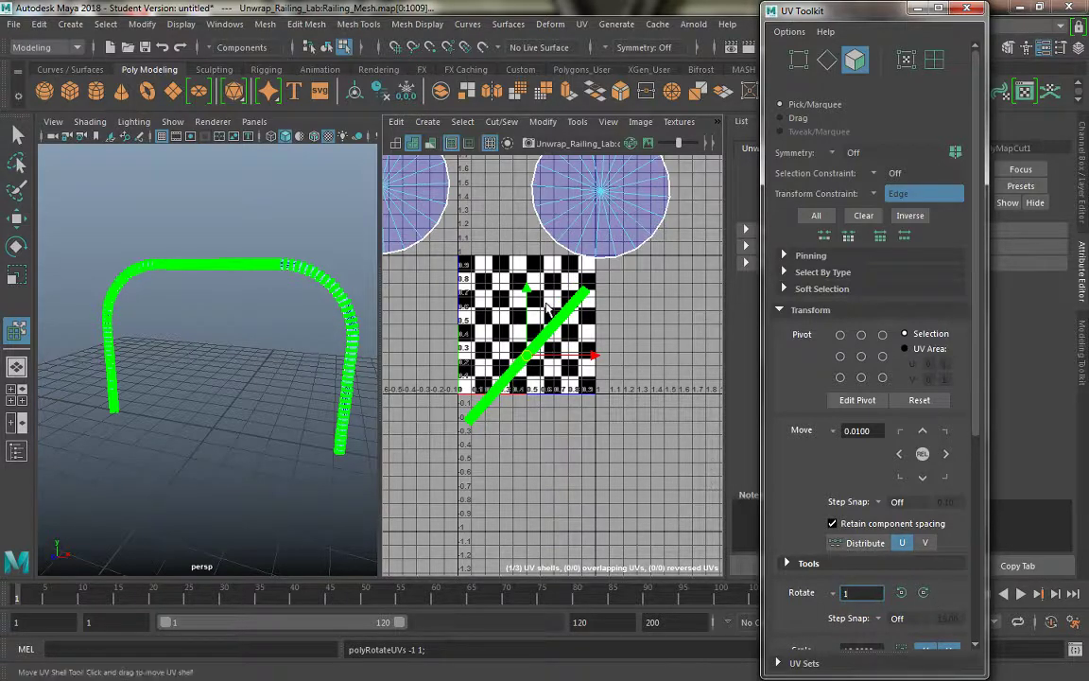
{"action": "left_click_drag", "start_coordinate": [530, 292], "coordinate": [528, 263]}
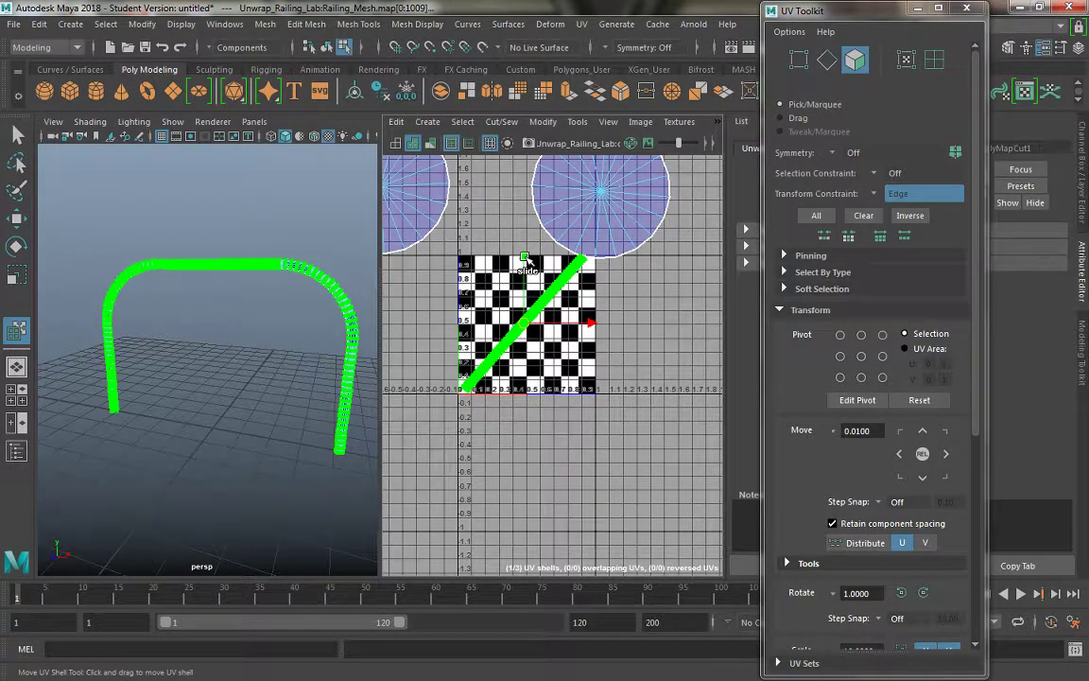
{"action": "left_click", "coordinate": [924, 593]}
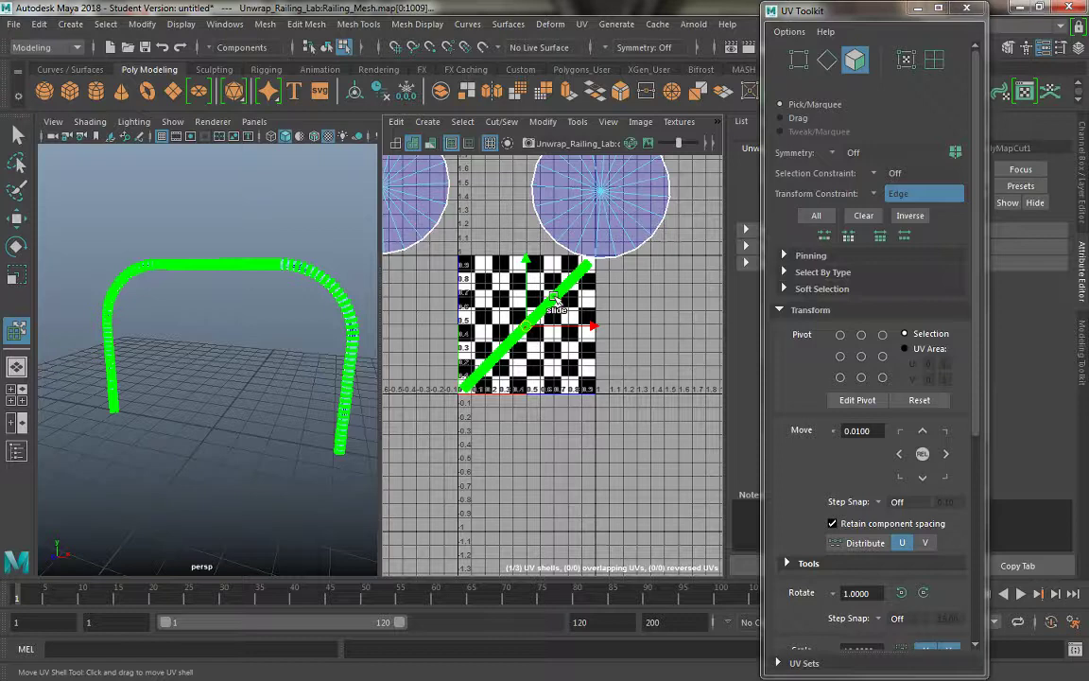
With the Move UV Shell tool, reposition one end-cap shell directly above the other, without overlap, outside the checker tile.
{"action": "left_click", "coordinate": [534, 236]}
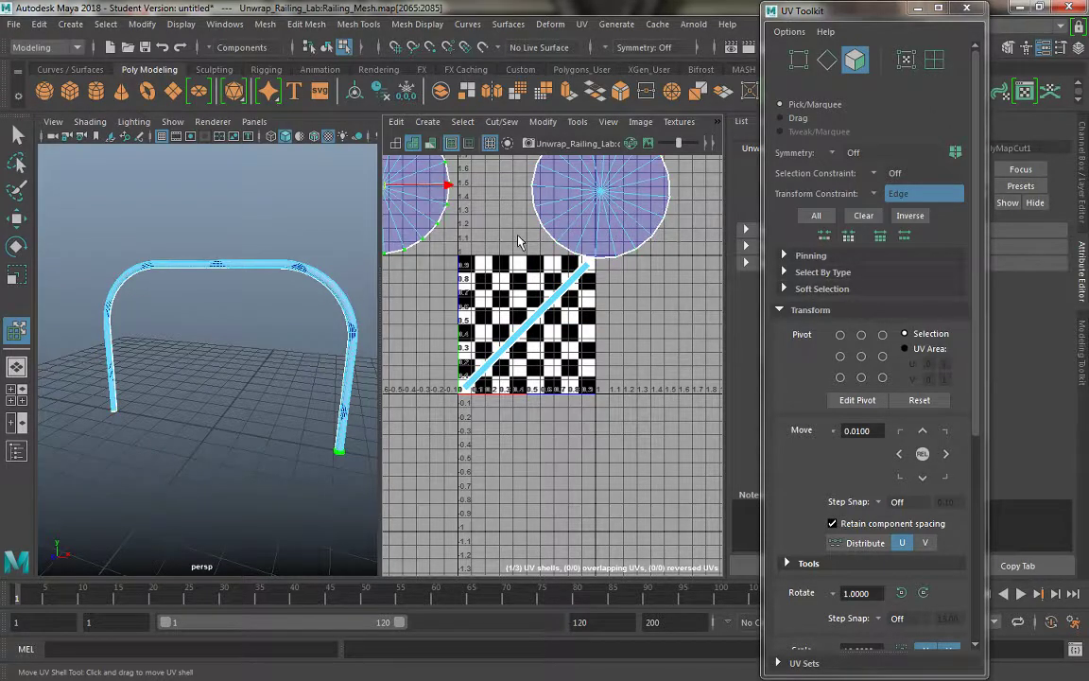
{"action": "left_click", "coordinate": [587, 206]}
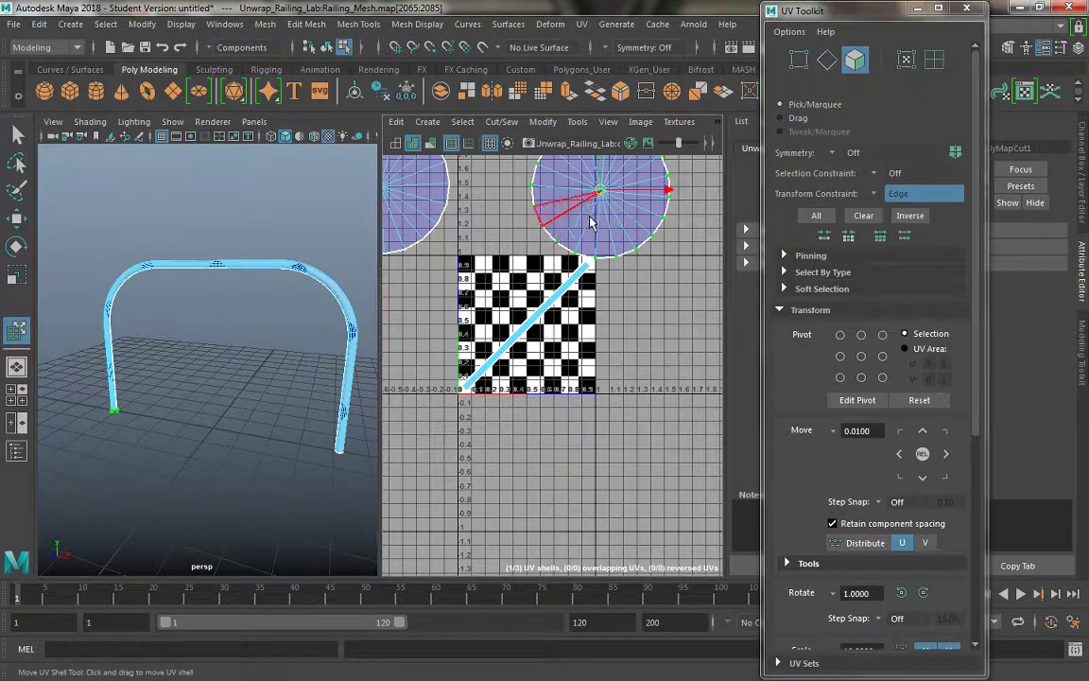
{"action": "left_click", "coordinate": [506, 121]}
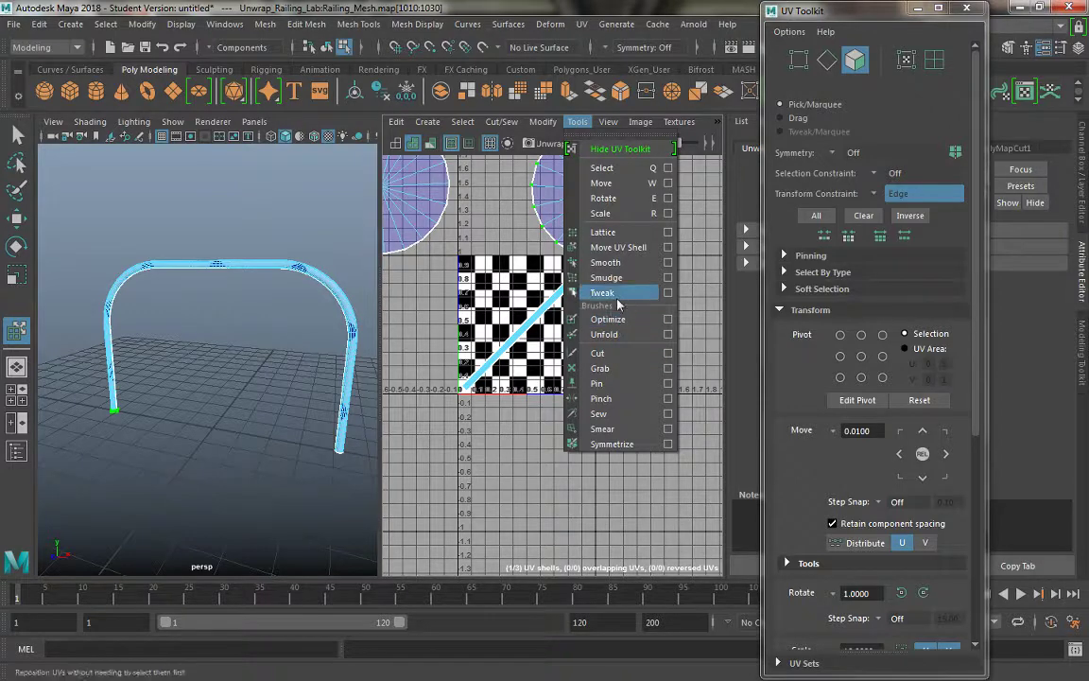
{"action": "left_click", "coordinate": [618, 247]}
{"action": "left_click", "coordinate": [408, 221]}
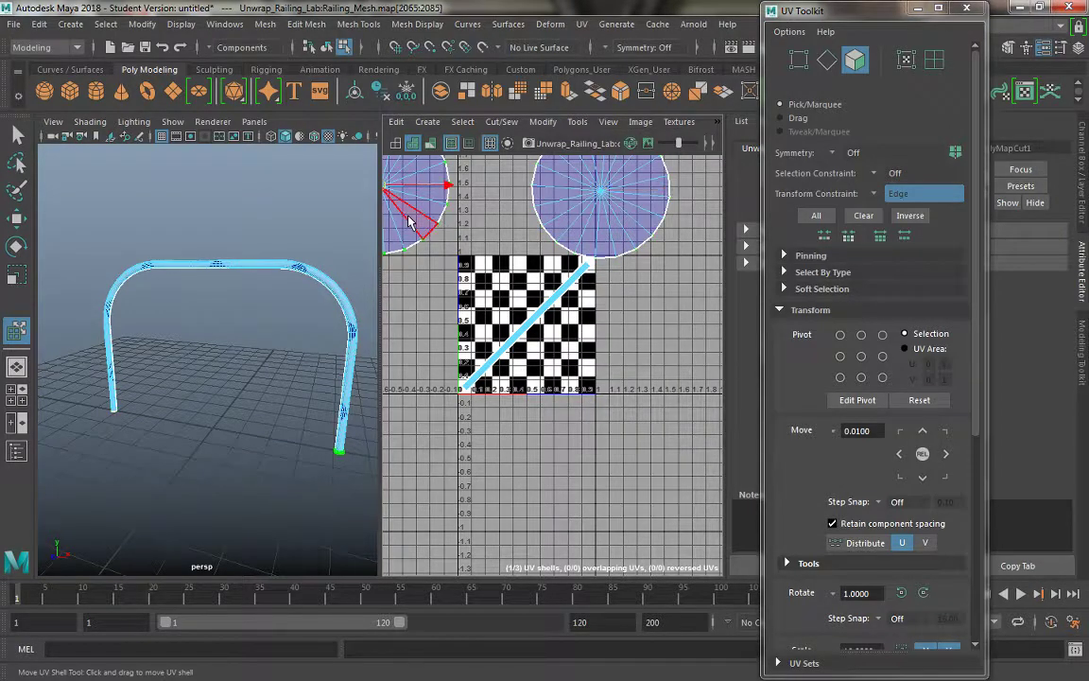
{"action": "left_click", "coordinate": [584, 209]}
{"action": "scroll", "coordinate": [658, 321], "scroll_direction": "down", "scroll_amount": 3}
{"action": "left_click_drag", "start_coordinate": [615, 215], "coordinate": [440, 106]}
{"action": "middle_click_drag", "start_coordinate": [507, 187], "coordinate": [622, 390], "text": "alt"}
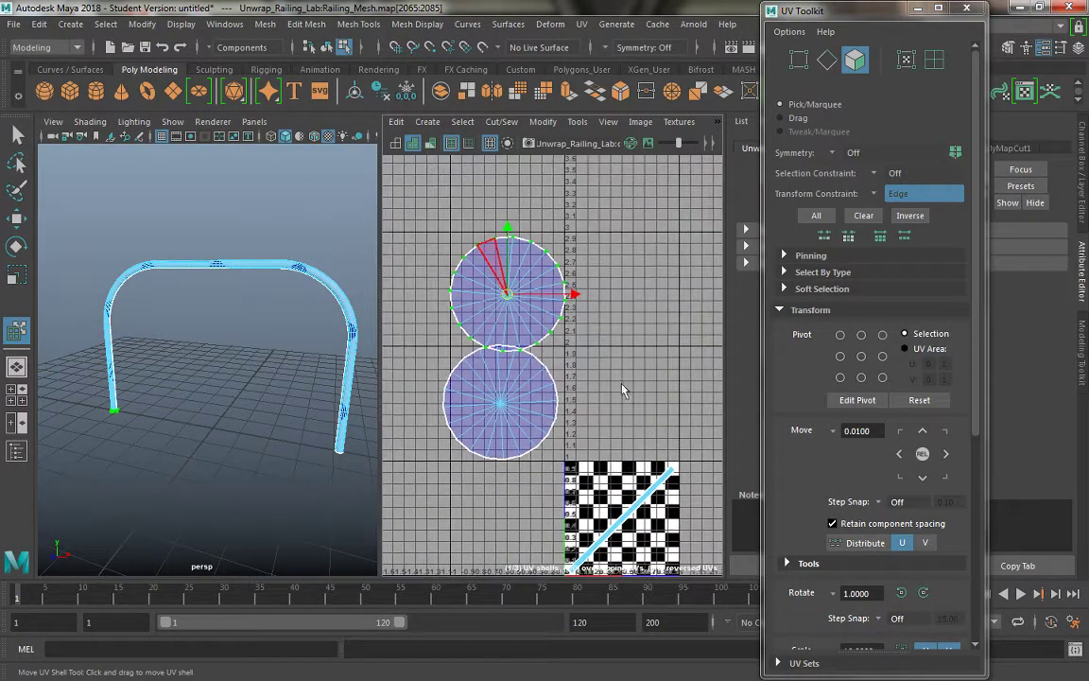
{"action": "left_click_drag", "start_coordinate": [506, 293], "coordinate": [499, 278]}
Select both end-cap shells and scale them down repeatedly by 0.98 until each is about a quarter of the checker tile's width.
{"action": "left_click_drag", "start_coordinate": [408, 178], "coordinate": [565, 493]}
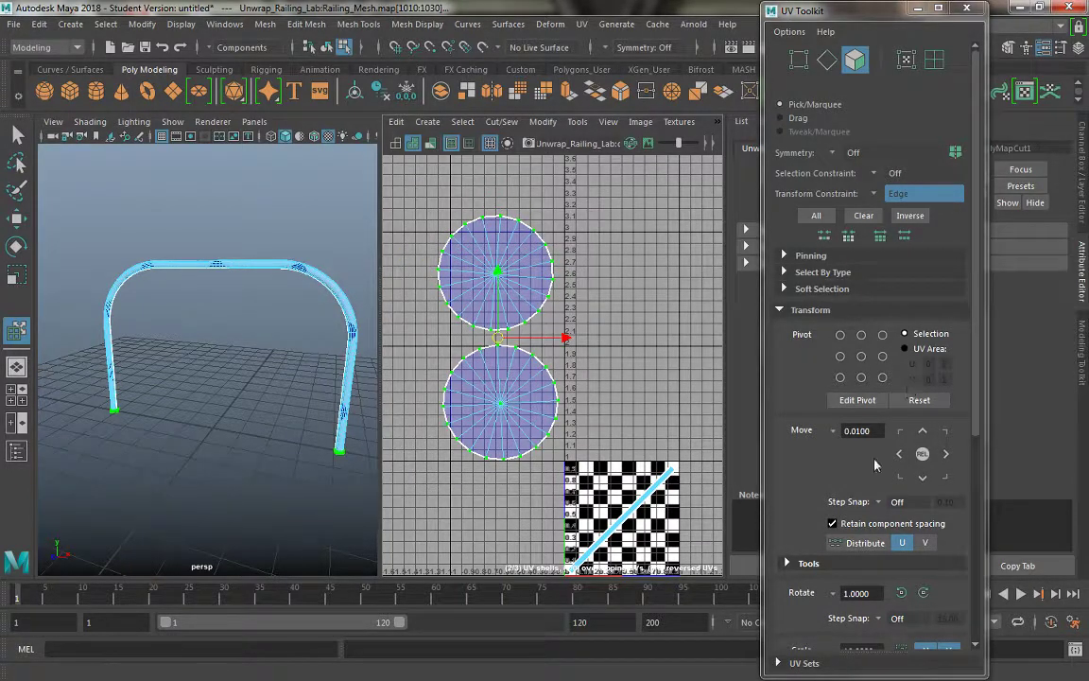
{"action": "scroll", "coordinate": [890, 536], "scroll_direction": "down", "scroll_amount": 3}
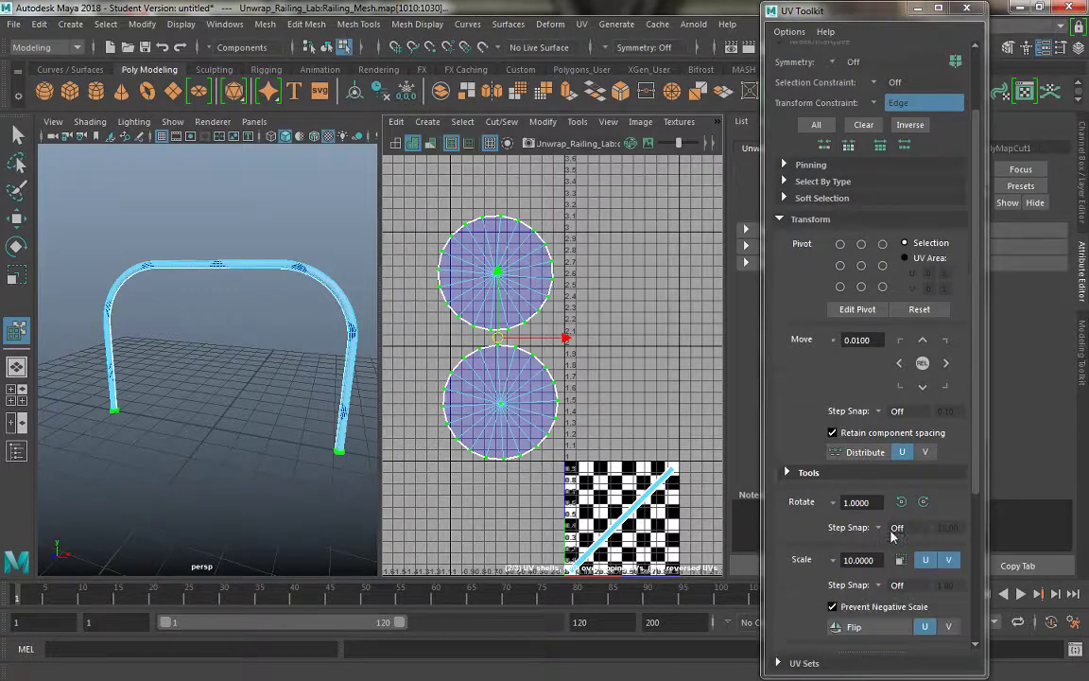
{"action": "double_click", "coordinate": [858, 560]}
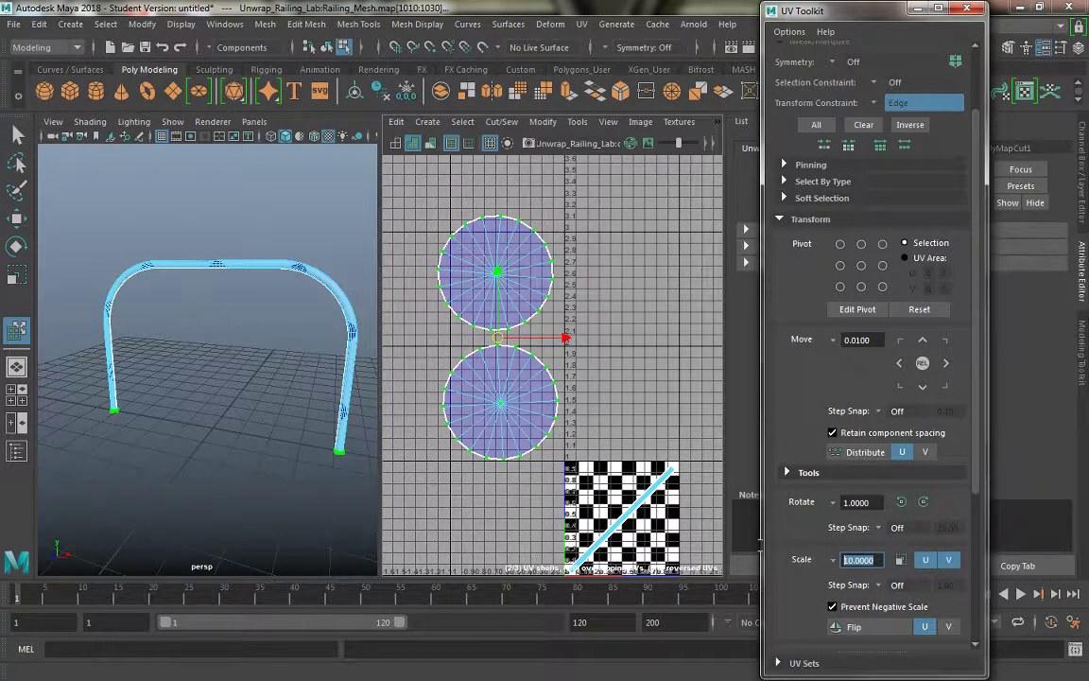
{"action": "type", "text": ".98"}
{"action": "key", "text": "Return"}
{"action": "left_click", "coordinate": [899, 563]}
{"action": "left_click", "coordinate": [899, 562]}
{"action": "left_click", "coordinate": [899, 563]}
{"action": "left_click", "coordinate": [899, 563]}
{"action": "left_click", "coordinate": [899, 562]}
{"action": "left_click", "coordinate": [899, 563]}
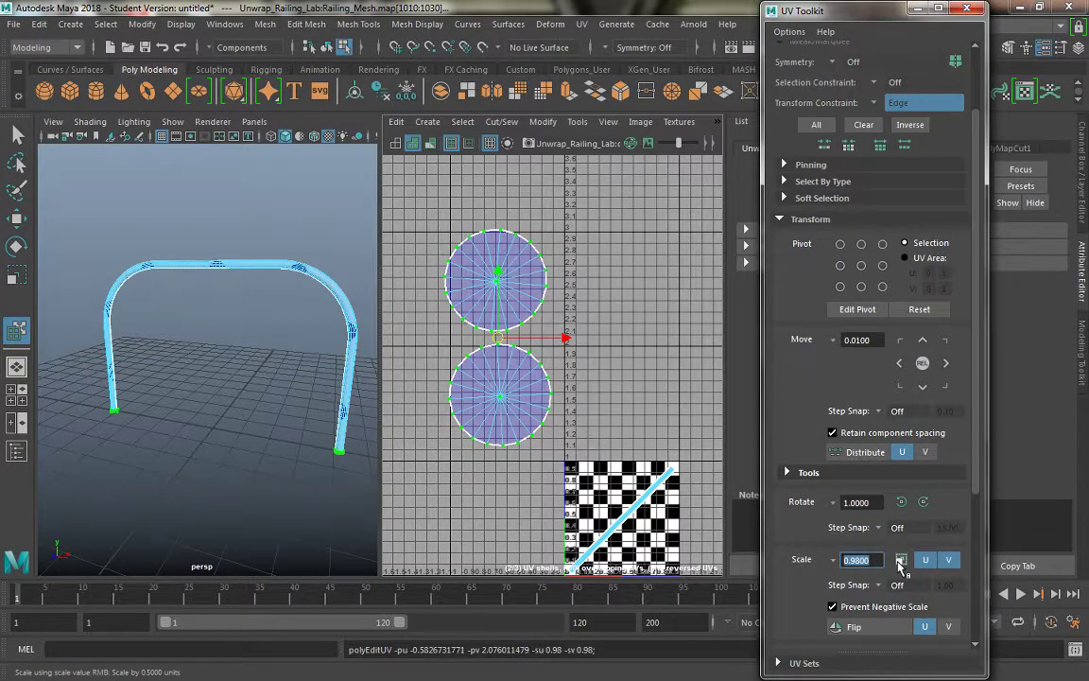
{"action": "left_click", "coordinate": [900, 560]}
{"action": "left_click", "coordinate": [900, 560]}
{"action": "left_click", "coordinate": [900, 559]}
{"action": "left_click", "coordinate": [900, 559]}
{"action": "left_click", "coordinate": [900, 560]}
{"action": "left_click", "coordinate": [900, 560]}
{"action": "left_click", "coordinate": [899, 560]}
{"action": "left_click", "coordinate": [900, 560]}
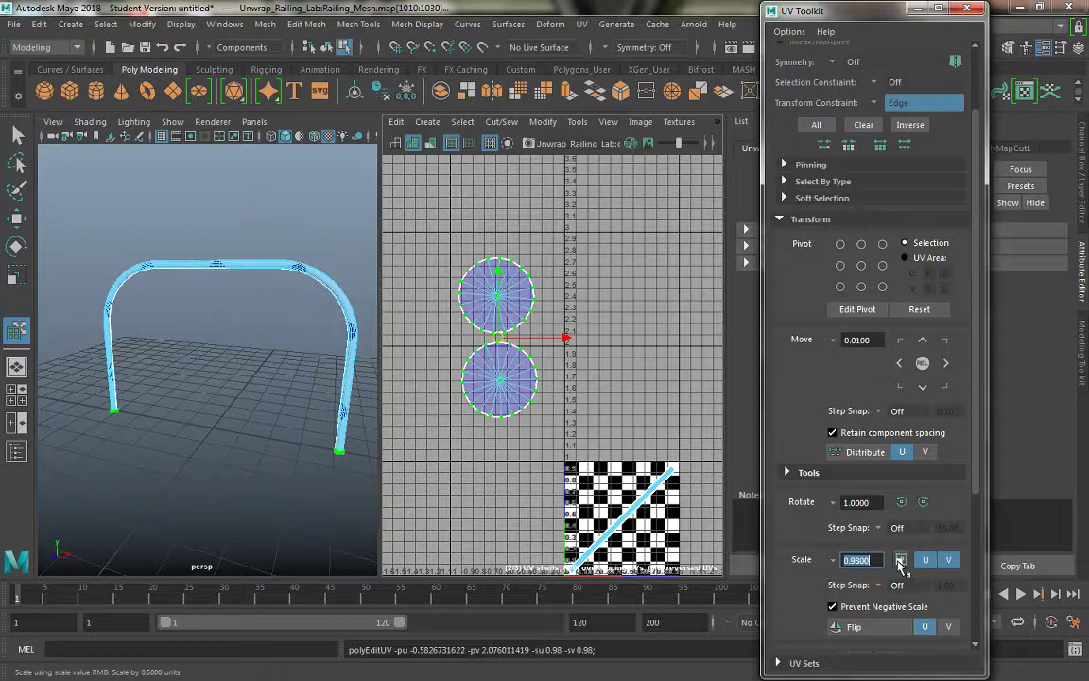
{"action": "left_click", "coordinate": [900, 560]}
{"action": "left_click", "coordinate": [900, 560]}
{"action": "left_click", "coordinate": [900, 560]}
{"action": "left_click", "coordinate": [900, 560]}
{"action": "left_click", "coordinate": [900, 560]}
{"action": "left_click", "coordinate": [900, 560]}
{"action": "left_click", "coordinate": [900, 559]}
{"action": "left_click", "coordinate": [900, 560]}
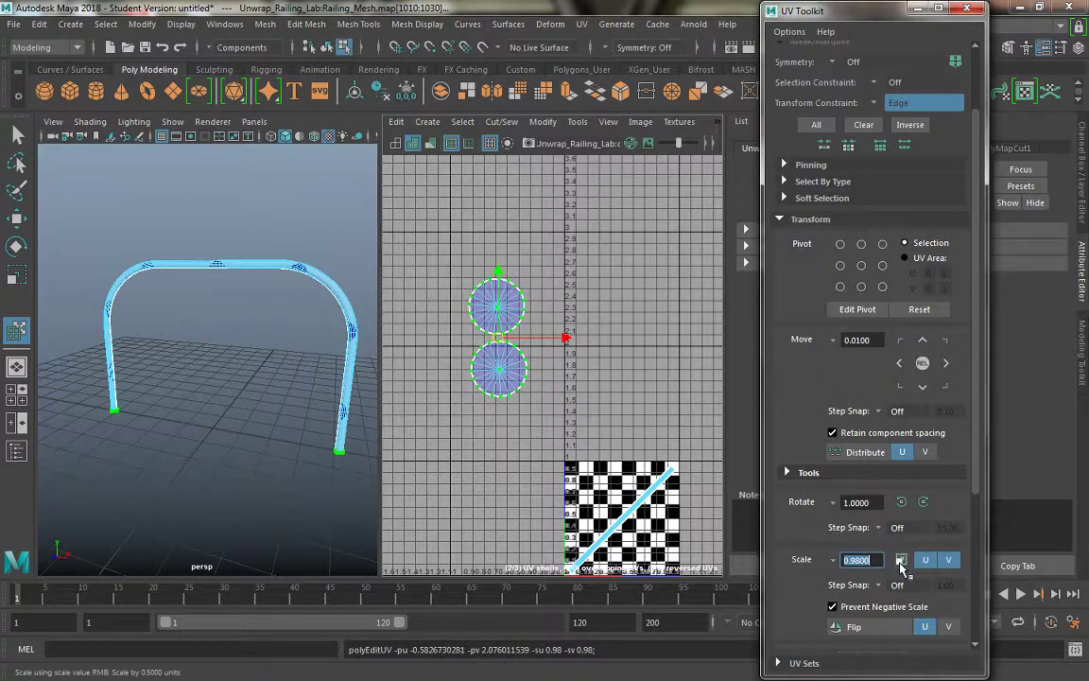
{"action": "left_click", "coordinate": [900, 560]}
{"action": "left_click", "coordinate": [900, 559]}
{"action": "left_click", "coordinate": [900, 559]}
{"action": "left_click", "coordinate": [900, 559]}
{"action": "left_click", "coordinate": [900, 560]}
{"action": "left_click", "coordinate": [900, 559]}
{"action": "left_click", "coordinate": [900, 560]}
{"action": "left_click", "coordinate": [900, 560]}
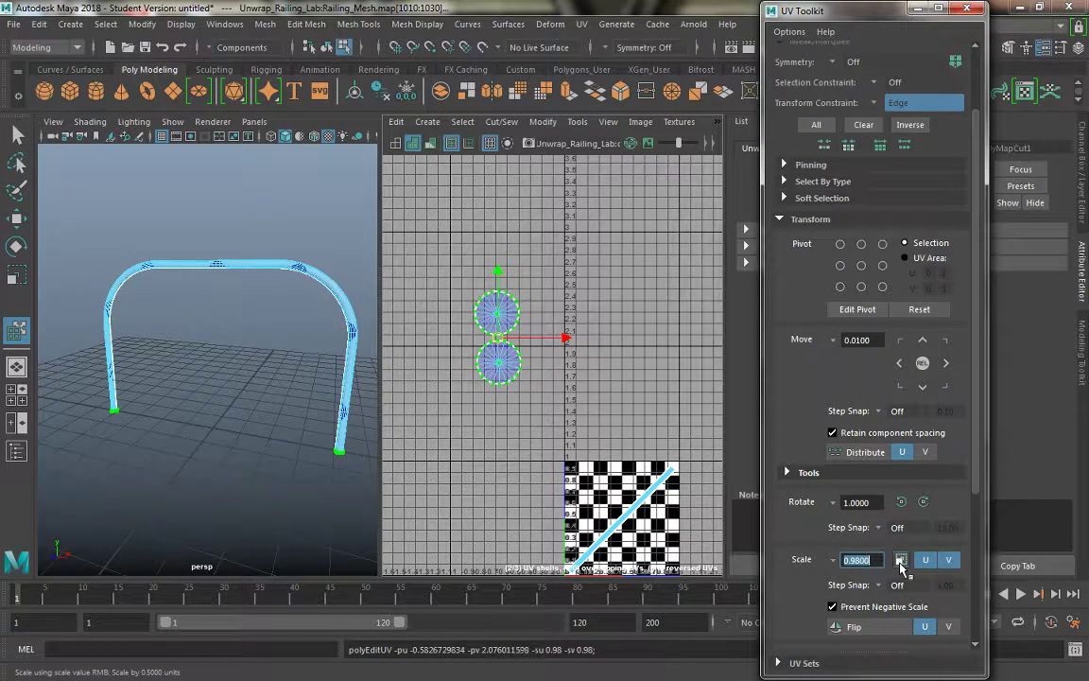
{"action": "left_click", "coordinate": [900, 560]}
{"action": "left_click", "coordinate": [900, 559]}
{"action": "left_click", "coordinate": [900, 559]}
{"action": "left_click", "coordinate": [900, 560]}
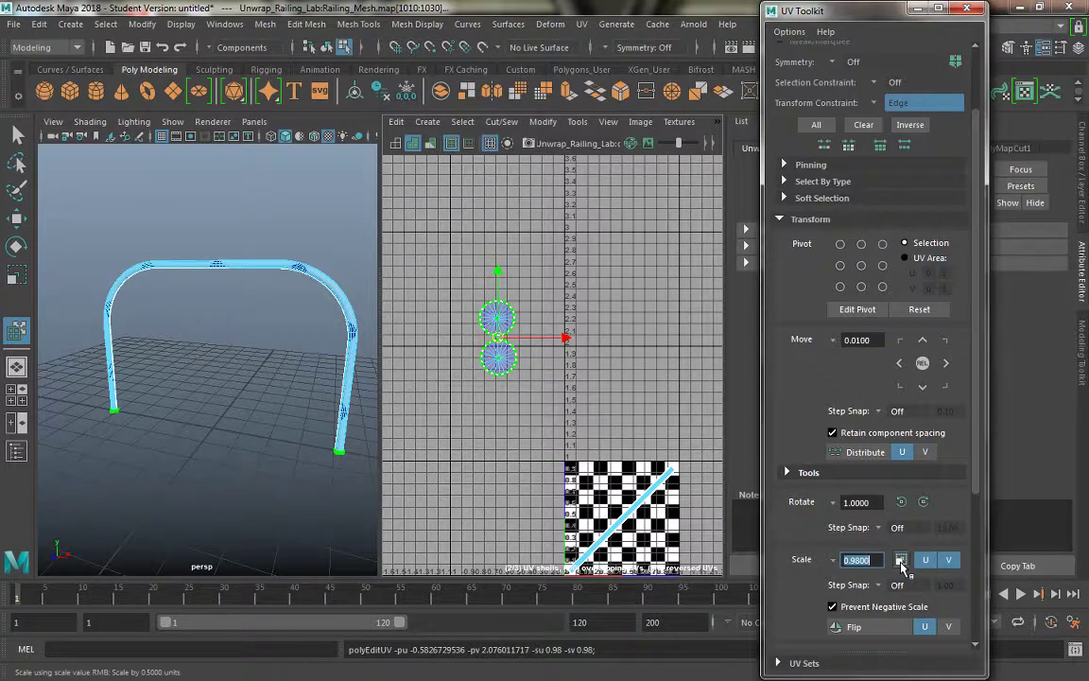
{"action": "left_click", "coordinate": [900, 560]}
{"action": "left_click", "coordinate": [900, 560]}
{"action": "left_click", "coordinate": [900, 559]}
{"action": "left_click", "coordinate": [900, 559]}
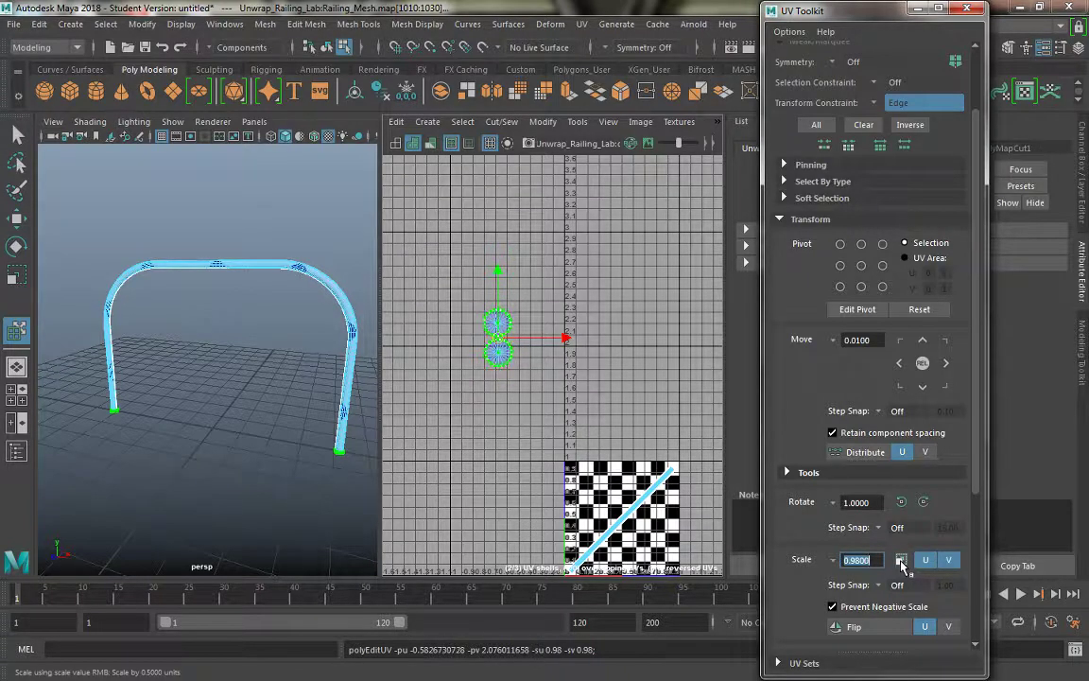
Place the two end-cap shells inside the checker tile above the diagonal tube strip, check the railing in the viewport and close the UV Toolkit.
{"action": "left_click_drag", "start_coordinate": [498, 338], "coordinate": [596, 495]}
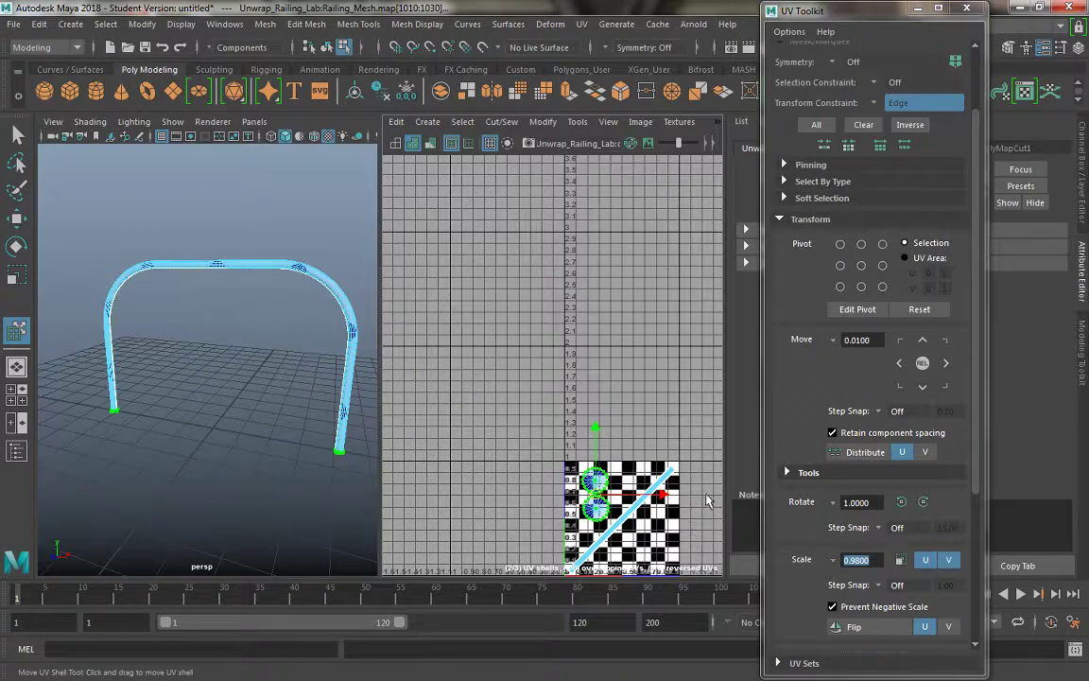
{"action": "left_click_drag", "start_coordinate": [185, 382], "coordinate": [220, 342], "text": "alt"}
{"action": "scroll", "coordinate": [221, 342], "scroll_direction": "up", "scroll_amount": 3}
{"action": "middle_click_drag", "start_coordinate": [234, 364], "coordinate": [195, 196], "text": "alt"}
{"action": "scroll", "coordinate": [289, 452], "scroll_direction": "down", "scroll_amount": 5}
{"action": "mouse_move", "coordinate": [290, 434]}
{"action": "left_mouse_down", "text": "alt"}
{"action": "mouse_move", "coordinate": [282, 413]}
{"action": "mouse_move", "coordinate": [236, 409]}
{"action": "mouse_move", "coordinate": [342, 354]}
{"action": "mouse_move", "coordinate": [274, 444]}
{"action": "left_mouse_up", "text": "alt"}
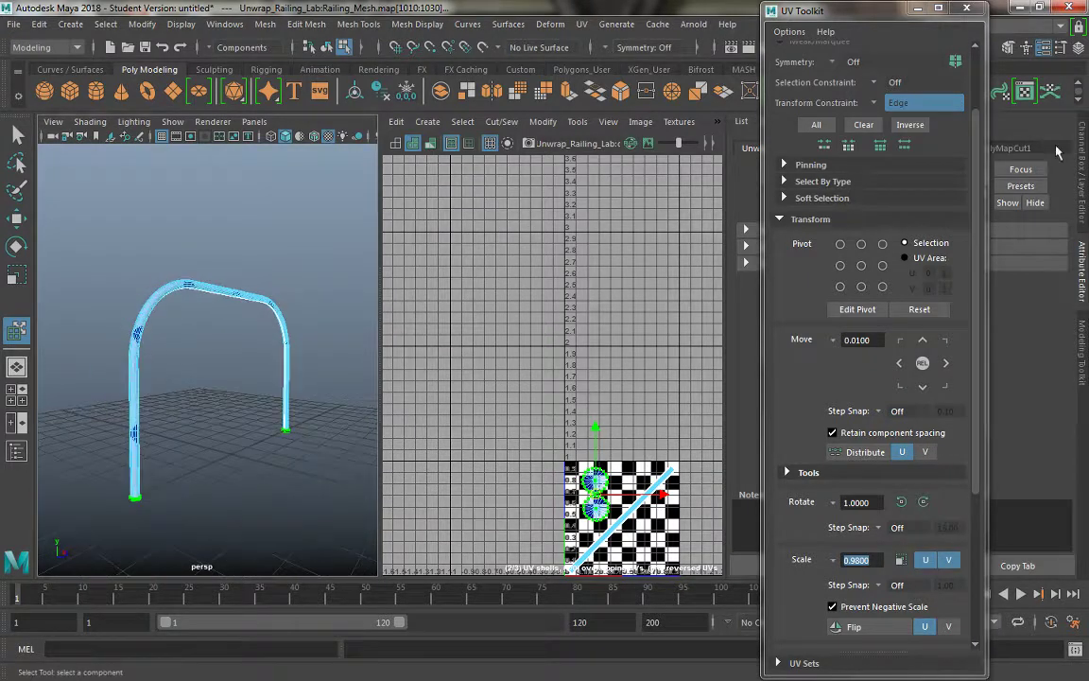
{"action": "left_click", "coordinate": [965, 8]}
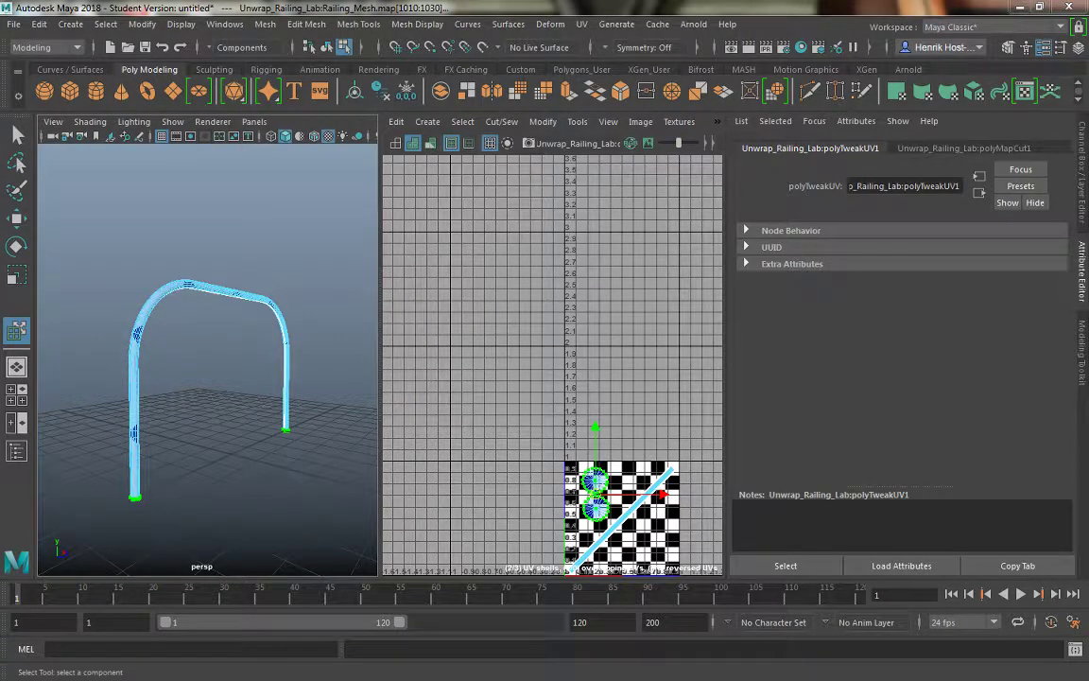
Switch to Windows Explorer and browse from Local Disk (C:) through Users, the personal user folder and My Documents into the maya folder.
{"action": "left_click_drag", "start_coordinate": [0, 141], "coordinate": [407, 0]}
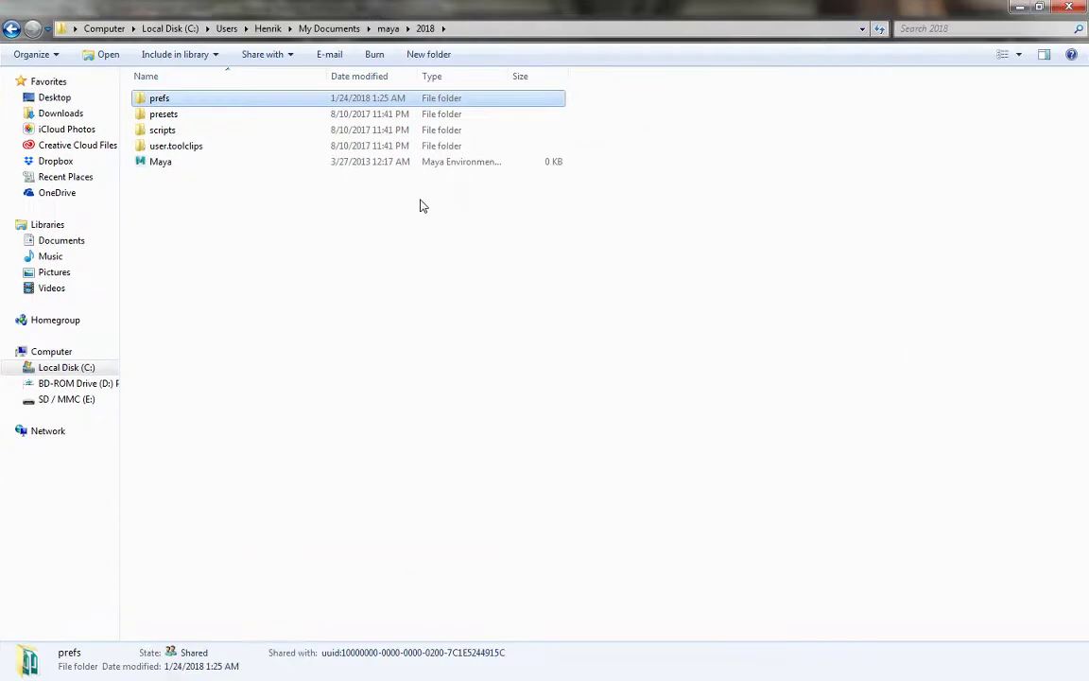
{"action": "left_click", "coordinate": [199, 130]}
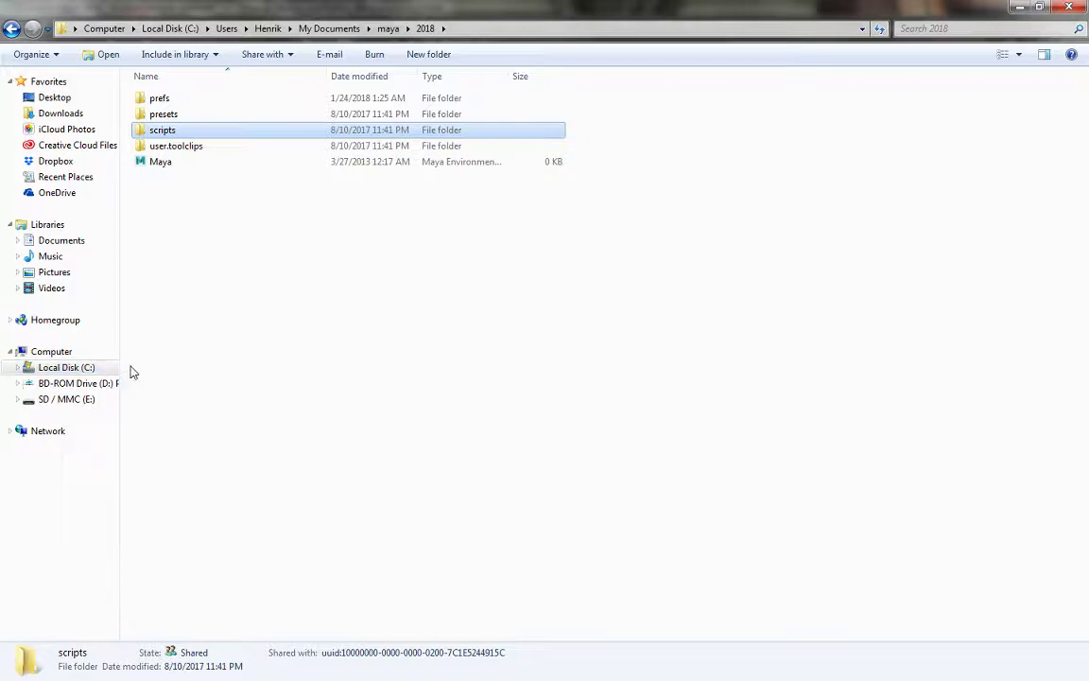
{"action": "left_click", "coordinate": [66, 369]}
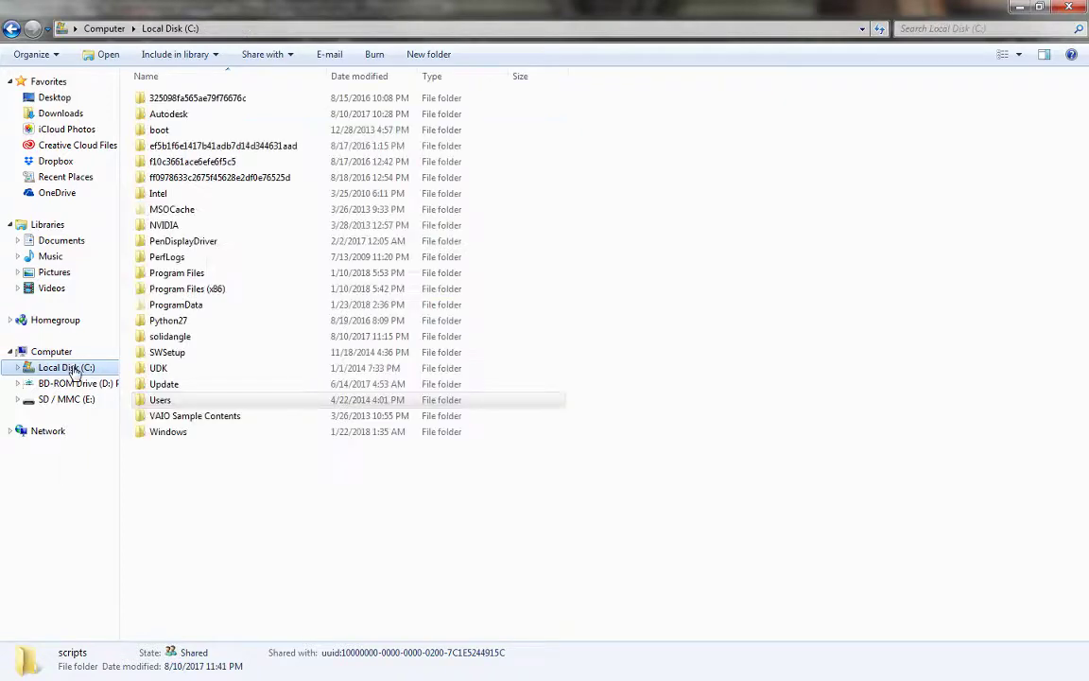
{"action": "double_click", "coordinate": [179, 401]}
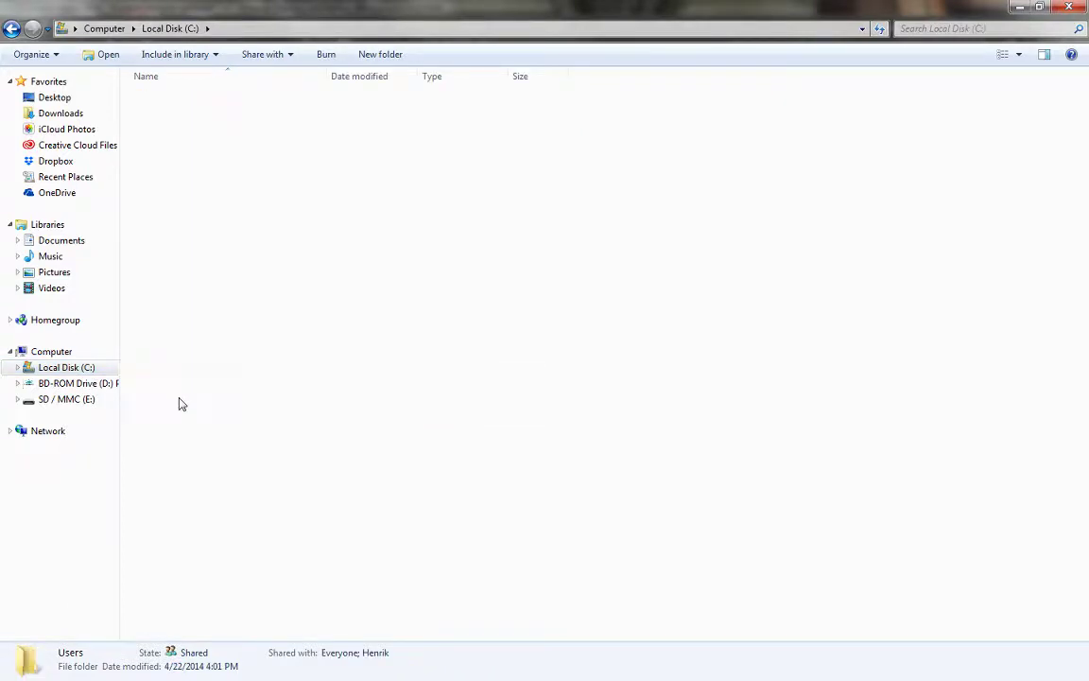
{"action": "left_click", "coordinate": [199, 131]}
{"action": "double_click", "coordinate": [200, 131]}
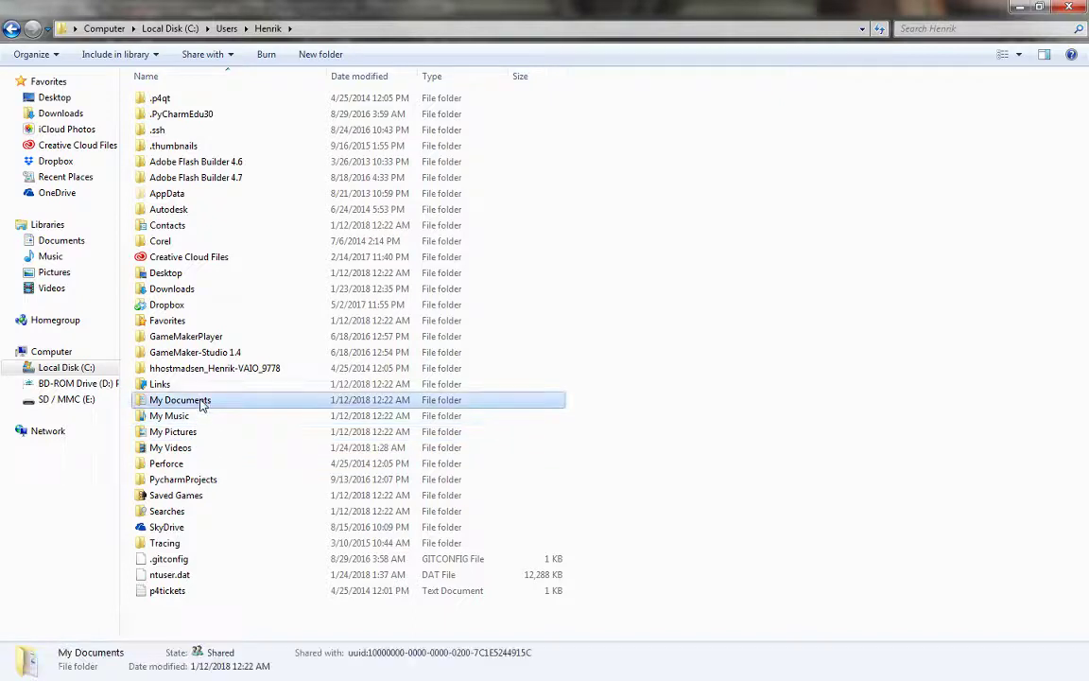
{"action": "double_click", "coordinate": [201, 401]}
{"action": "left_click", "coordinate": [329, 140]}
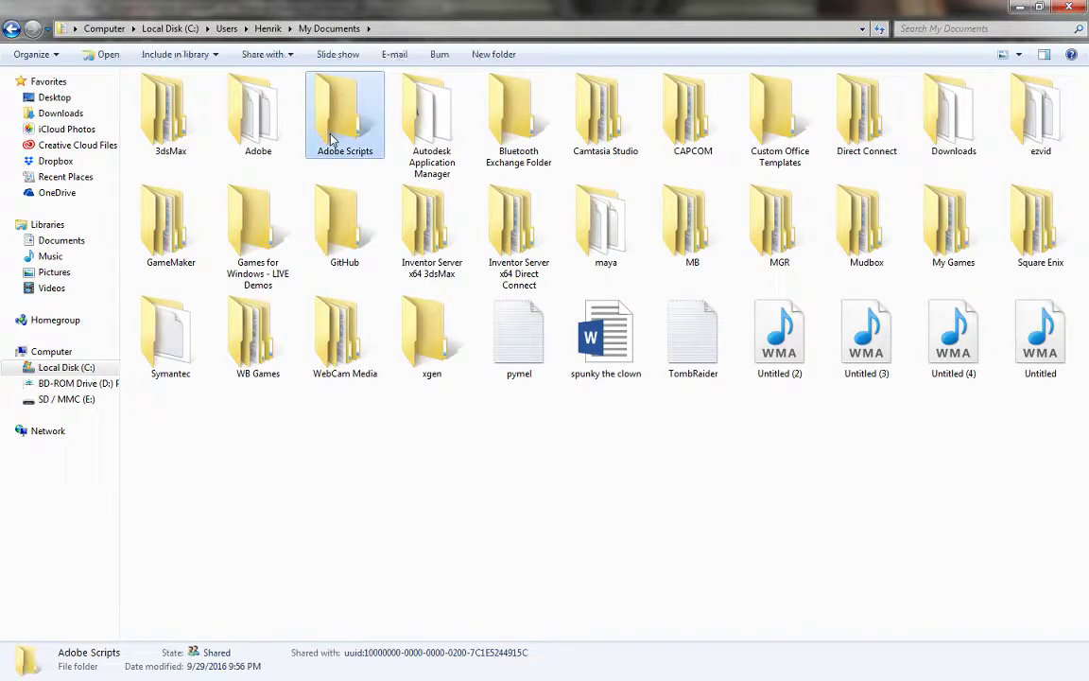
{"action": "key", "text": "m"}
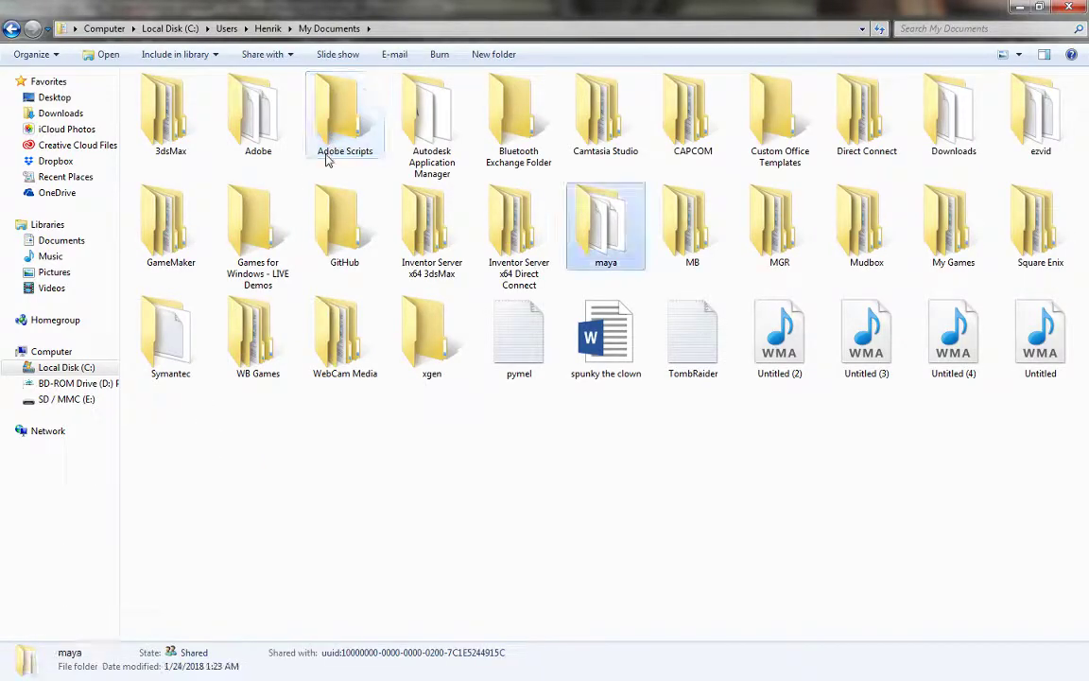
{"action": "double_click", "coordinate": [606, 227]}
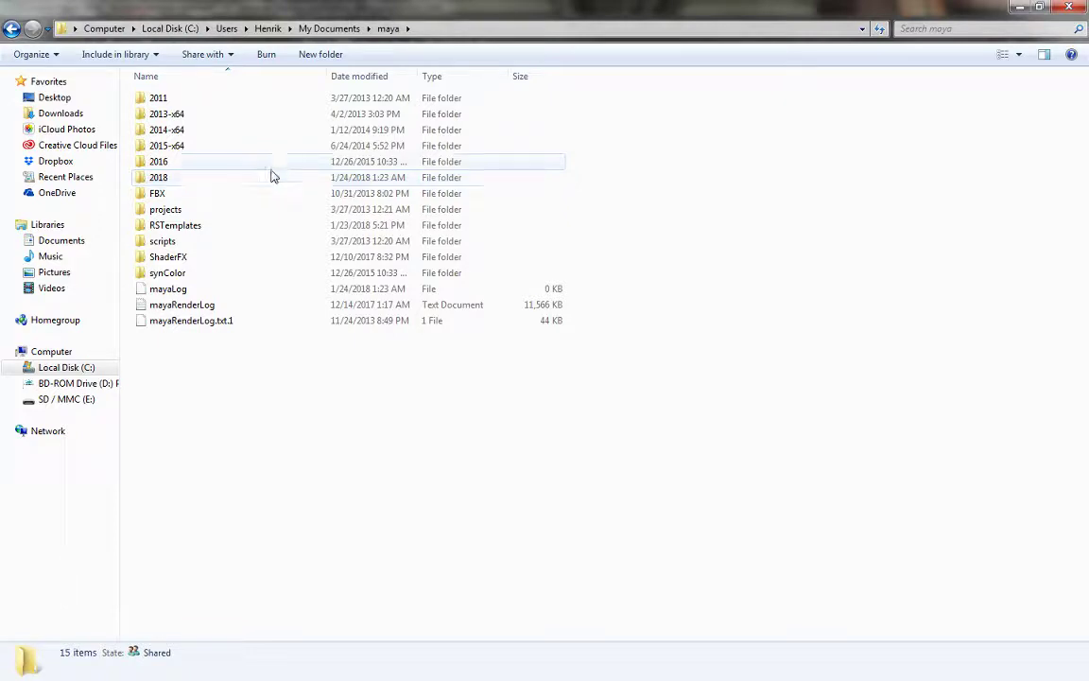
Open Maya's 2018 folder, look through its prefs folder and the shelves subfolder, and return to the 2018 folder.
{"action": "double_click", "coordinate": [244, 182]}
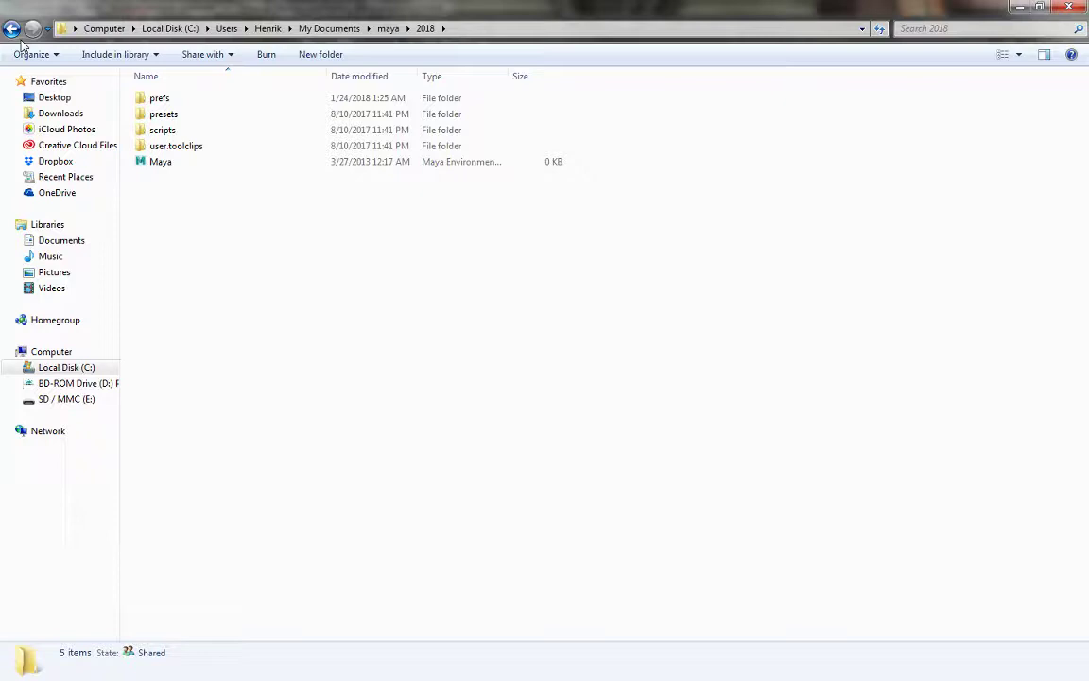
{"action": "left_click", "coordinate": [208, 102]}
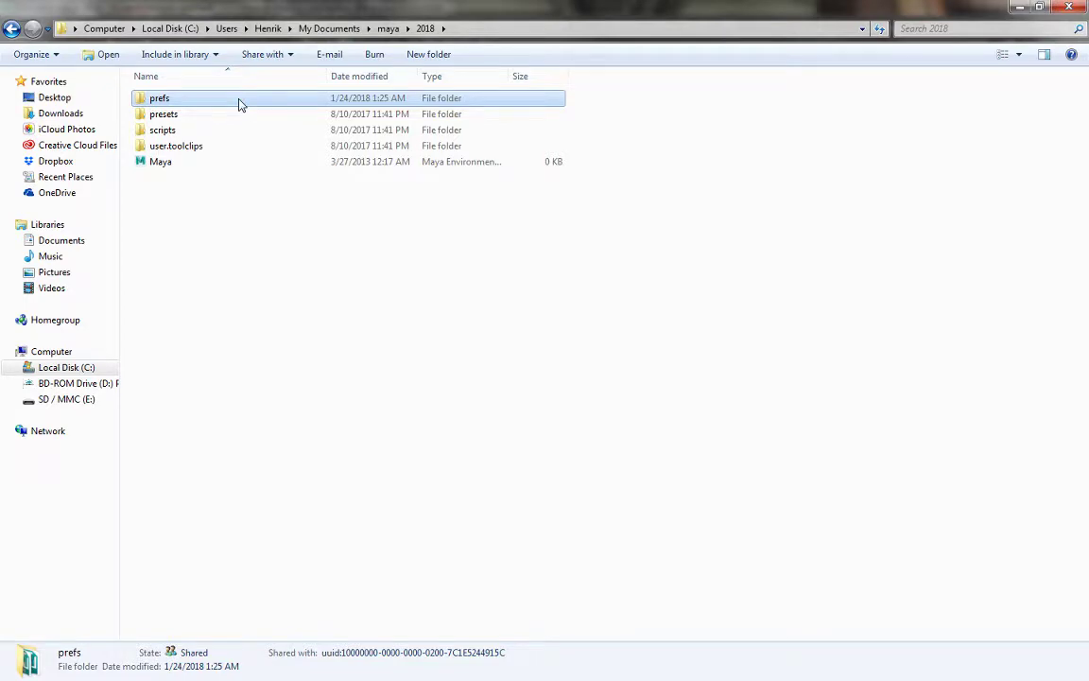
{"action": "double_click", "coordinate": [236, 100]}
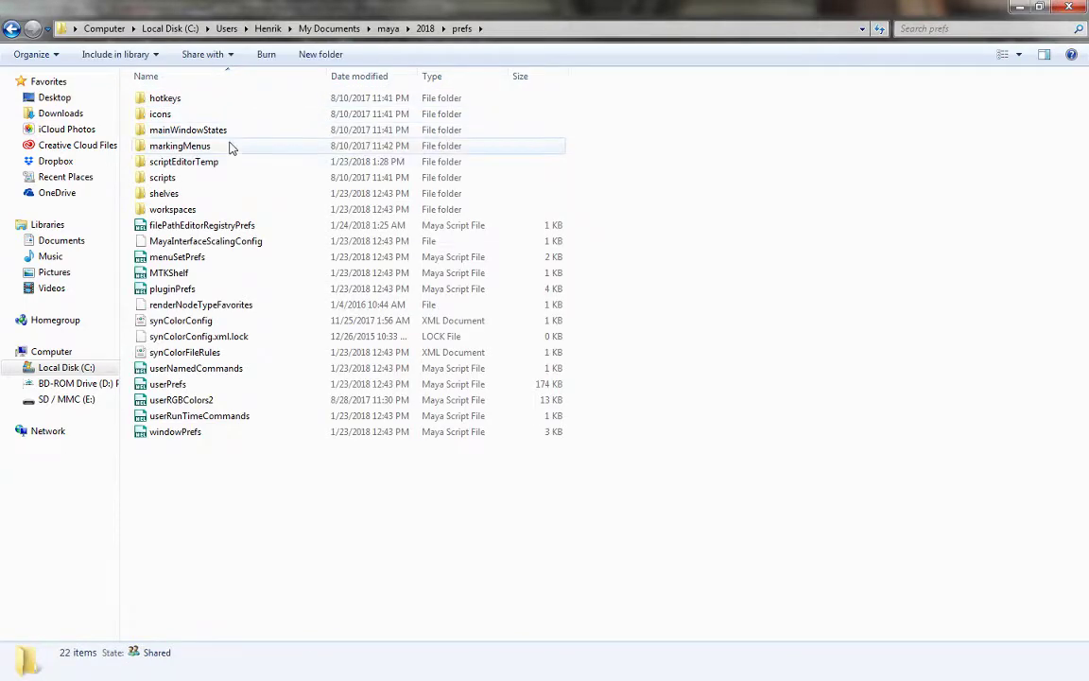
{"action": "double_click", "coordinate": [258, 197]}
{"action": "key", "text": "BackSpace"}
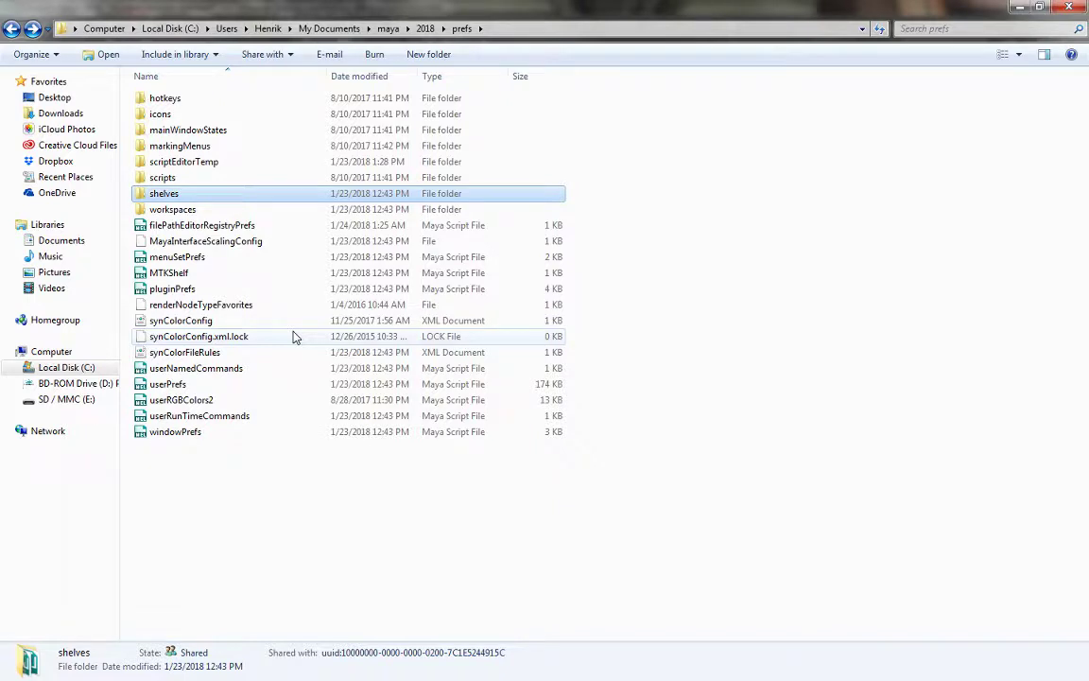
{"action": "key", "text": "BackSpace"}
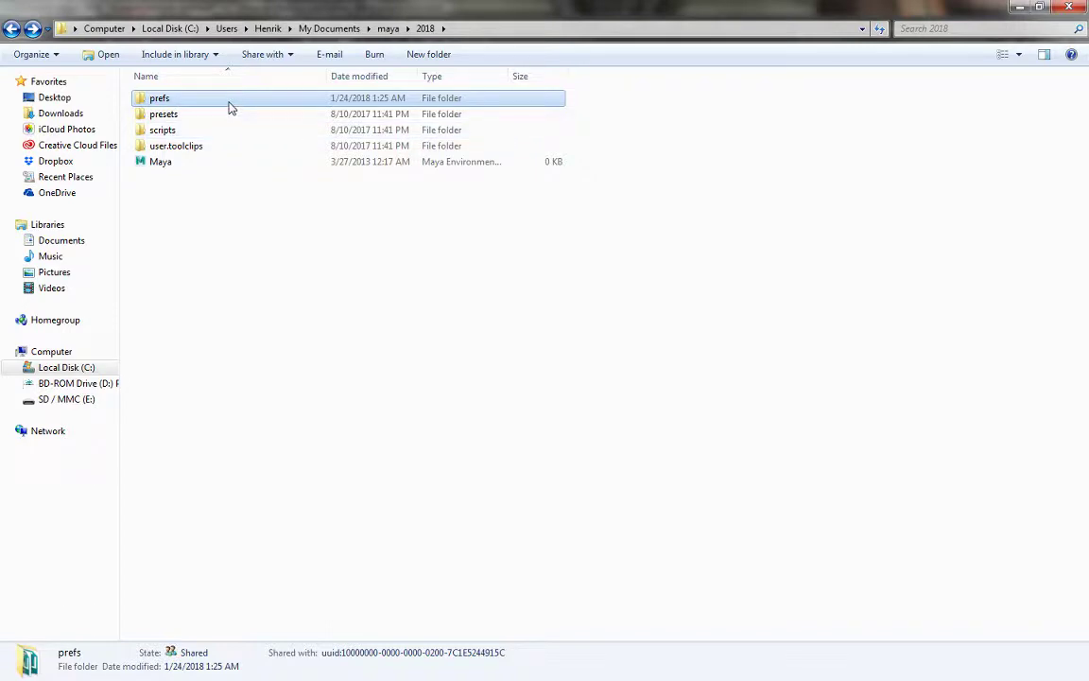
Rename the prefs folder to prefs_old.
{"action": "left_click", "coordinate": [186, 100]}
{"action": "left_click", "coordinate": [187, 99]}
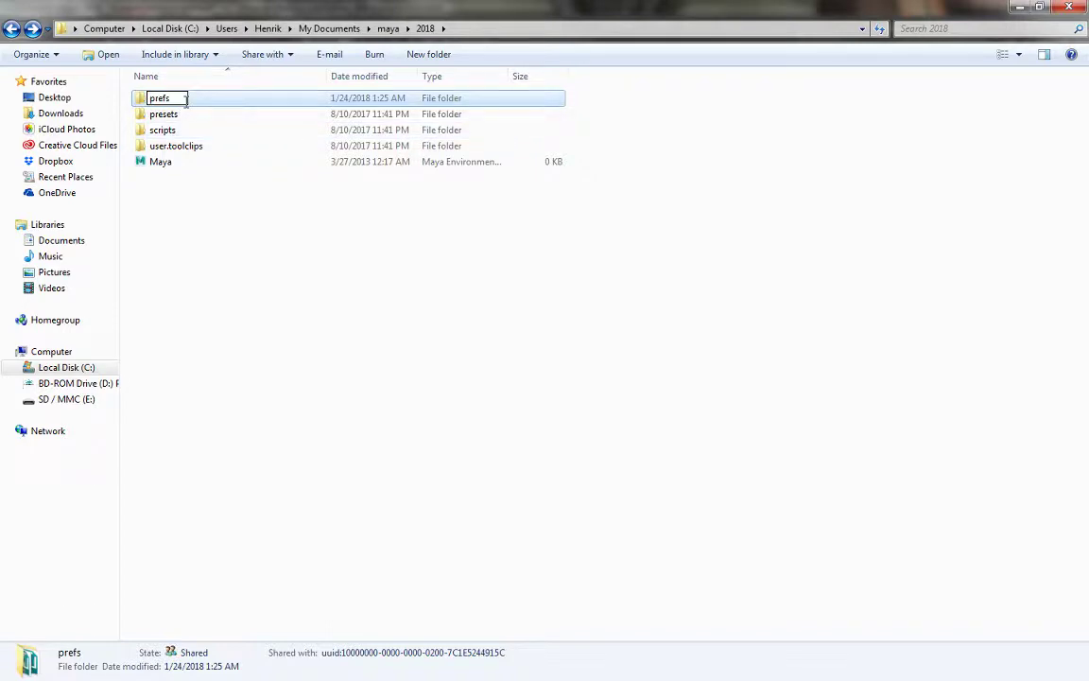
{"action": "type", "text": "_old"}
{"action": "key", "text": "Return"}
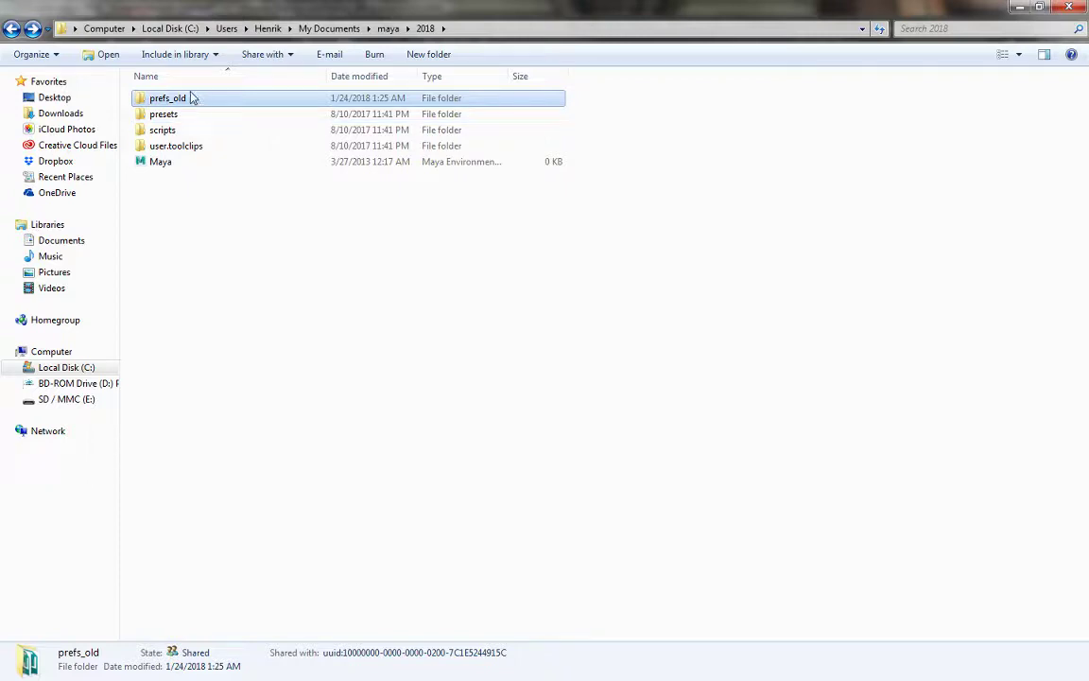
Restore the preferences folder's name to prefs.
{"action": "left_click", "coordinate": [190, 98]}
{"action": "left_click", "coordinate": [195, 99]}
{"action": "key", "text": "BackSpace"}
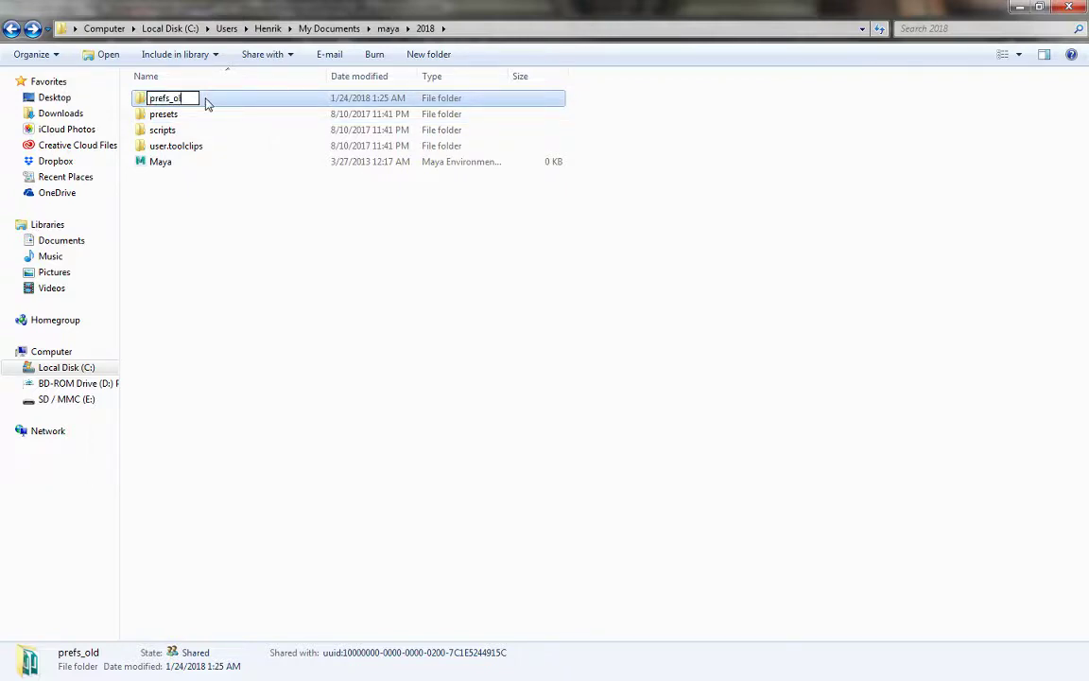
{"action": "key", "text": "Return"}
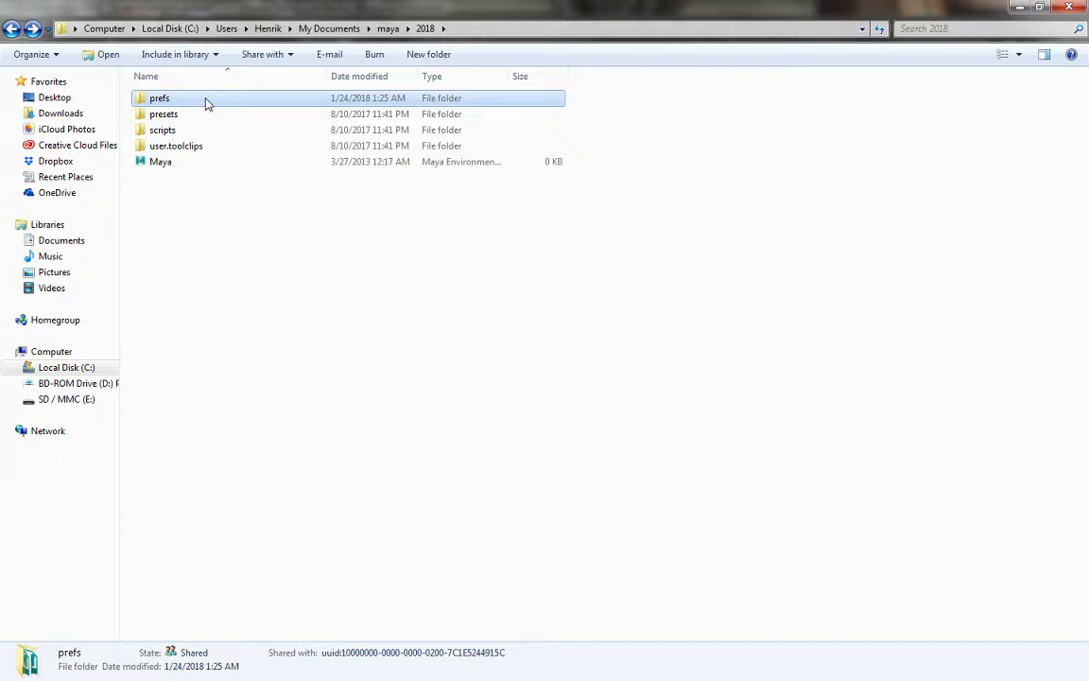
Go up to the maya folder and rename the 2018 folder to 2018_Backup.
{"action": "left_click", "coordinate": [388, 28]}
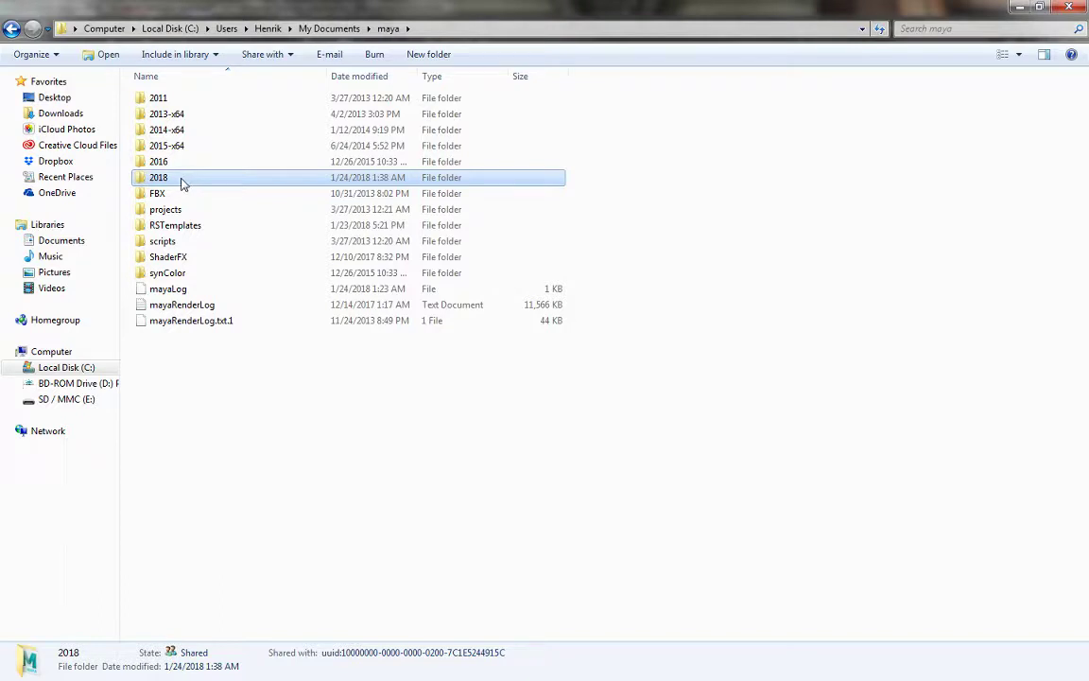
{"action": "key", "text": "F2"}
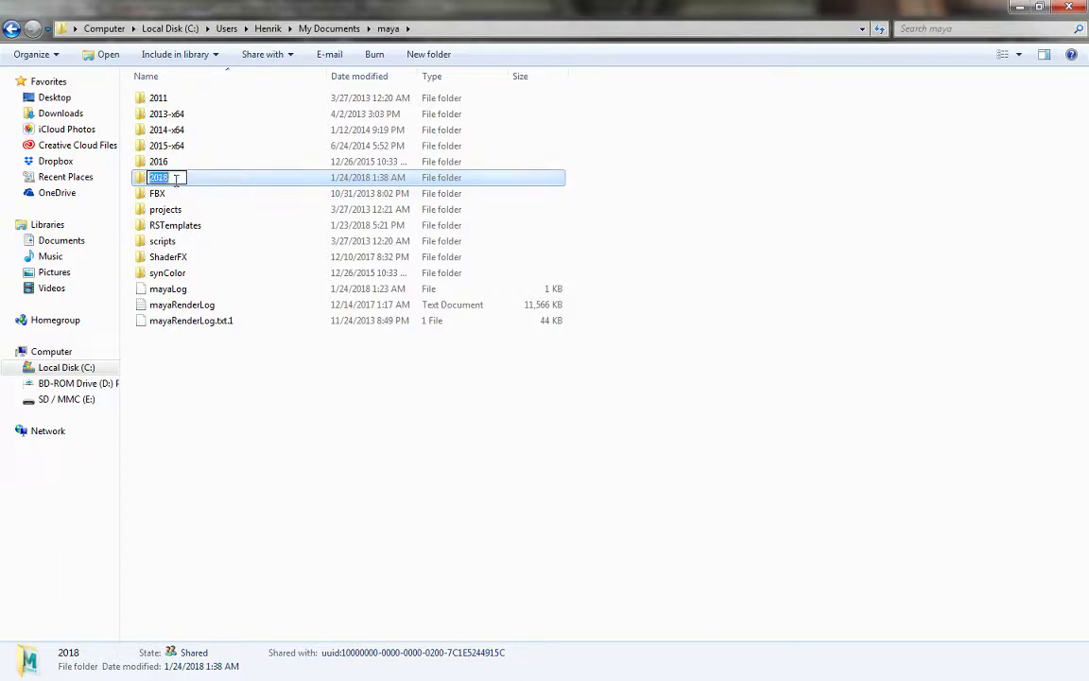
{"action": "left_click", "coordinate": [186, 177]}
{"action": "type", "text": "_Backup"}
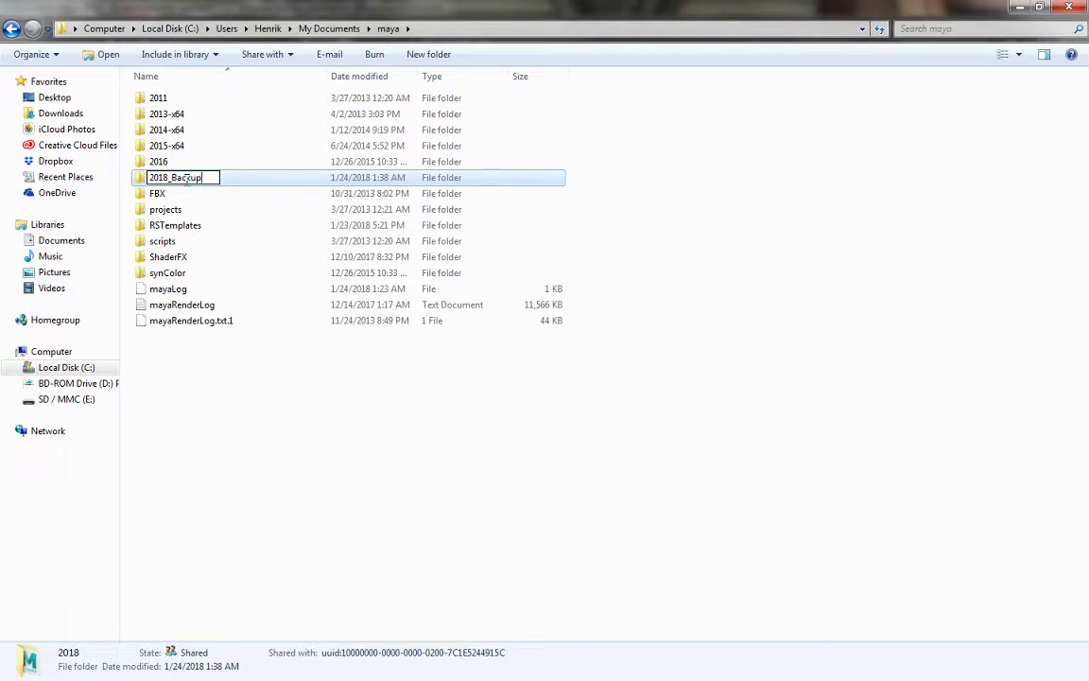
{"action": "key", "text": "Return"}
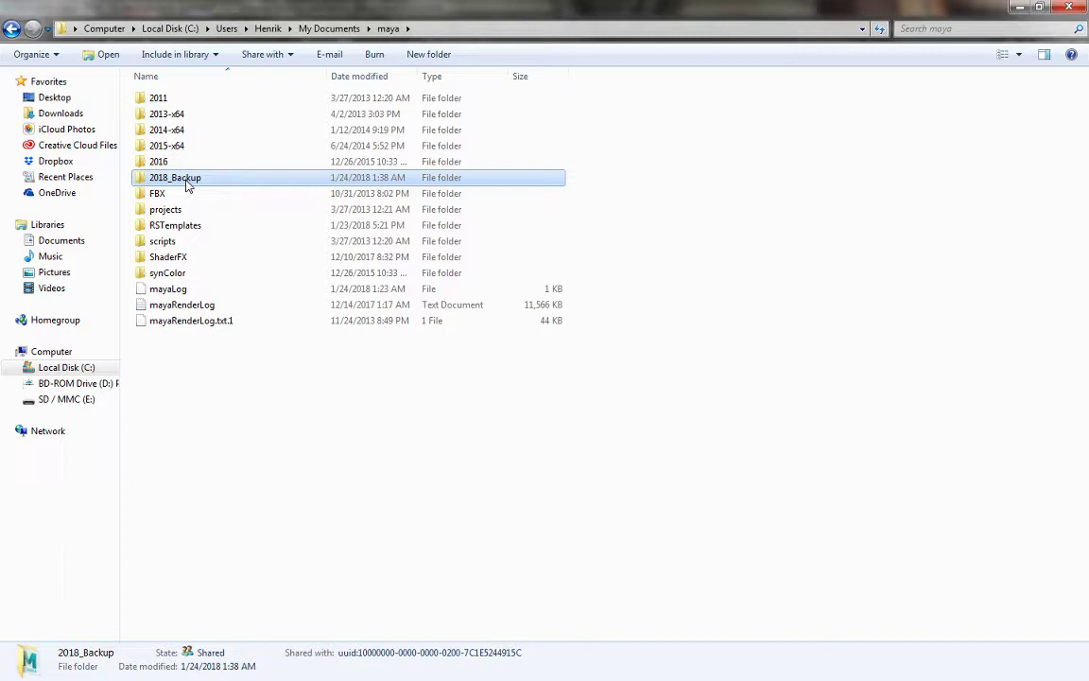
Remove the _Backup suffix so the version folder is named 2018 again.
{"action": "left_click", "coordinate": [210, 181]}
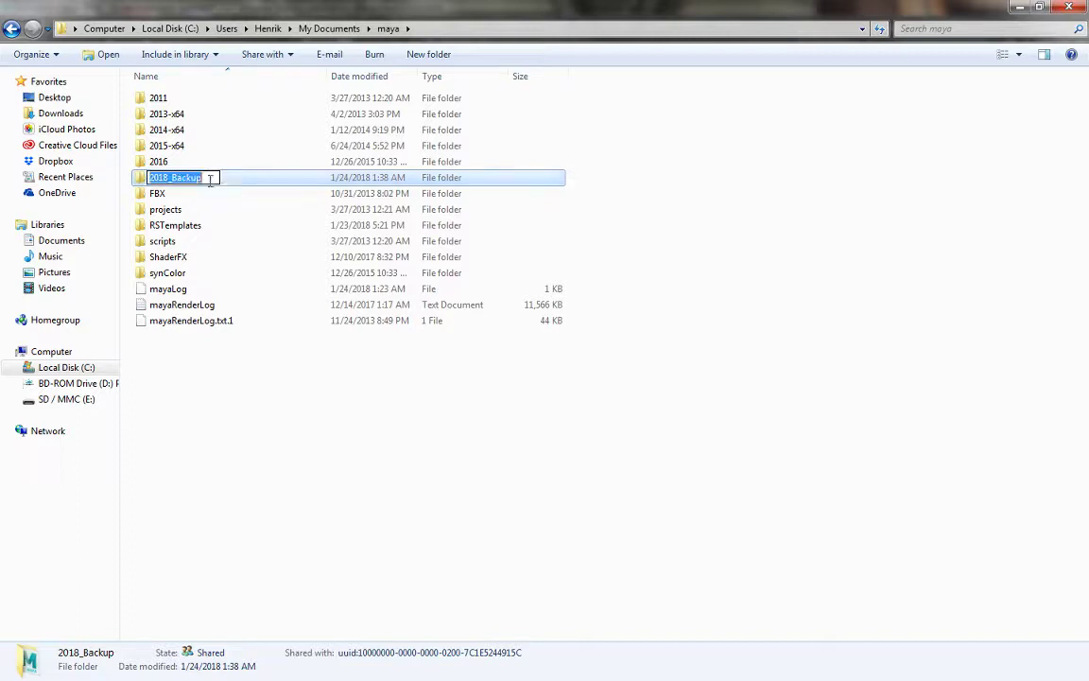
{"action": "left_click", "coordinate": [210, 177]}
{"action": "key", "text": "BackSpace"}
{"action": "key", "text": "BackSpace"}
{"action": "key", "text": "BackSpace"}
{"action": "key", "text": "BackSpace"}
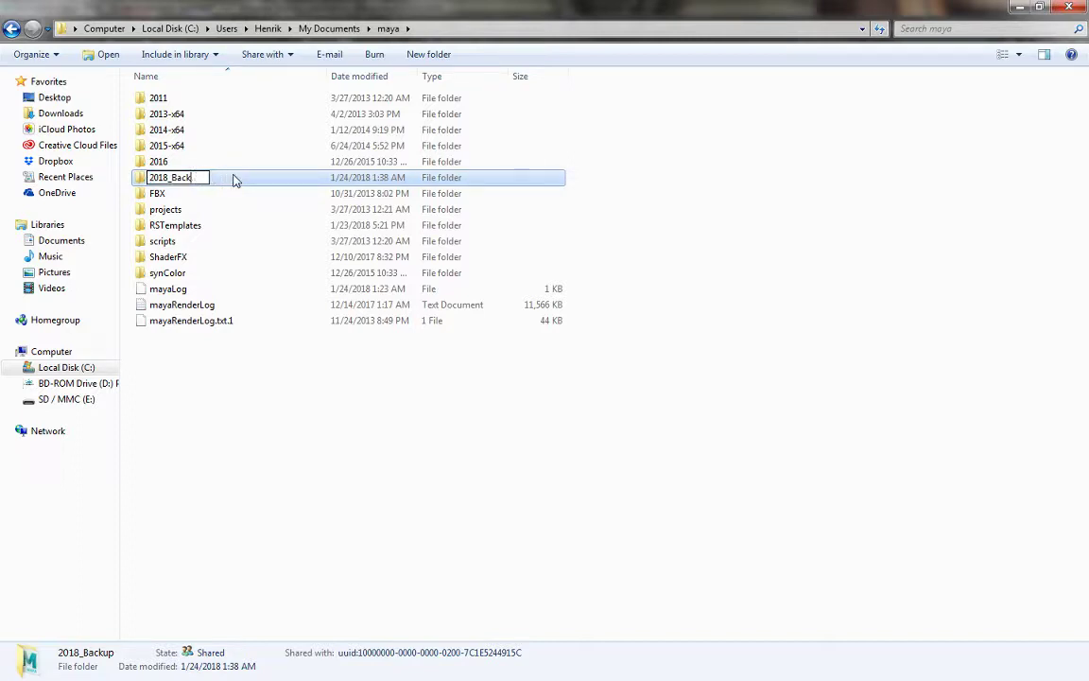
{"action": "key", "text": "BackSpace"}
{"action": "key", "text": "BackSpace"}
{"action": "key", "text": "BackSpace"}
{"action": "key", "text": "Return"}
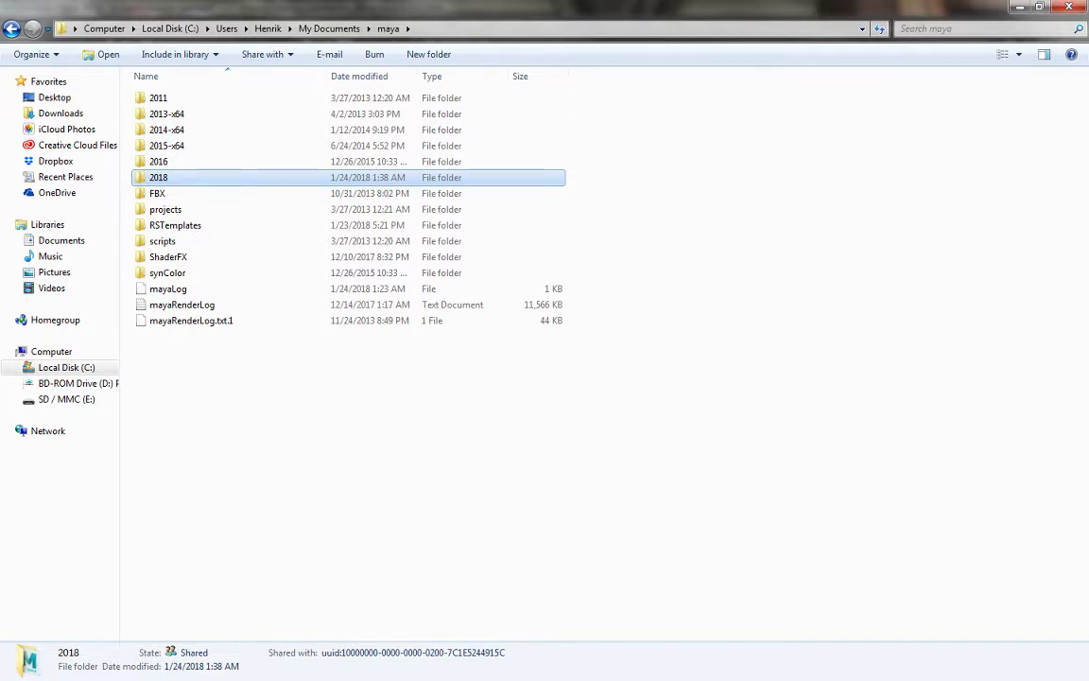
Switch back to Maya, leave UV component selection, and select the railing mesh to examine the checker pattern along its top bar up close.
{"action": "key", "text": "alt+Tab"}
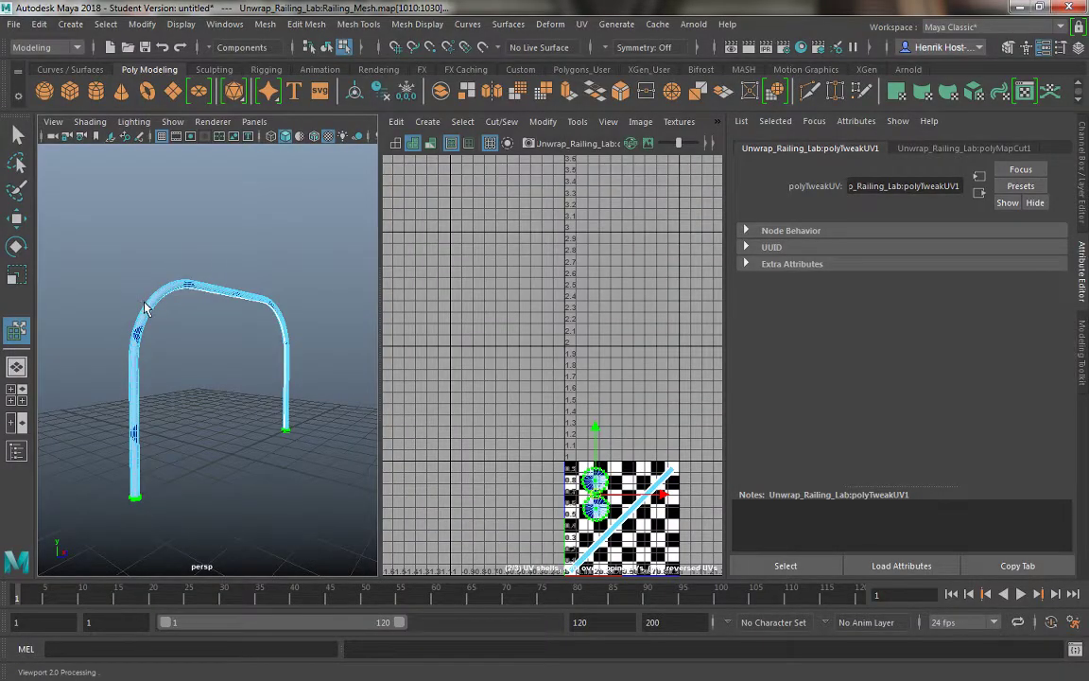
{"action": "right_click_drag", "start_coordinate": [146, 229], "coordinate": [224, 207]}
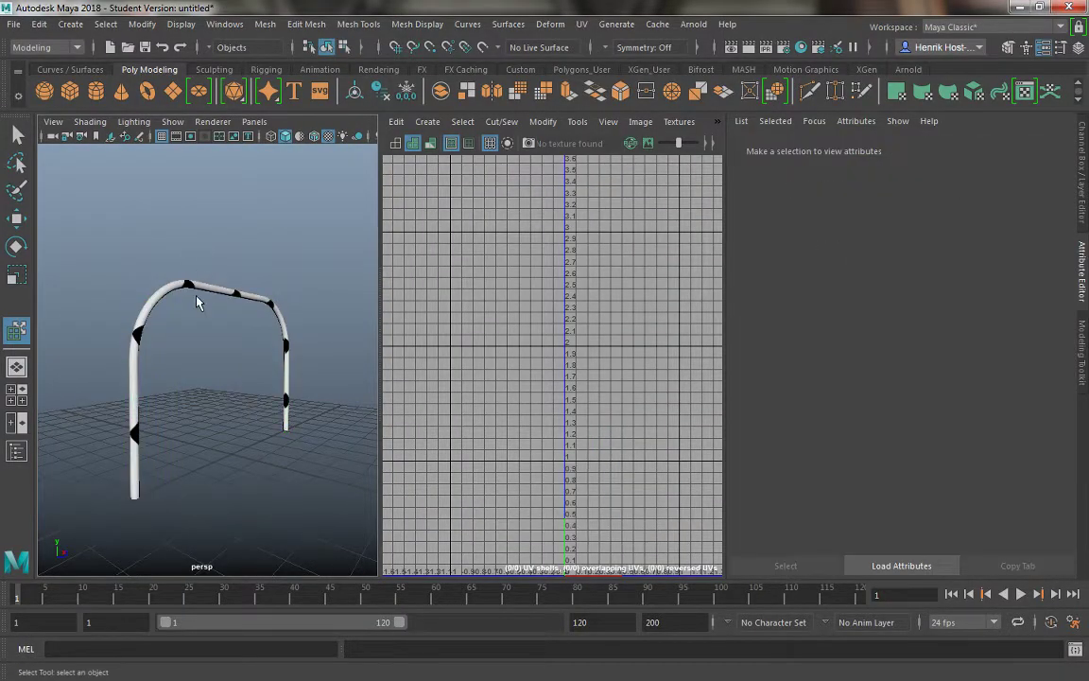
{"action": "left_click_drag", "start_coordinate": [196, 306], "coordinate": [166, 311], "text": "alt"}
{"action": "right_click_drag", "start_coordinate": [166, 311], "coordinate": [235, 365], "text": "alt"}
{"action": "middle_click_drag", "start_coordinate": [235, 364], "coordinate": [265, 465], "text": "alt"}
{"action": "left_click", "coordinate": [203, 270]}
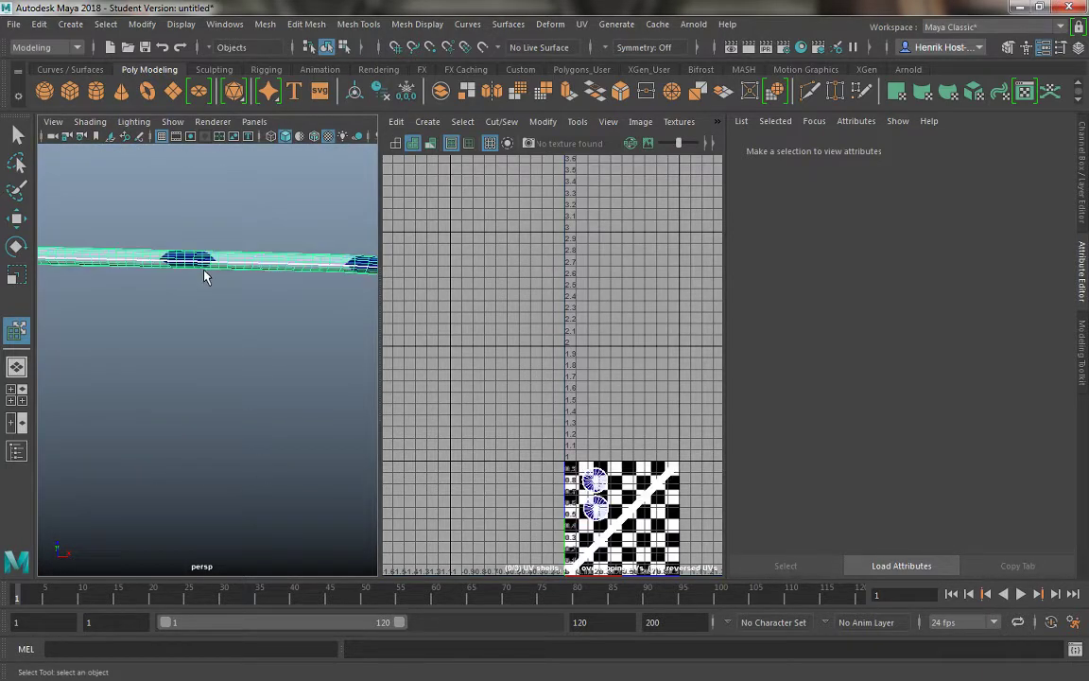
{"action": "left_click_drag", "start_coordinate": [205, 279], "coordinate": [183, 263], "text": "alt"}
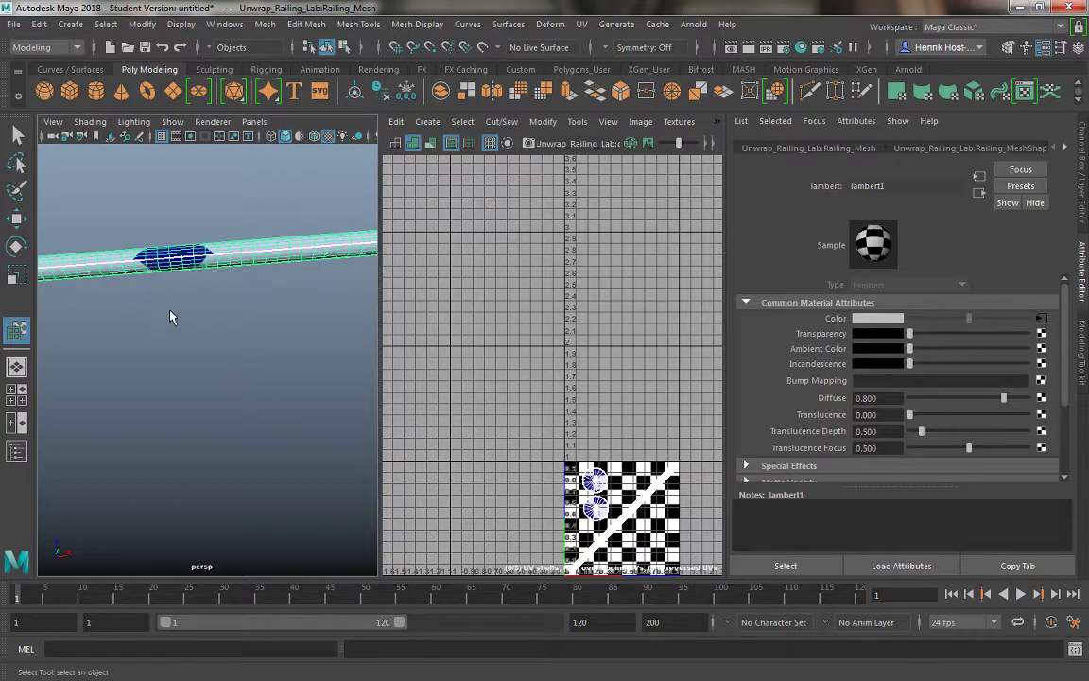
Deselect the railing and examine the checker pattern around its legs, bends and whole length from several sides.
{"action": "left_click_drag", "start_coordinate": [170, 311], "coordinate": [180, 356], "text": "alt"}
{"action": "left_click", "coordinate": [195, 260]}
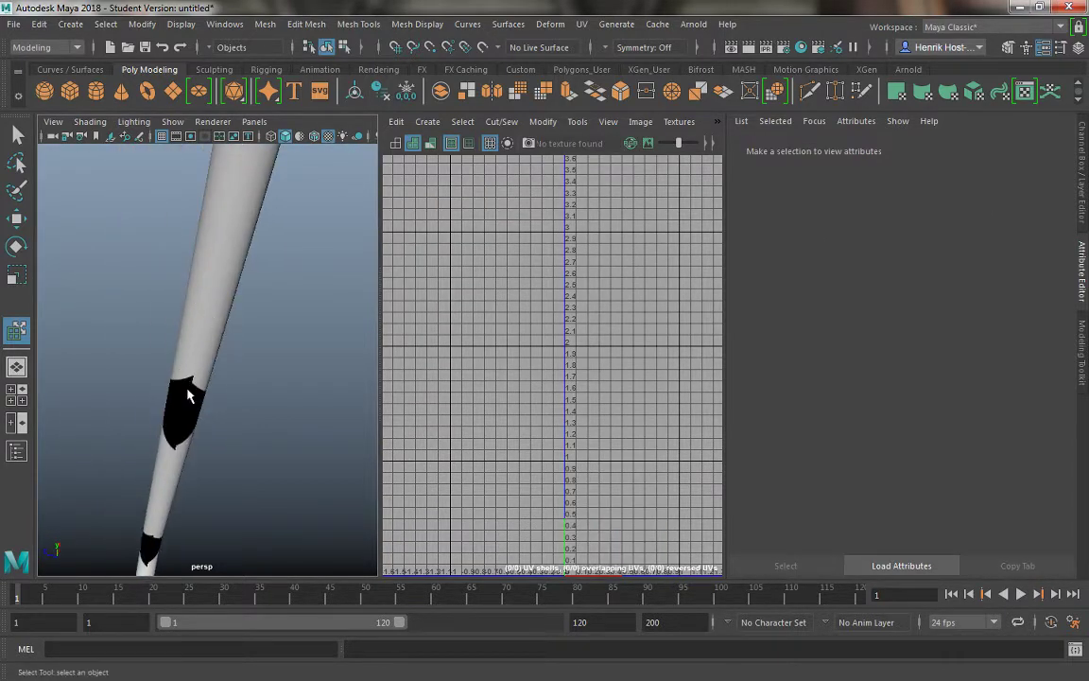
{"action": "left_click_drag", "start_coordinate": [186, 410], "coordinate": [226, 437], "text": "alt"}
{"action": "right_click_drag", "start_coordinate": [226, 438], "coordinate": [200, 389], "text": "alt"}
{"action": "left_click_drag", "start_coordinate": [200, 389], "coordinate": [161, 433], "text": "alt"}
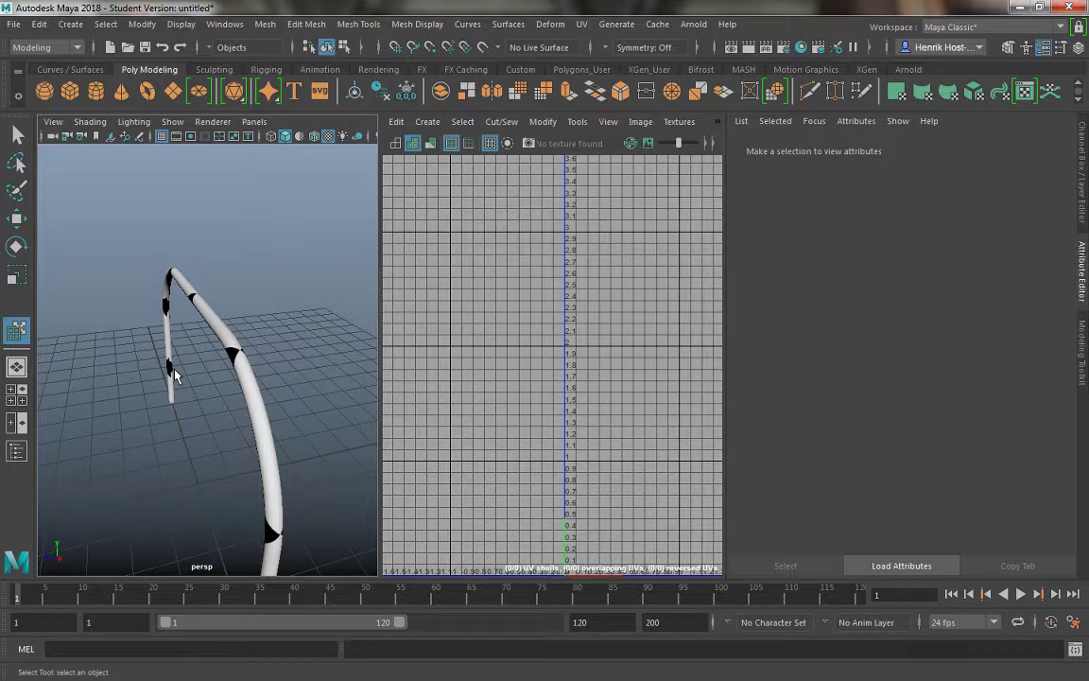
{"action": "left_click_drag", "start_coordinate": [175, 376], "coordinate": [187, 398], "text": "alt"}
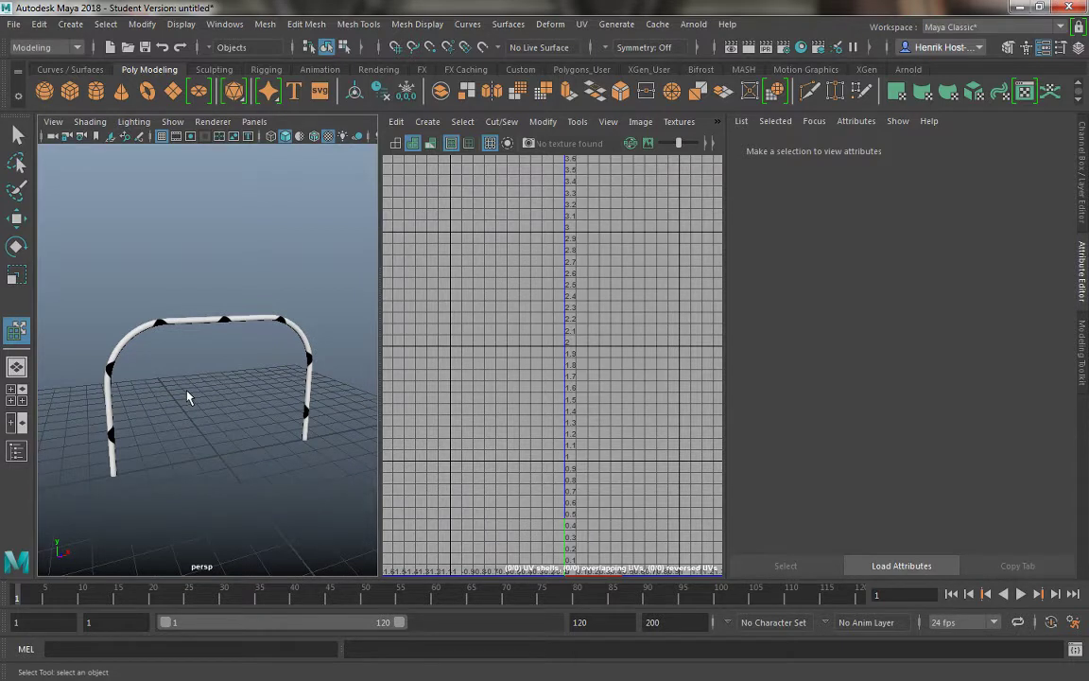